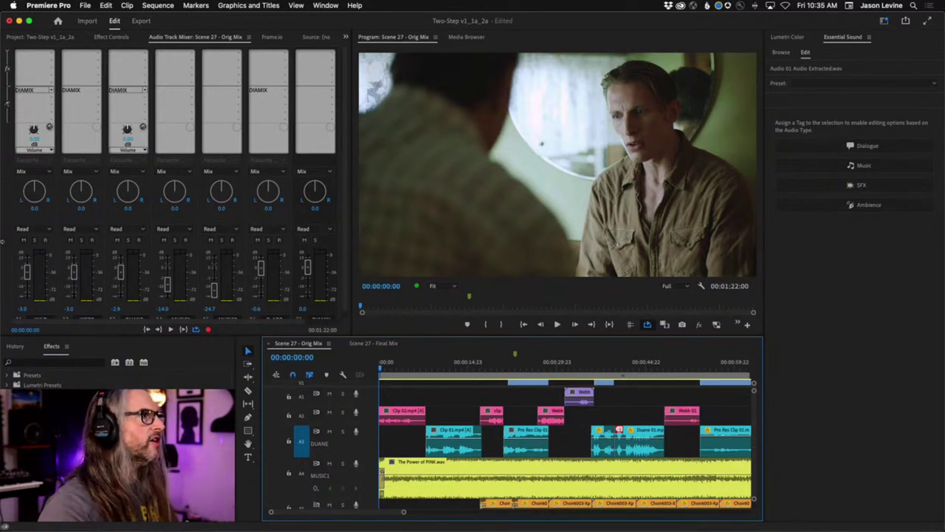
- Examine the Orig Mix track mixer from the effect slots to the track names, including the W&D track's send assignment options
{"action": "left_click", "coordinate": [330, 306]}
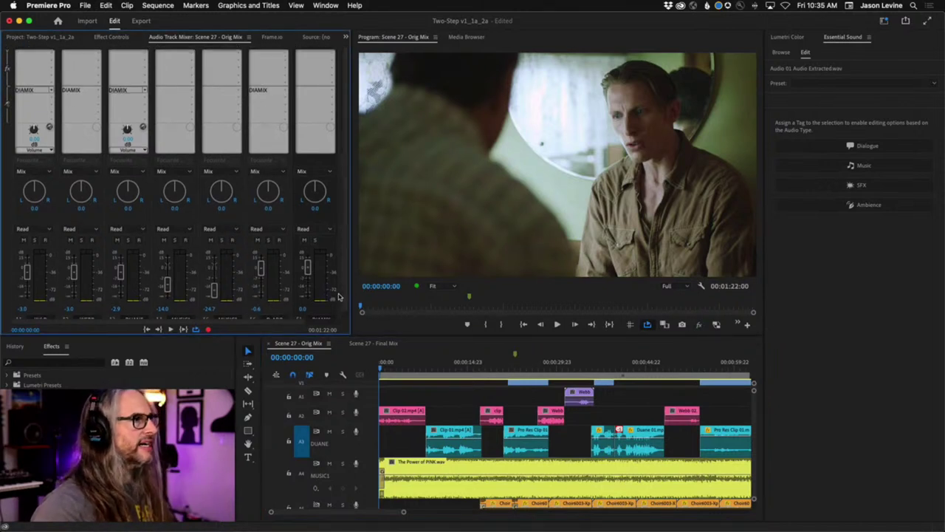
{"action": "left_click_drag", "start_coordinate": [348, 292], "coordinate": [349, 336]}
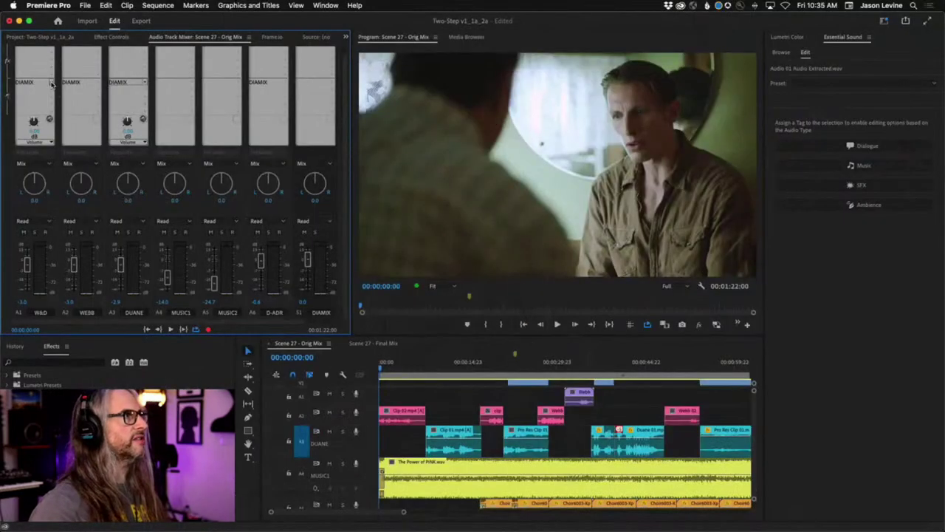
{"action": "left_click", "coordinate": [51, 83]}
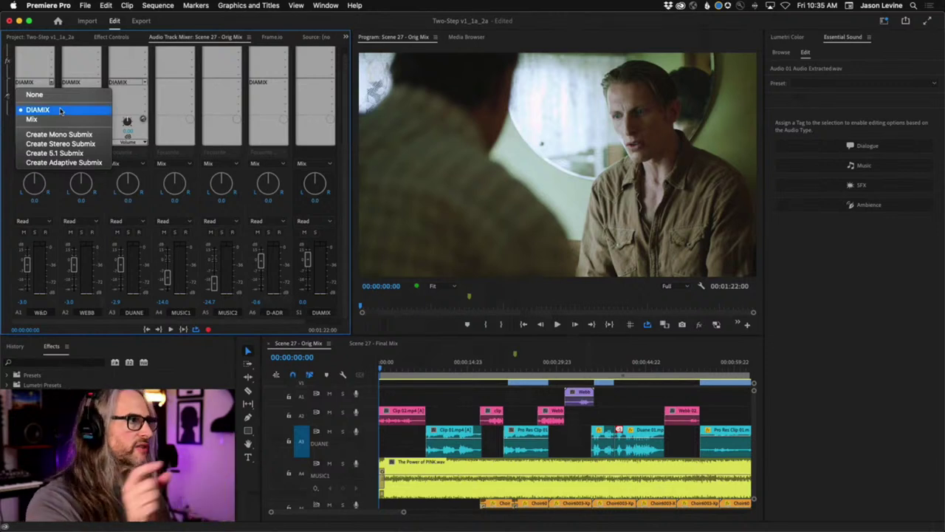
{"action": "left_click", "coordinate": [345, 118]}
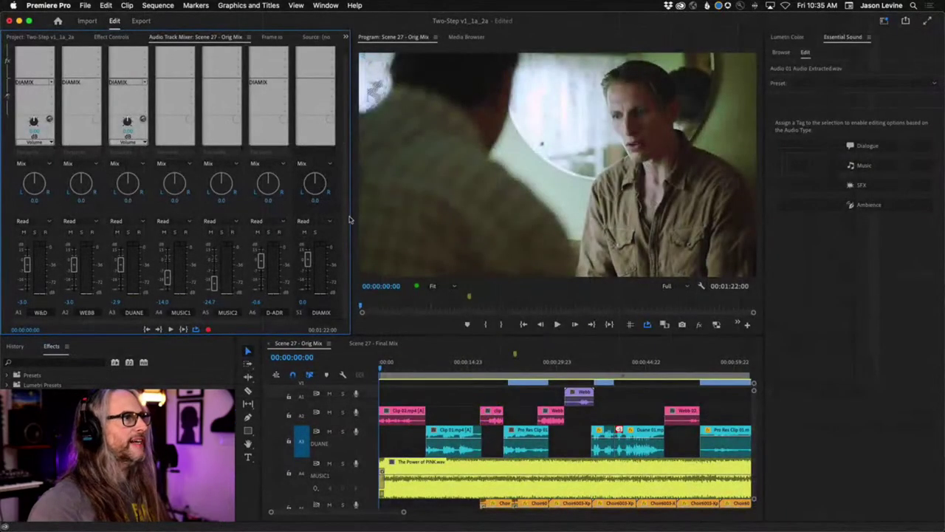
{"action": "scroll", "coordinate": [346, 216], "scroll_direction": "up", "scroll_amount": 1}
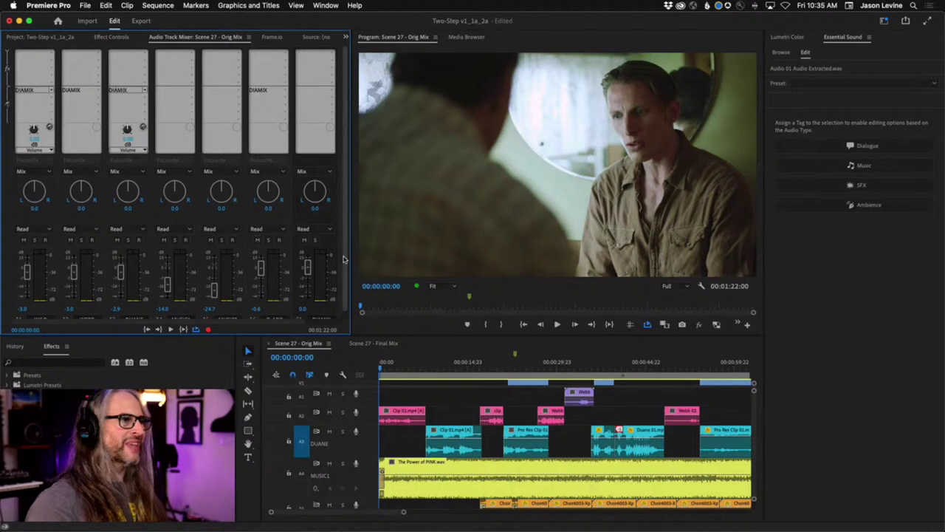
{"action": "scroll", "coordinate": [192, 280], "scroll_direction": "down", "scroll_amount": 1}
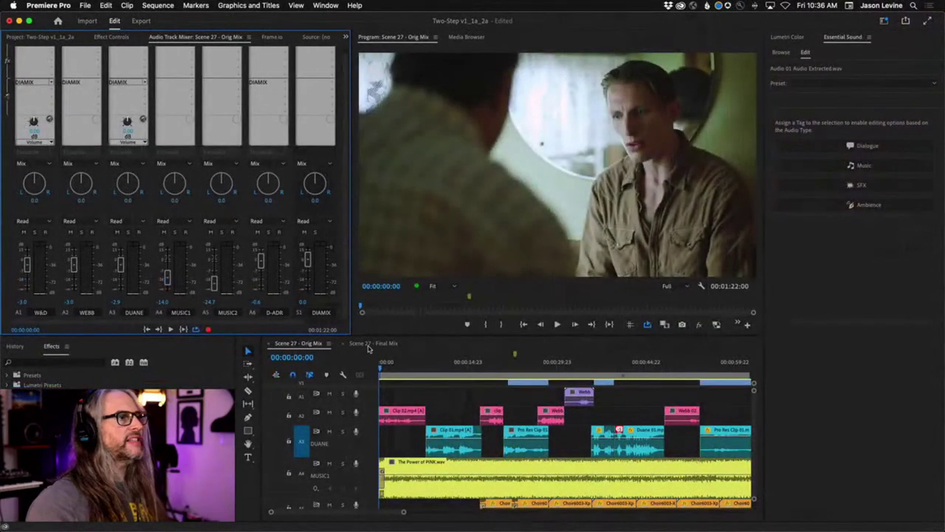
- Compare the audio track mixer settings, timeline clips and Essential Sound settings of the Scene 27 - Orig Mix and Scene 27 - Final Mix sequences
{"action": "left_click", "coordinate": [373, 344]}
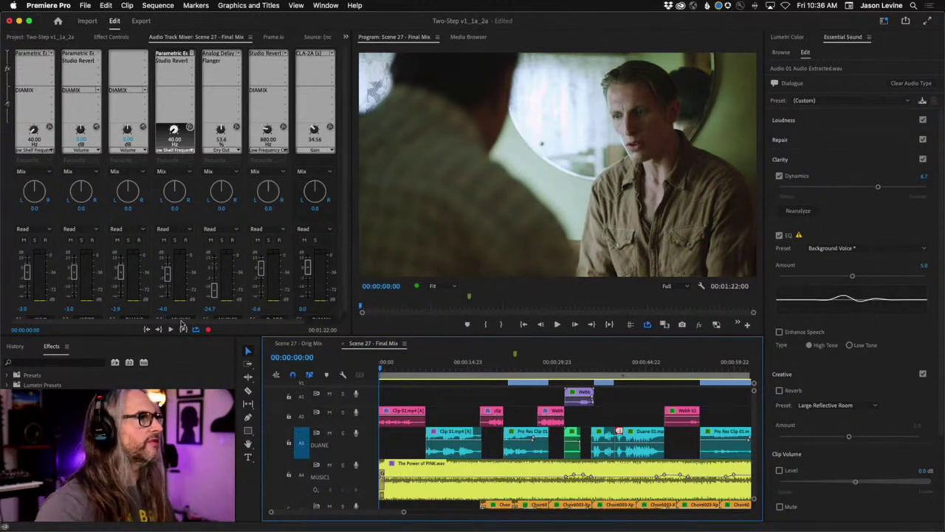
{"action": "left_click", "coordinate": [295, 343]}
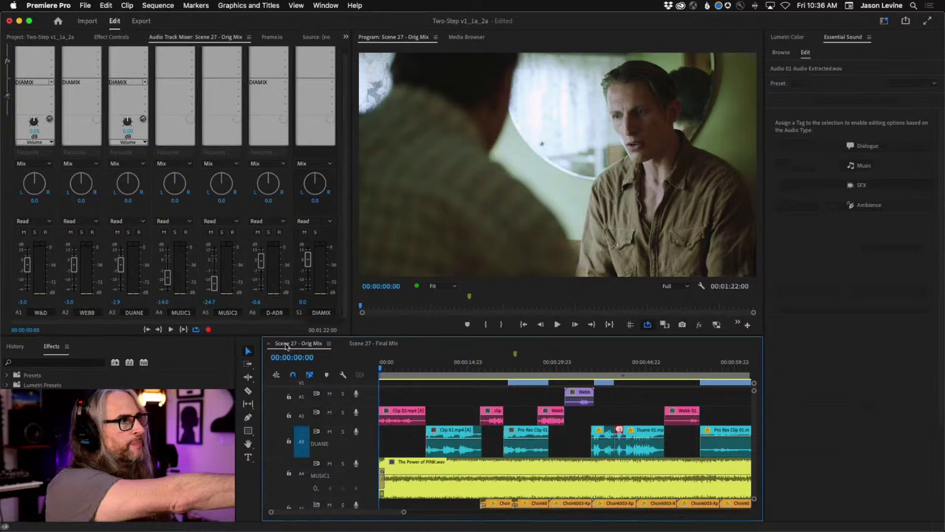
{"action": "left_click", "coordinate": [372, 343]}
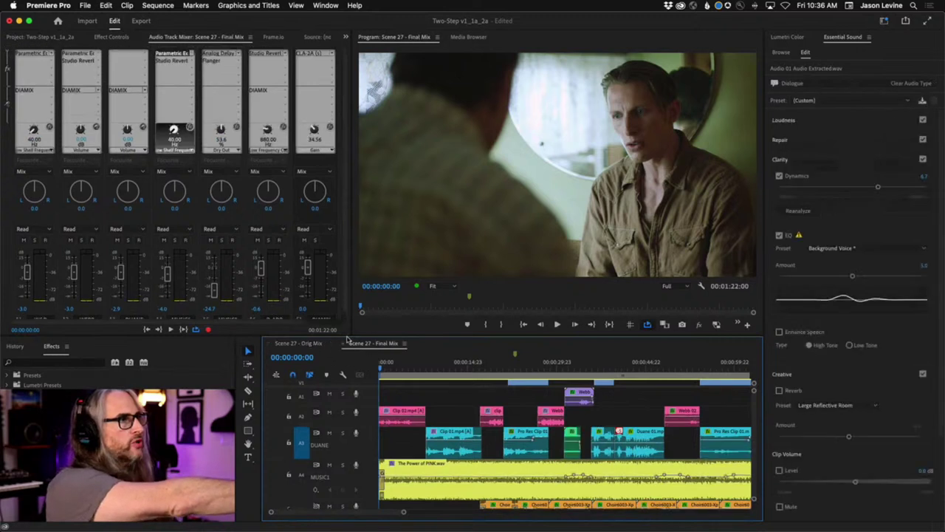
{"action": "left_click", "coordinate": [310, 345]}
{"action": "left_click", "coordinate": [373, 344]}
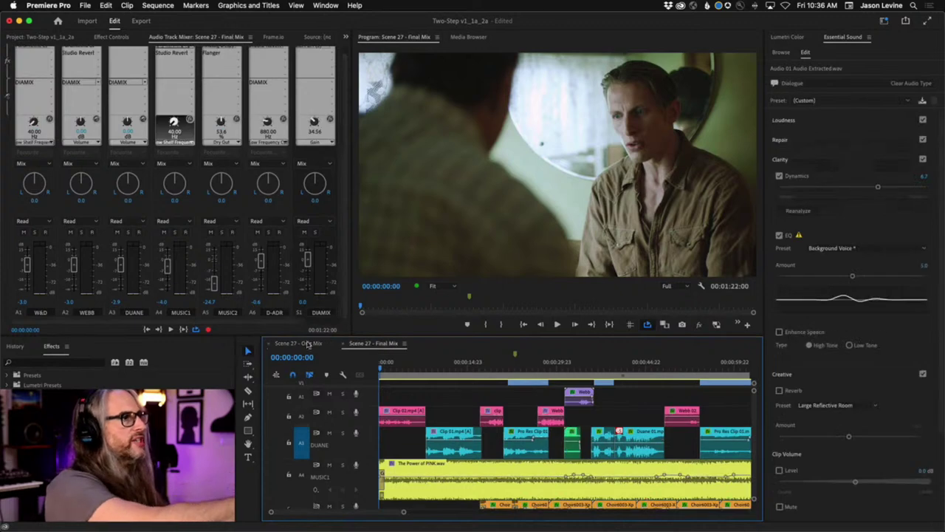
{"action": "left_click", "coordinate": [310, 344]}
{"action": "left_click", "coordinate": [373, 344]}
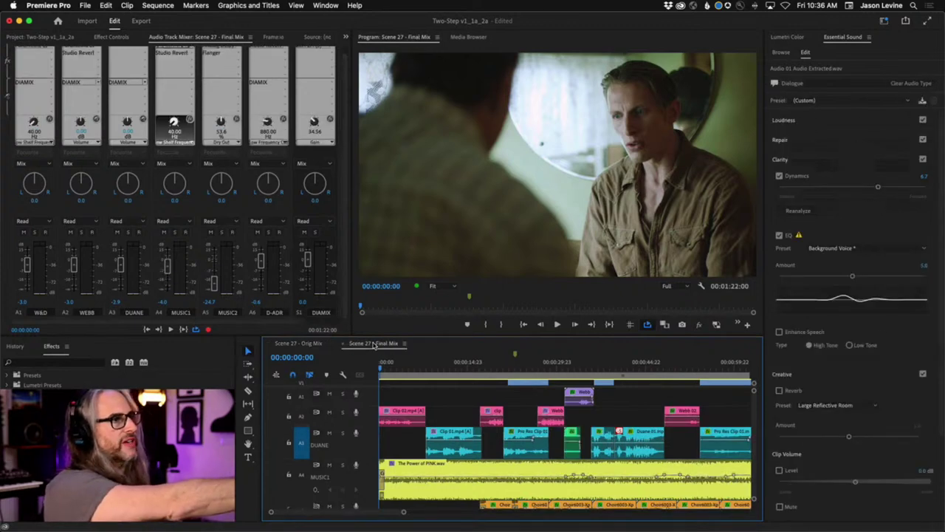
{"action": "left_click", "coordinate": [288, 344]}
{"action": "left_click", "coordinate": [350, 347]}
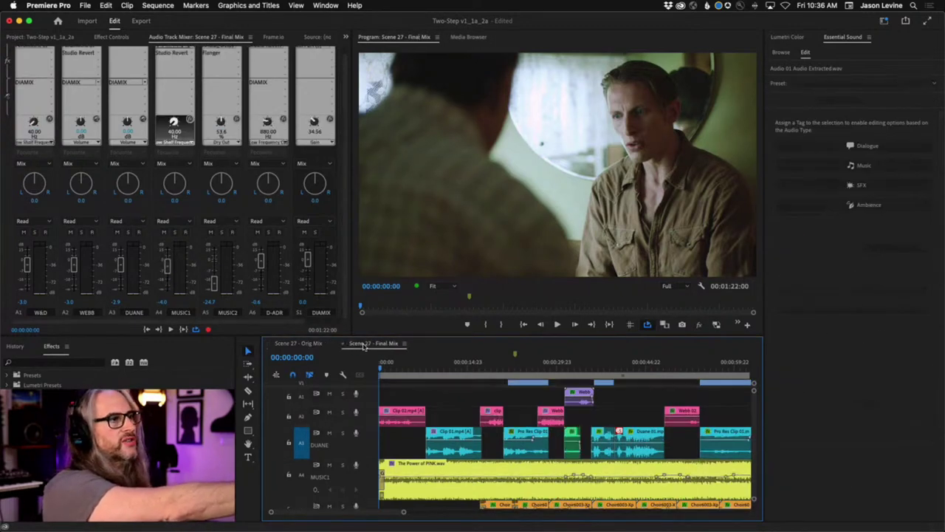
{"action": "left_click", "coordinate": [300, 345]}
{"action": "left_click", "coordinate": [362, 345]}
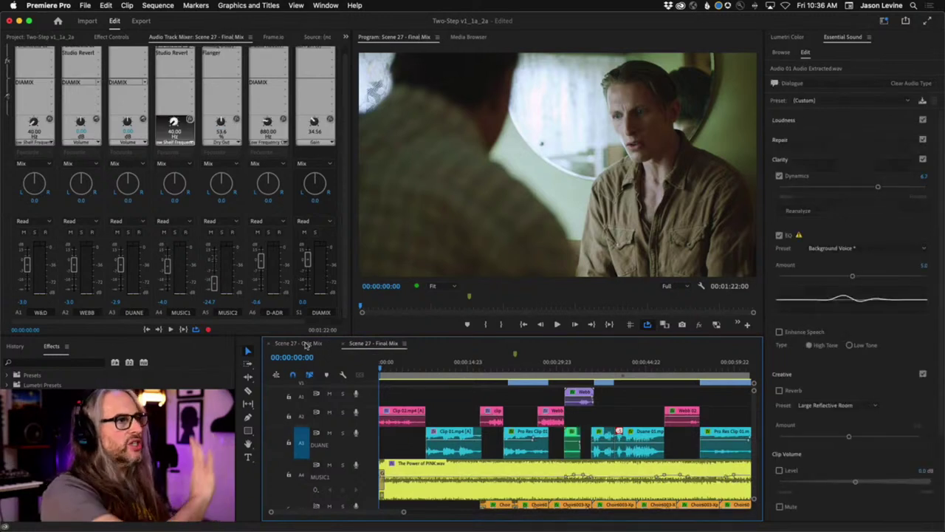
- Play the Scene 27 - Orig Mix sequence from the start to about 00:00:37:08
{"action": "left_click", "coordinate": [307, 344]}
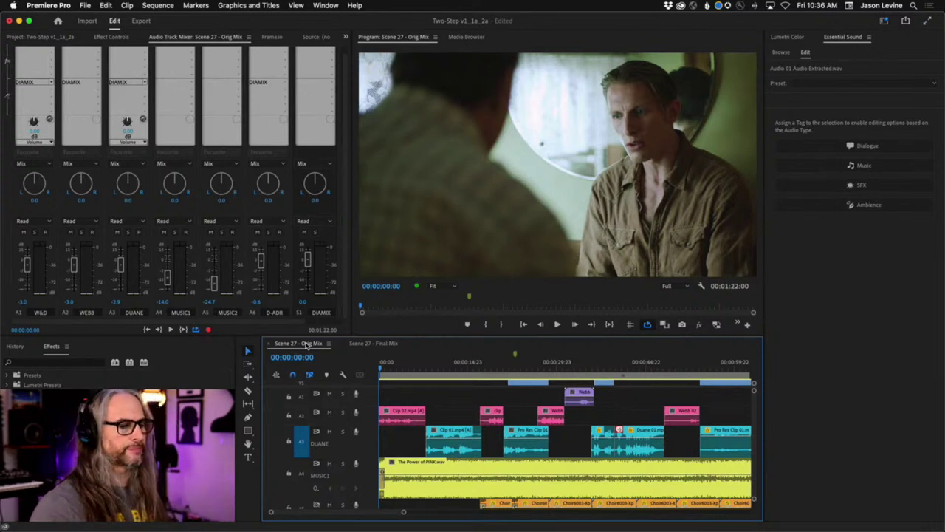
{"action": "key", "text": "space"}
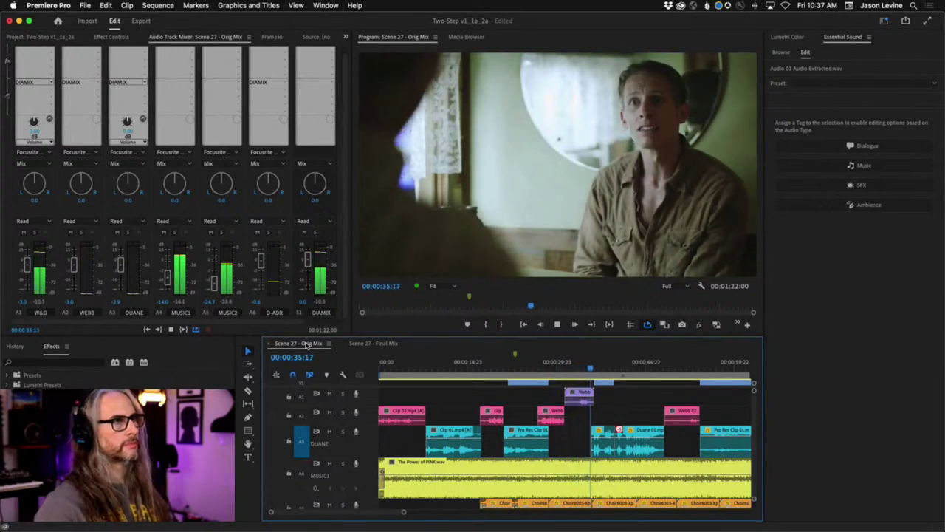
{"action": "key", "text": "space"}
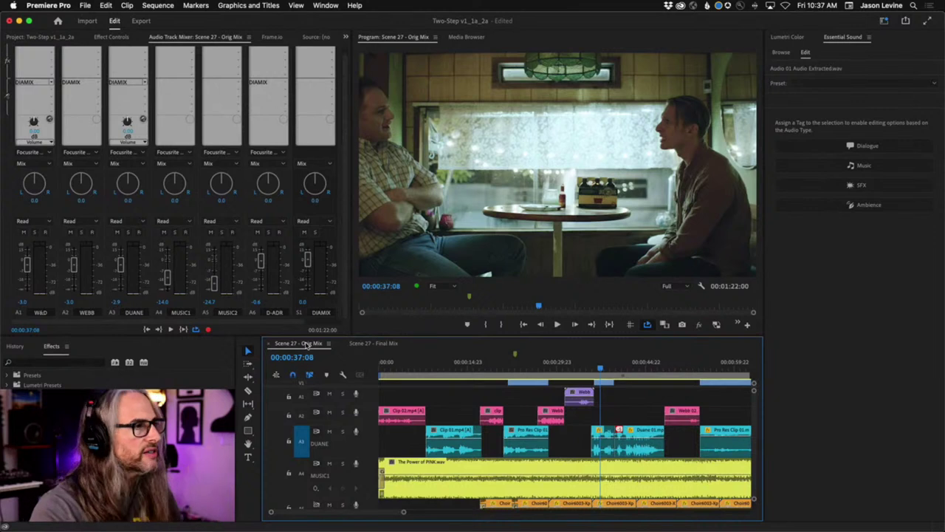
- Replay the Orig Mix dialogue from 00:00:13:14 to 00:00:17:00 and from the start of the first Pro Res clip to about 00:00:28:01
{"action": "left_click", "coordinate": [458, 367]}
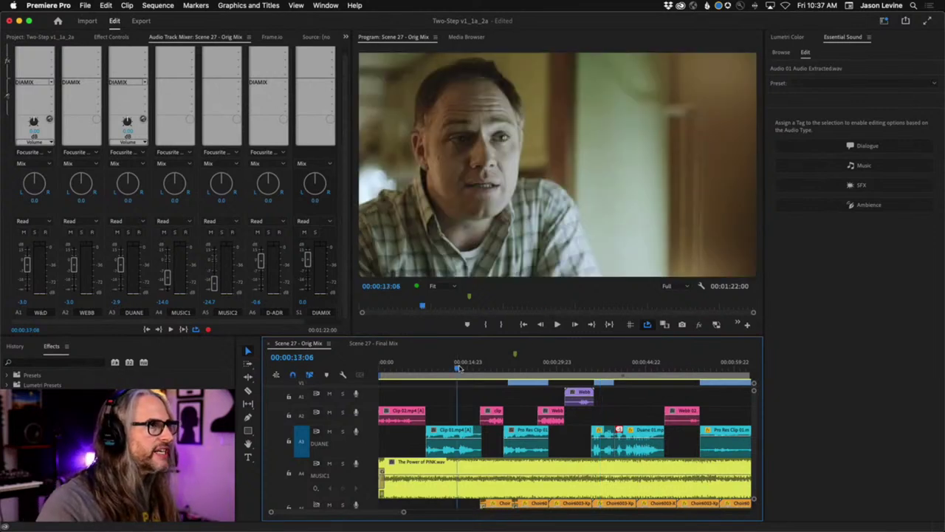
{"action": "left_click_drag", "start_coordinate": [458, 367], "coordinate": [459, 367]}
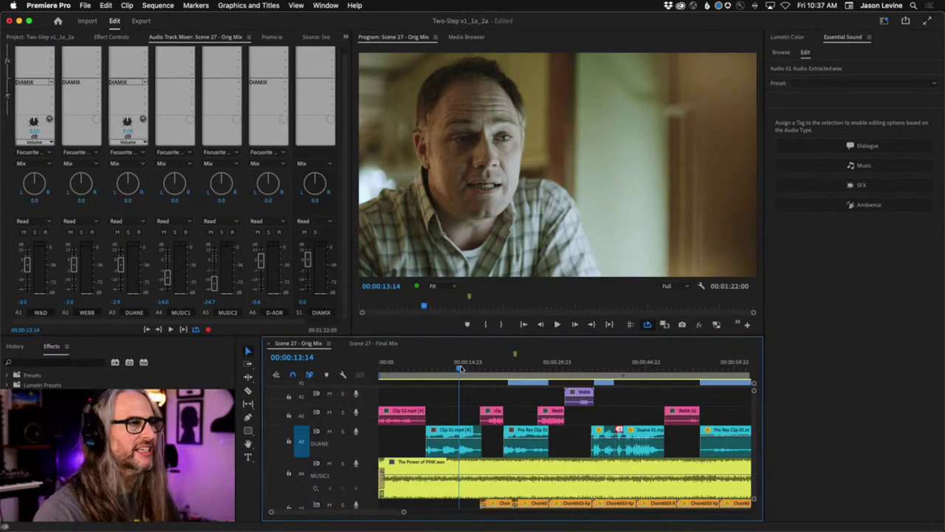
{"action": "key", "text": "space"}
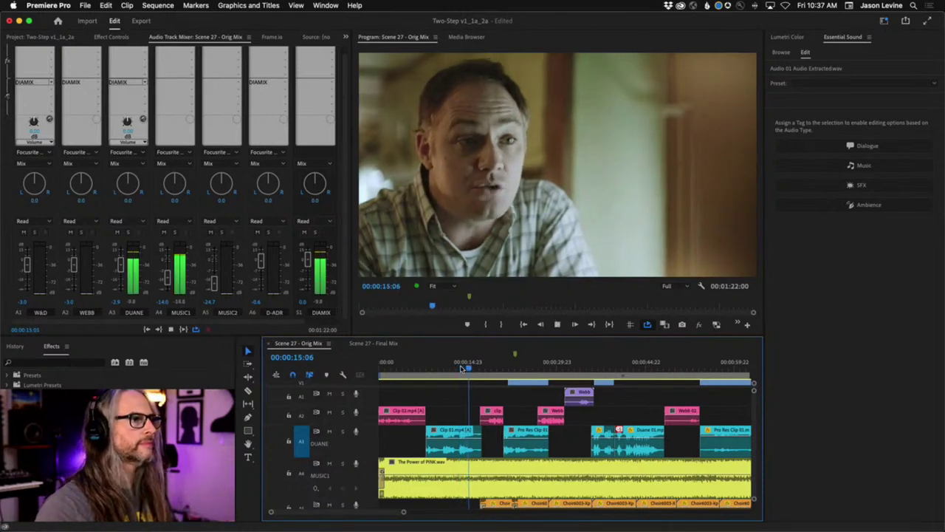
{"action": "key", "text": "space"}
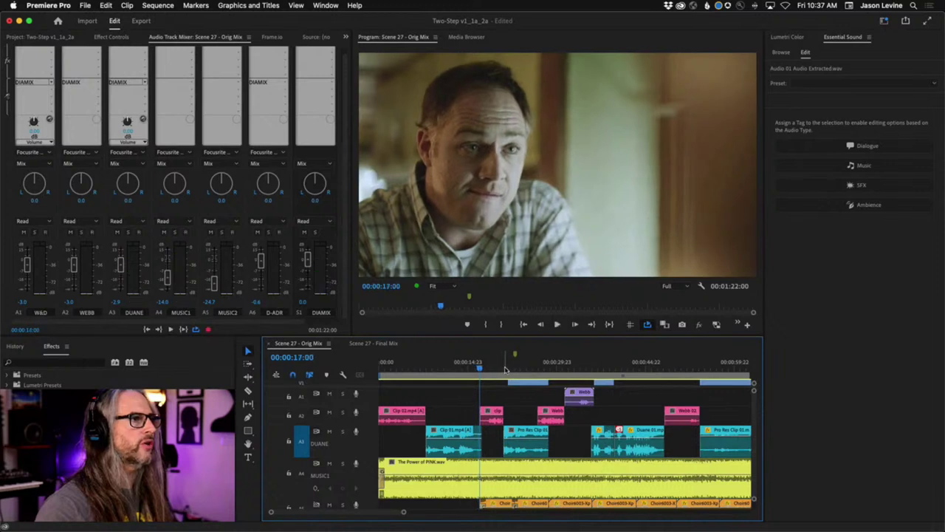
{"action": "left_click", "coordinate": [505, 369]}
{"action": "key", "text": "space"}
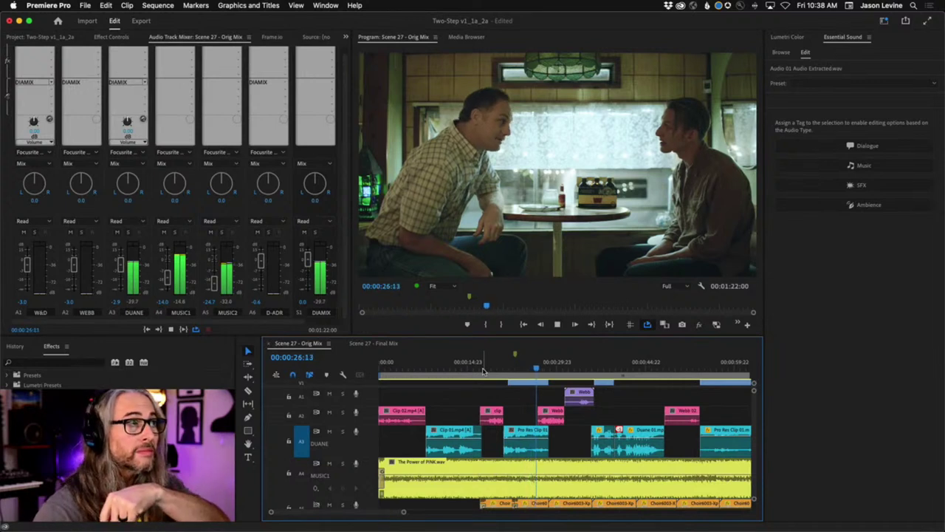
{"action": "key", "text": "space"}
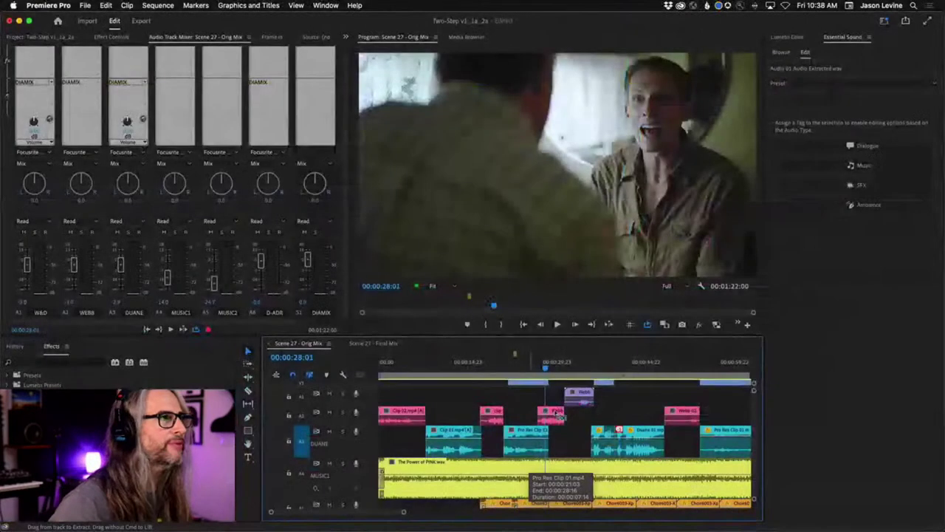
- Show the whole Orig Mix sequence in the timeline and move the playhead to the frame at 00:00:38:10
{"action": "key", "text": "minus"}
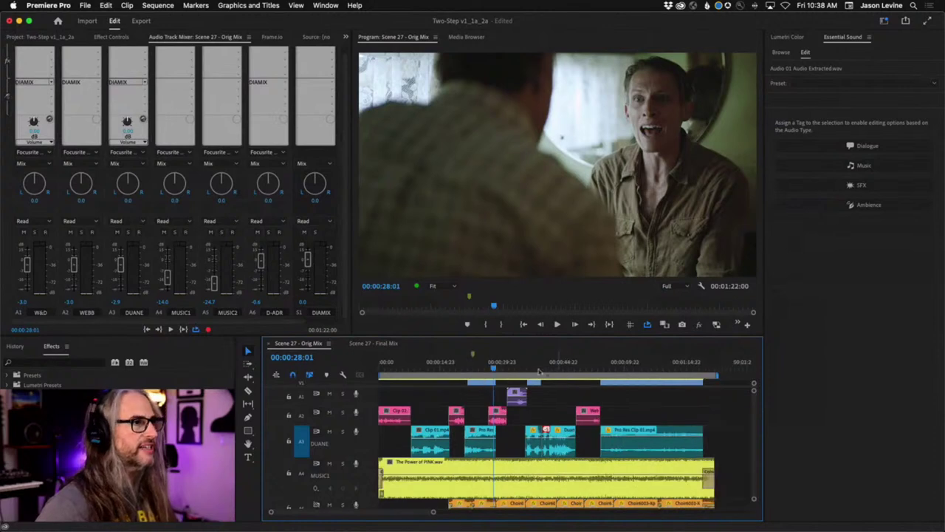
{"action": "left_click", "coordinate": [530, 369]}
{"action": "mouse_move", "coordinate": [530, 369]}
{"action": "left_mouse_down"}
{"action": "mouse_move", "coordinate": [545, 369]}
{"action": "mouse_move", "coordinate": [537, 369]}
{"action": "left_mouse_up"}
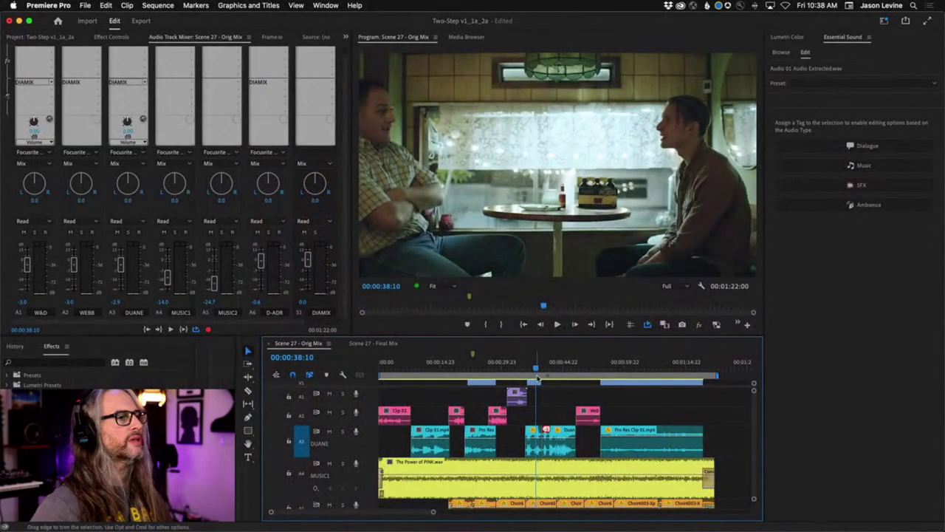
{"action": "left_click_drag", "start_coordinate": [537, 367], "coordinate": [536, 369]}
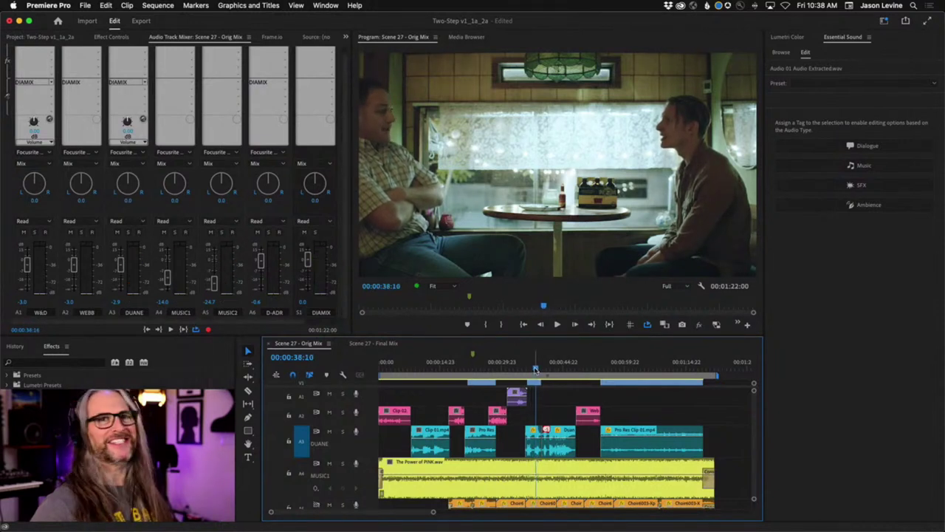
- Return the playhead to the sequence start and examine the track effects in the Scene 27 - Final Mix mixer
{"action": "key", "text": "Home"}
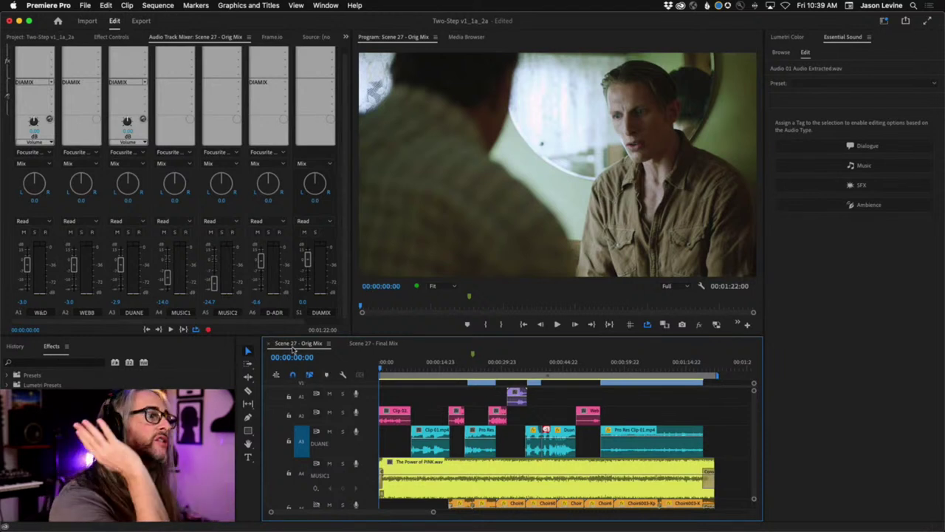
{"action": "left_click", "coordinate": [375, 343]}
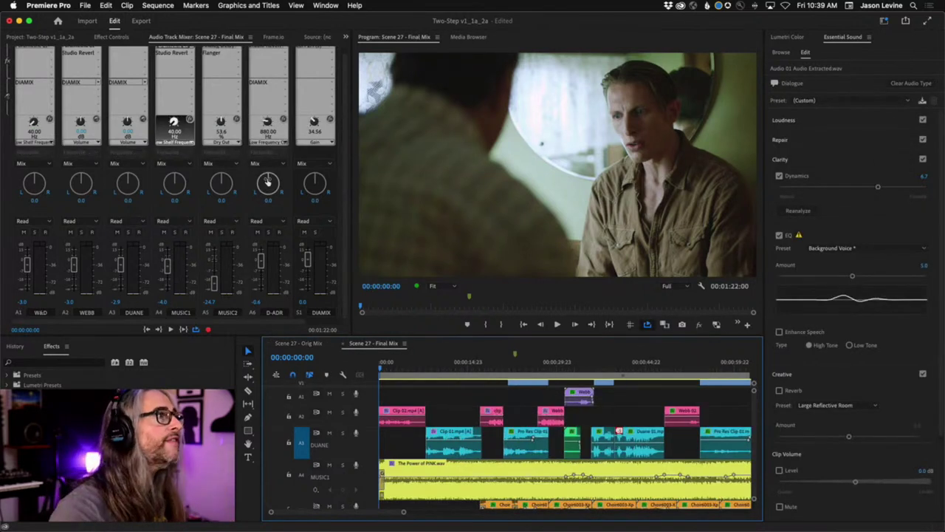
{"action": "scroll", "coordinate": [344, 207], "scroll_direction": "up", "scroll_amount": 1}
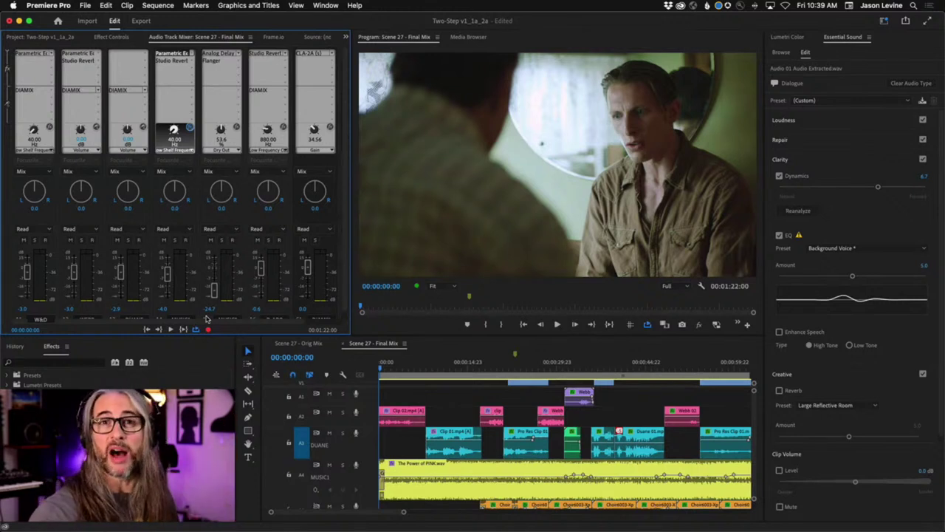
- Play the opening seconds of the Scene 27 - Orig Mix sequence as a reference
{"action": "left_click", "coordinate": [297, 344]}
{"action": "key", "text": "space"}
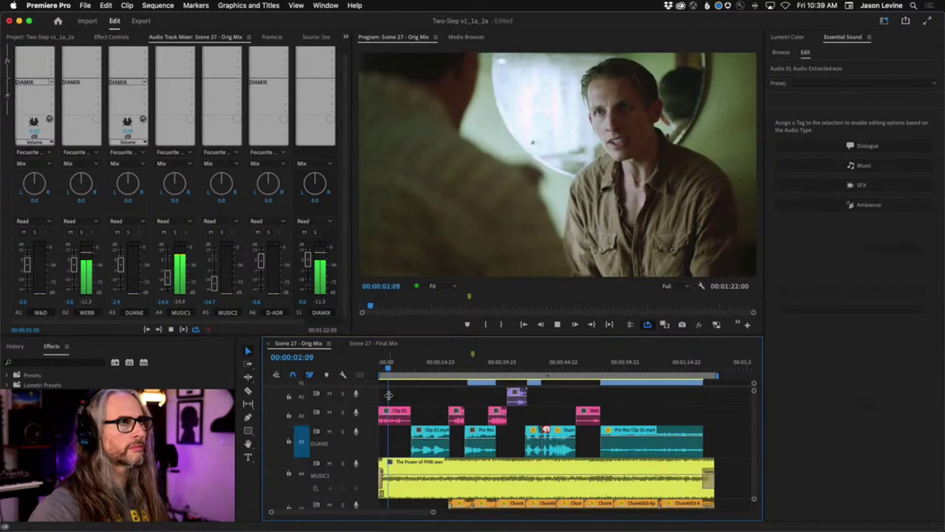
{"action": "key", "text": "space"}
- Listen to the Scene 27 - Final Mix opening up to about 00:00:15:21 and return the playhead to the start
{"action": "left_click", "coordinate": [373, 344]}
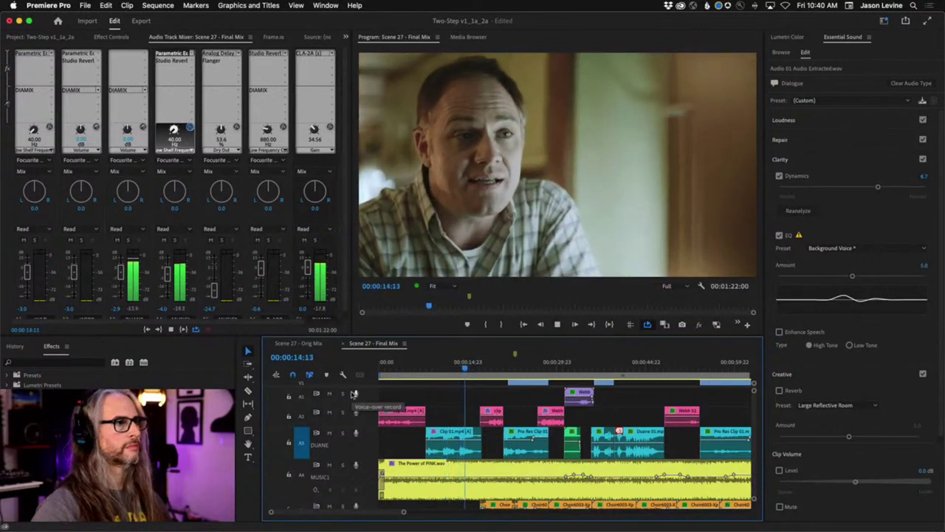
{"action": "key", "text": "space"}
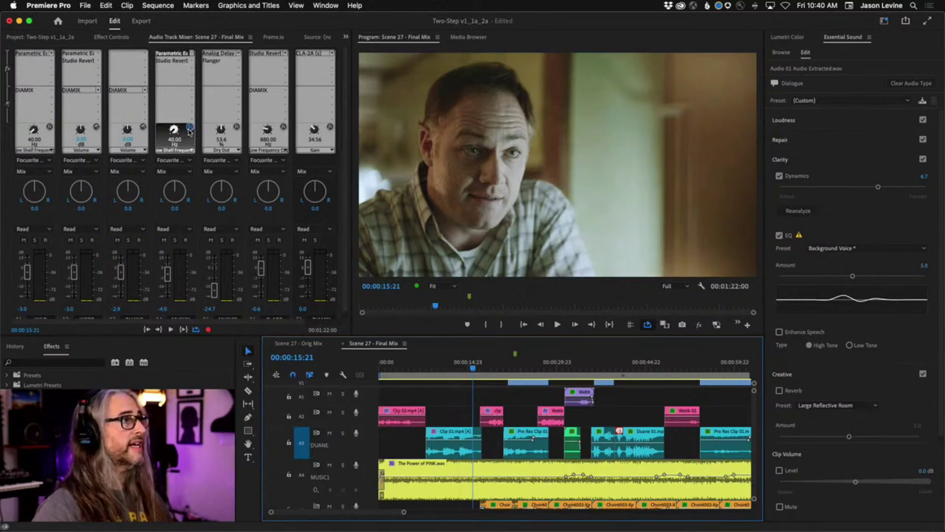
{"action": "left_click_drag", "start_coordinate": [474, 366], "coordinate": [324, 373]}
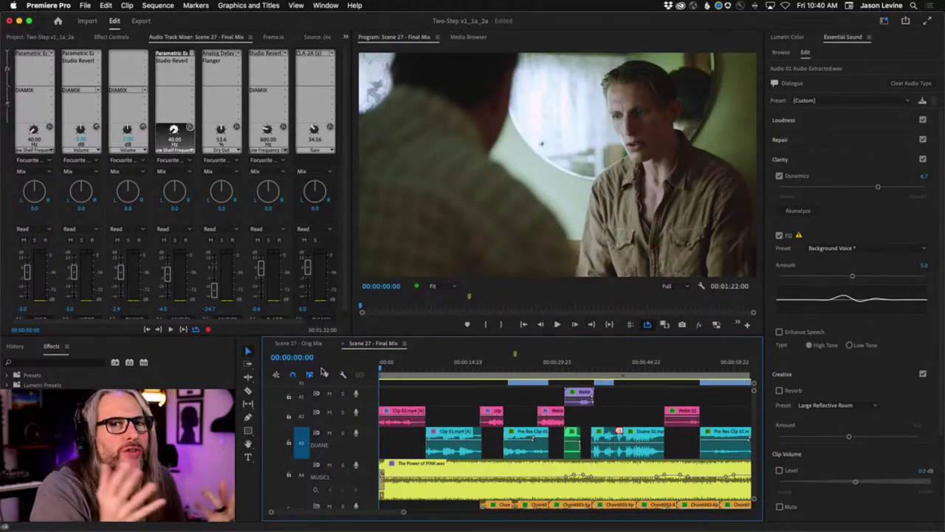
- Select the The Power of PINK.wav music clip, fit the Final Mix sequence in the timeline and play it through from the start
{"action": "left_click", "coordinate": [457, 489]}
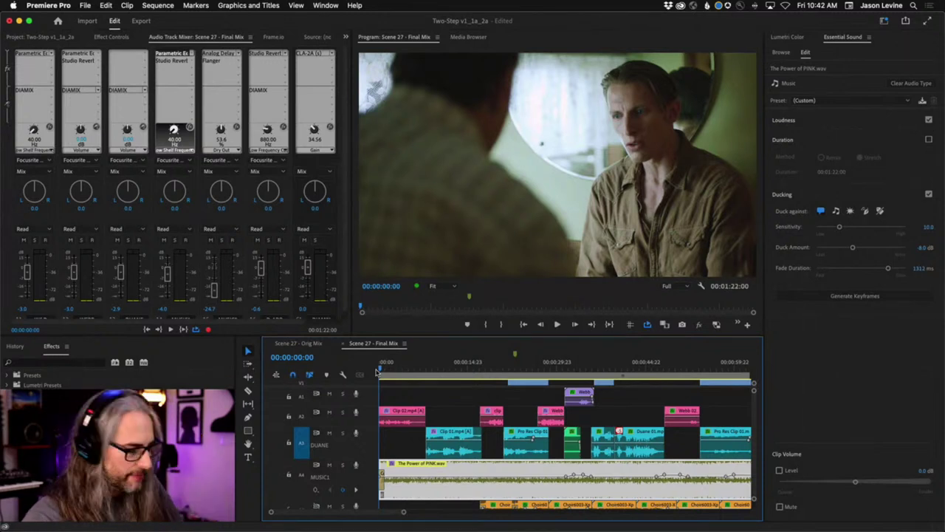
{"action": "key", "text": "minus"}
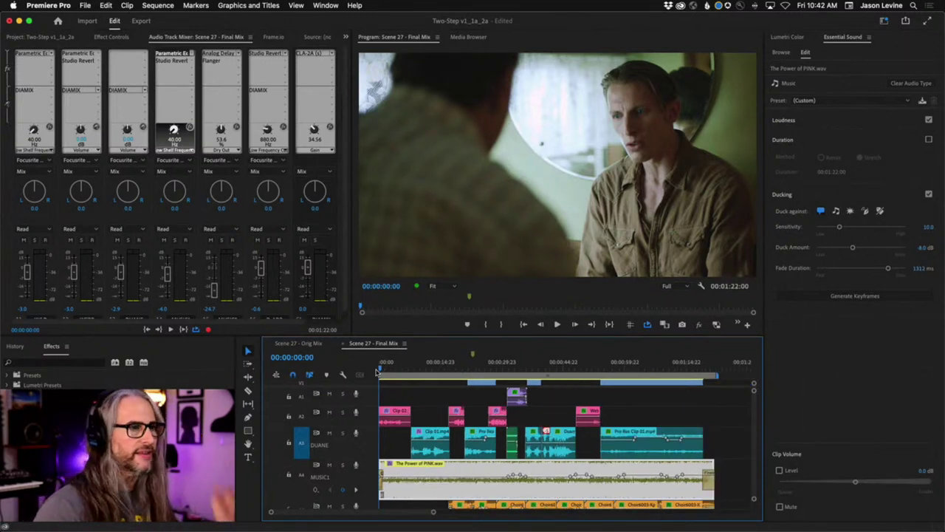
{"action": "key", "text": "space"}
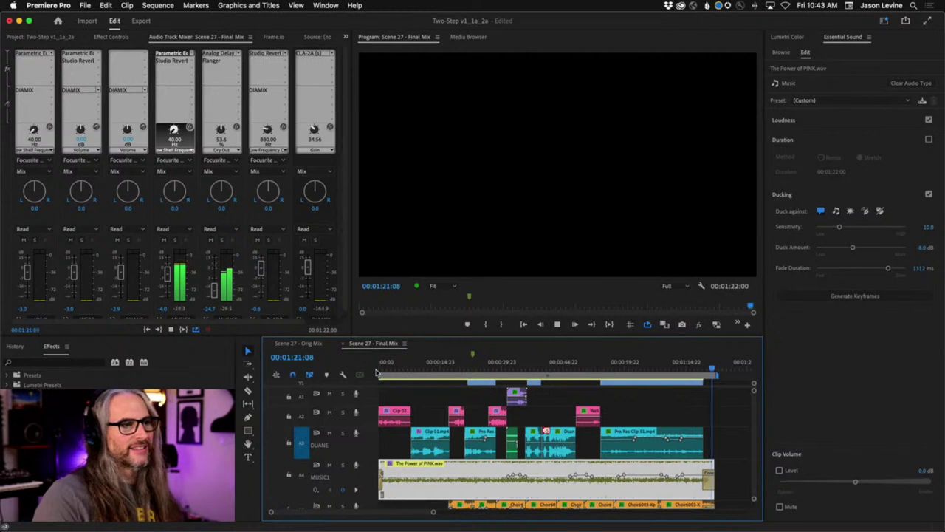
- Replay the Final Mix from about 00:00:46 to 00:00:55:07 and check the choir clips below the music track
{"action": "key", "text": "space"}
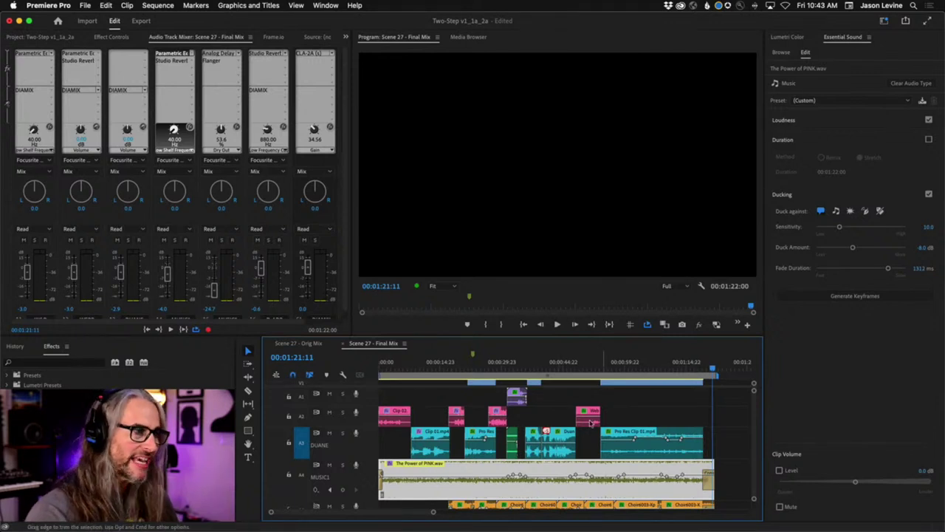
{"action": "left_click", "coordinate": [571, 364]}
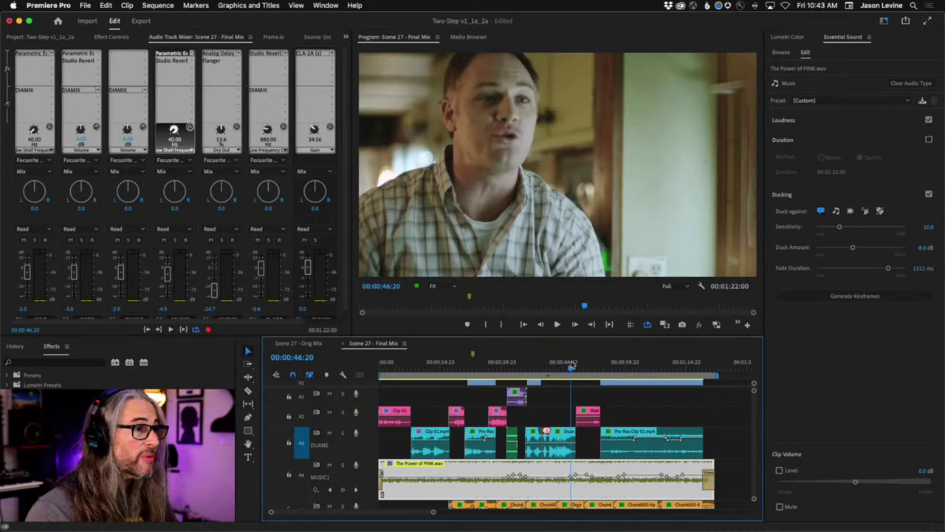
{"action": "left_click", "coordinate": [568, 365]}
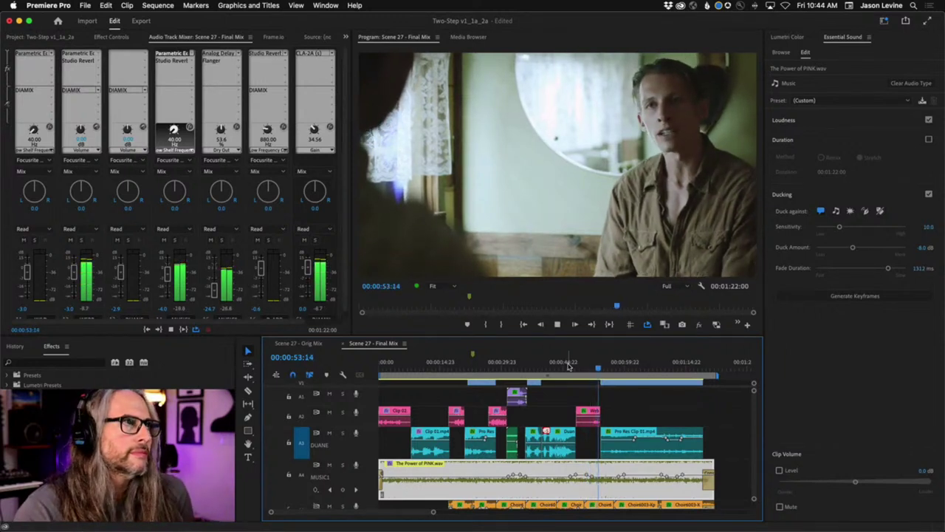
{"action": "key", "text": "space"}
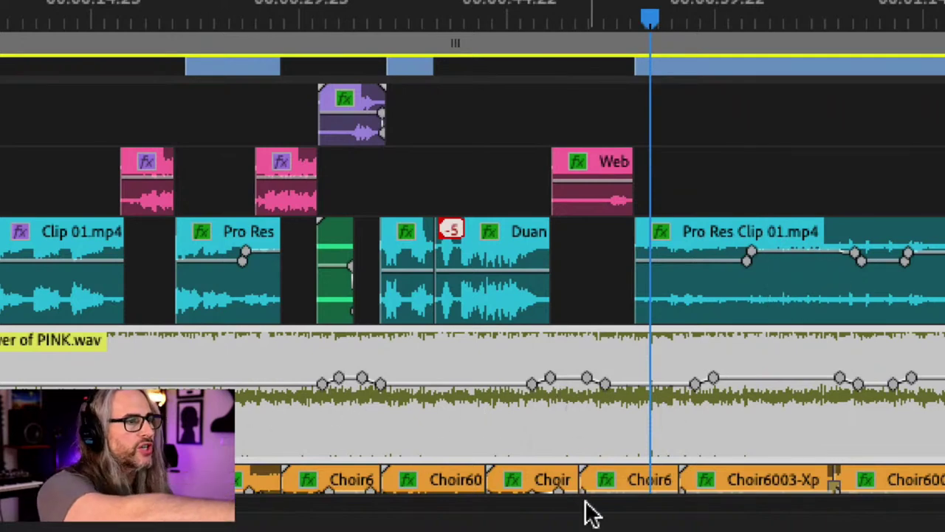
{"action": "scroll", "coordinate": [650, 411], "scroll_direction": "down", "scroll_amount": 3}
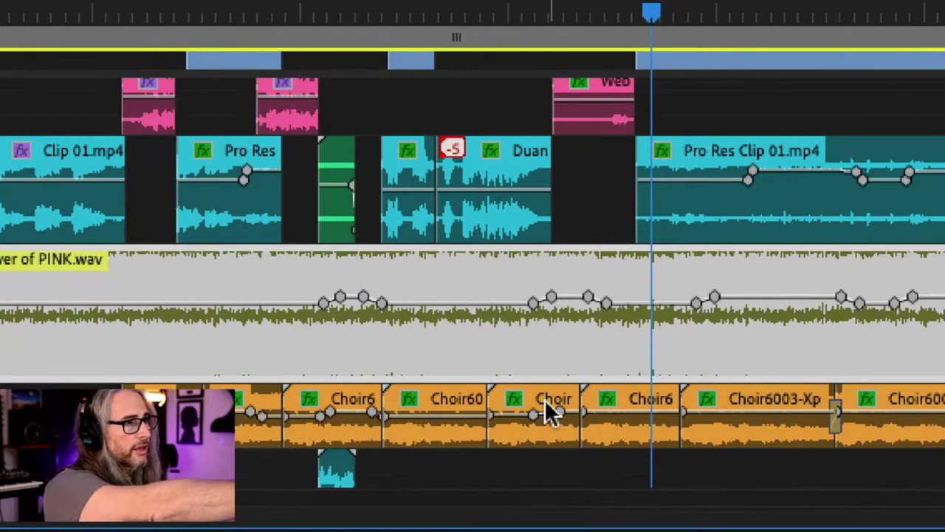
{"action": "scroll", "coordinate": [803, 384], "scroll_direction": "up", "scroll_amount": 3}
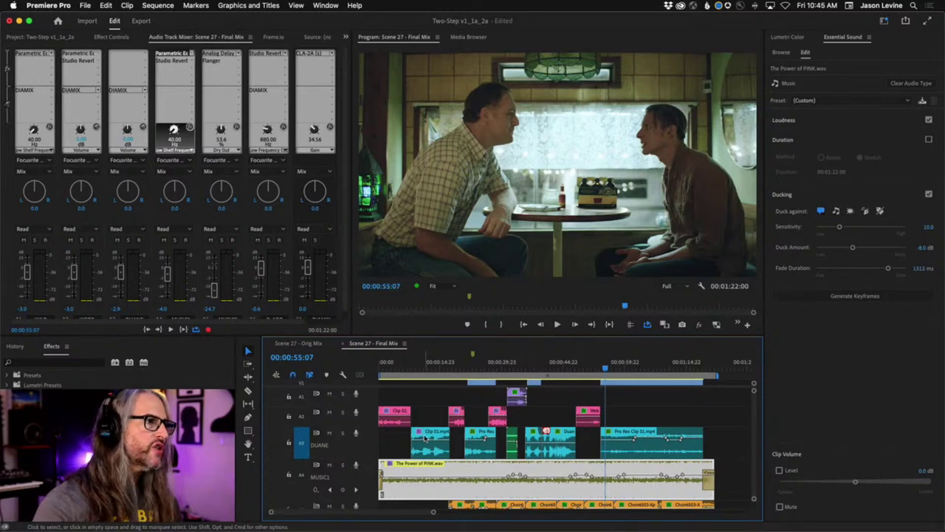
- Select the Clip 01.mp4 dialogue clip on the DUANE track and review its available EQ presets and applied audio effects
{"action": "left_click", "coordinate": [425, 438]}
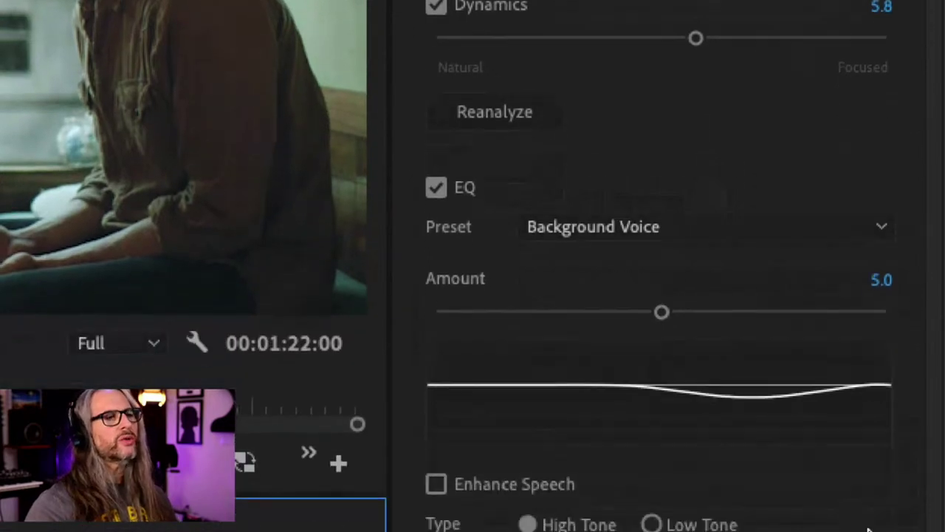
{"action": "left_click", "coordinate": [853, 218]}
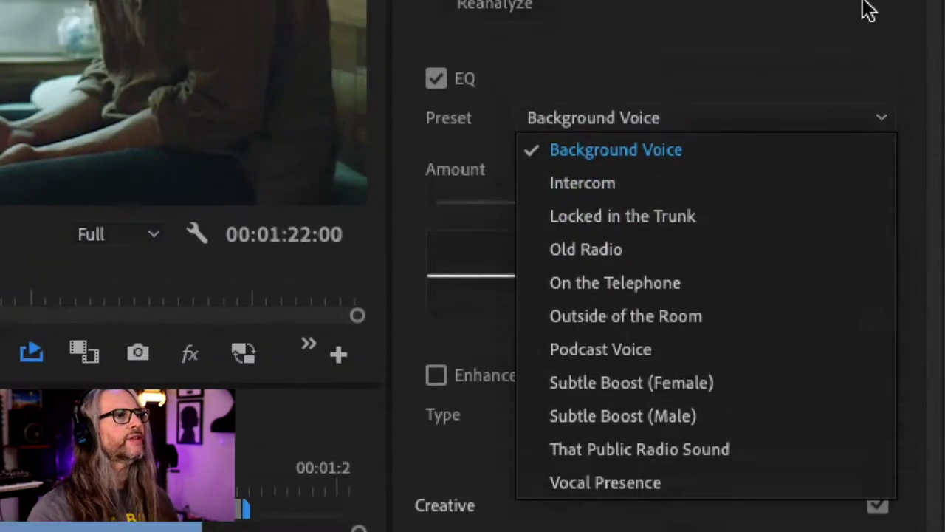
{"action": "left_click", "coordinate": [835, 65]}
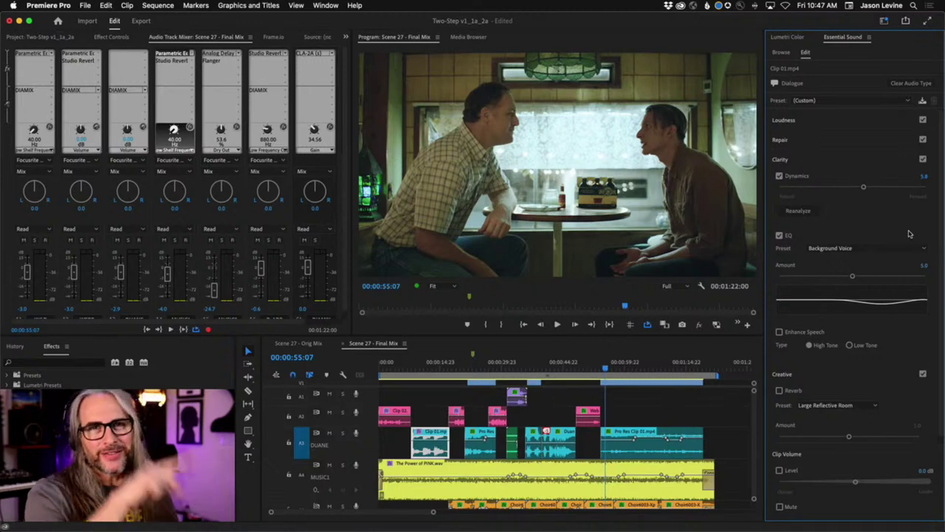
{"action": "left_click", "coordinate": [107, 37]}
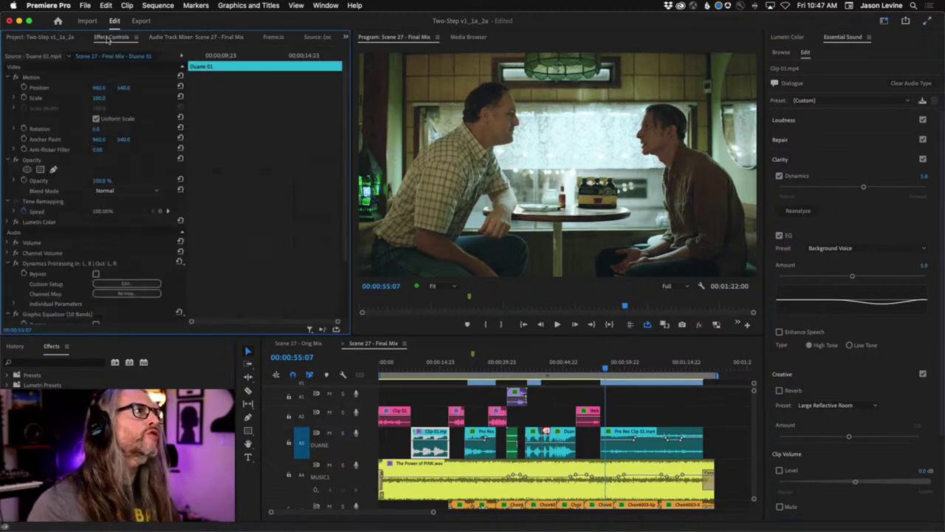
{"action": "scroll", "coordinate": [114, 274], "scroll_direction": "down", "scroll_amount": 2}
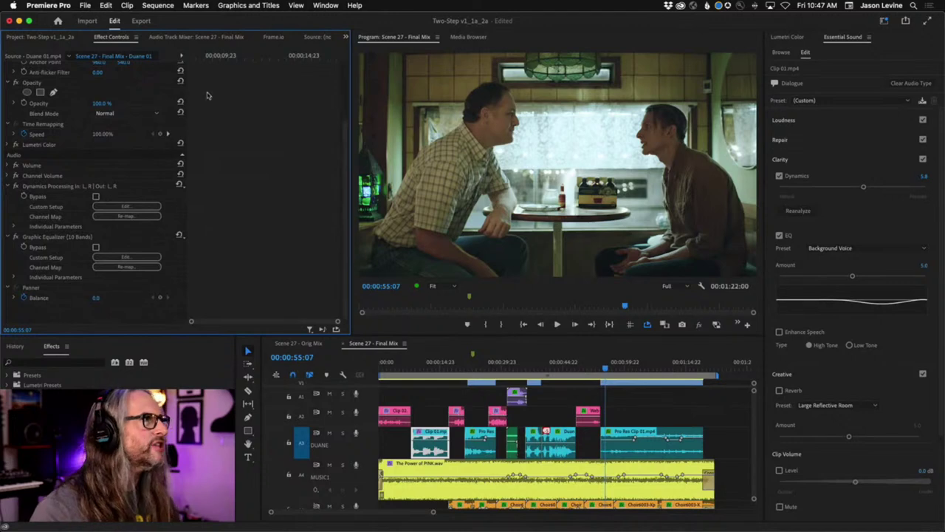
- Examine the CLA-2A compressor on the DIAMIX submix in the track mixer and close its editor
{"action": "left_click", "coordinate": [196, 37]}
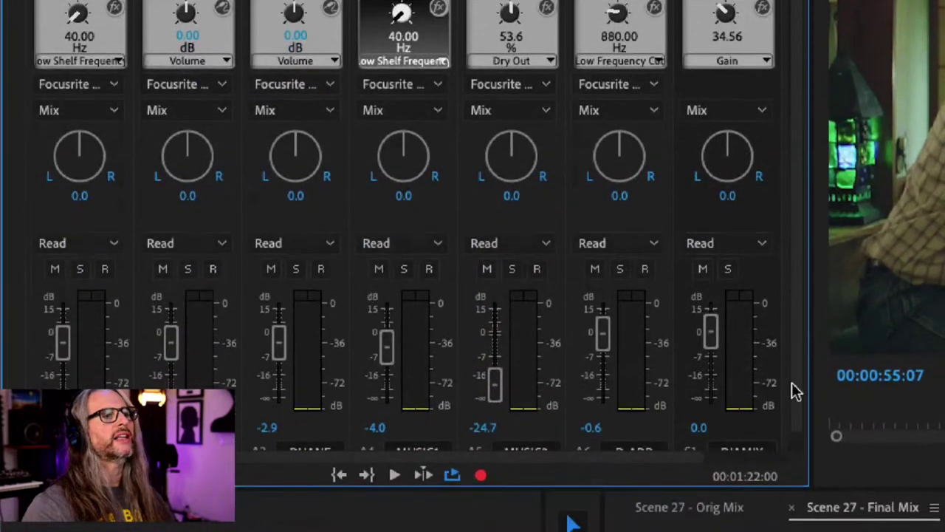
{"action": "scroll", "coordinate": [796, 391], "scroll_direction": "down", "scroll_amount": 1}
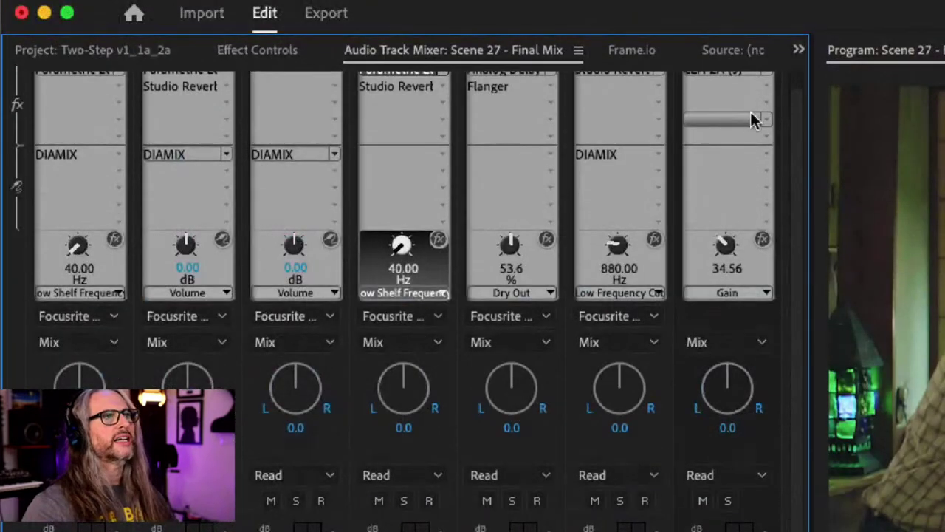
{"action": "scroll", "coordinate": [798, 141], "scroll_direction": "up", "scroll_amount": 1}
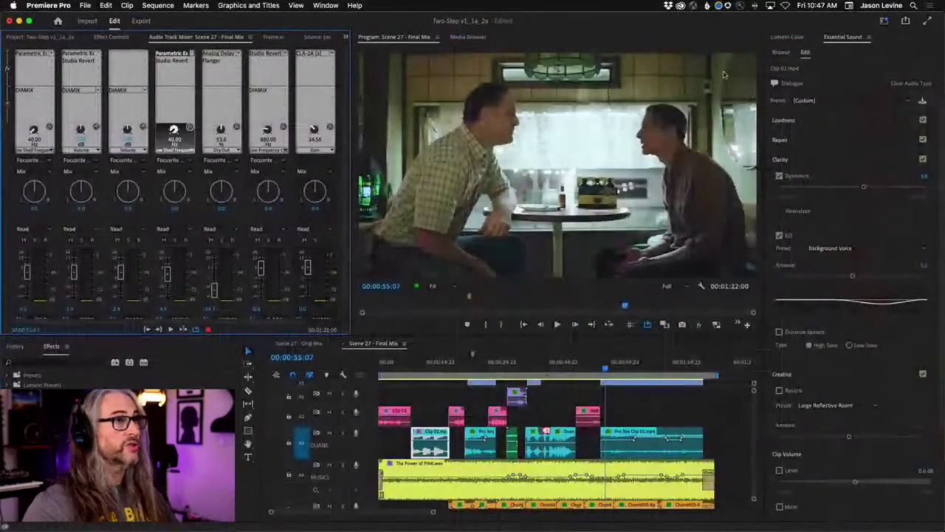
{"action": "double_click", "coordinate": [314, 54]}
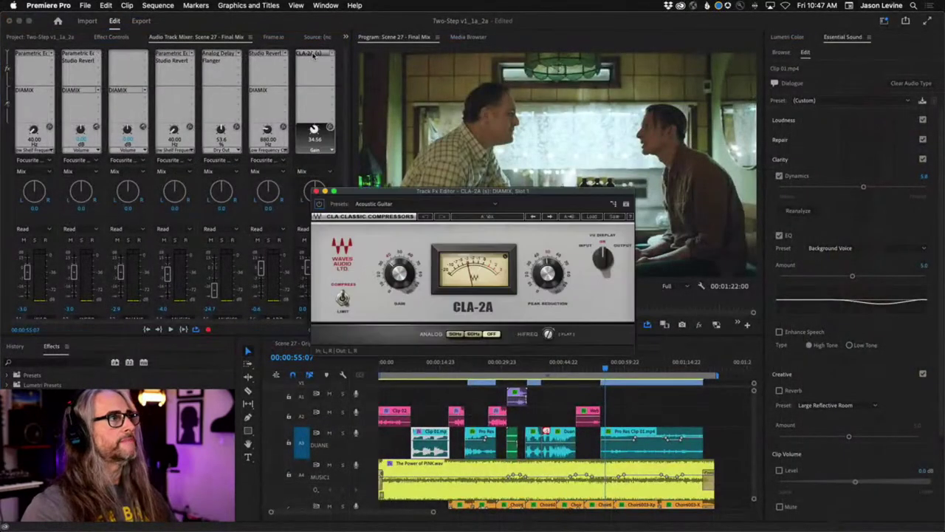
{"action": "left_click_drag", "start_coordinate": [473, 201], "coordinate": [540, 162]}
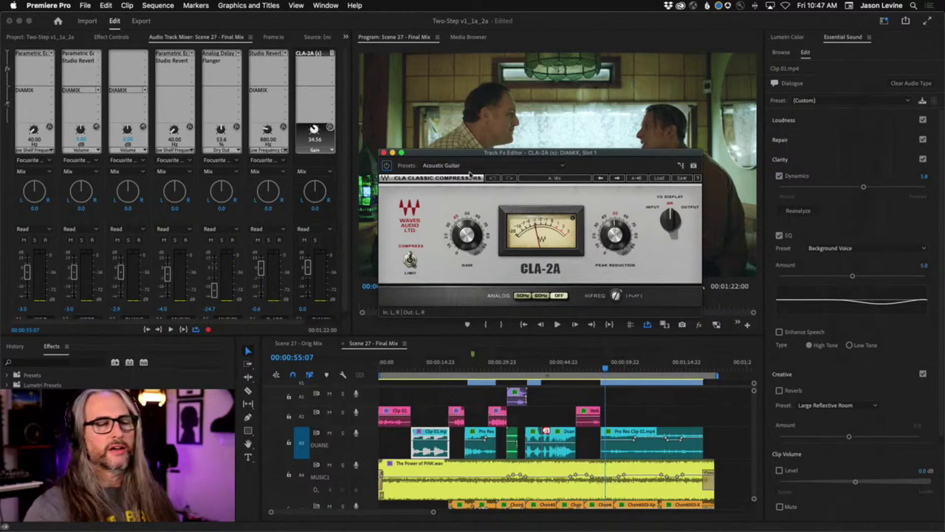
{"action": "left_click", "coordinate": [384, 154]}
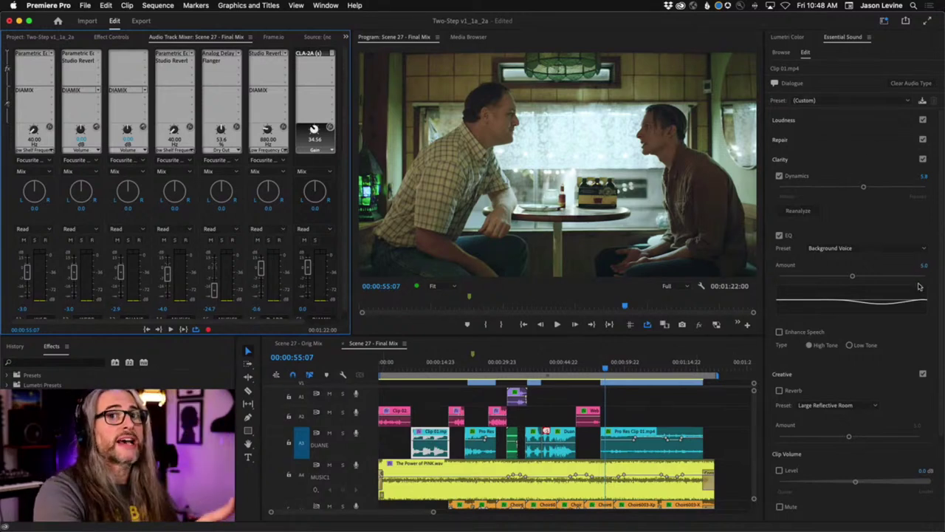
- Show the dialogue clip's effect settings and play the sequence from the start of the clip to 00:00:10:02
{"action": "left_click", "coordinate": [116, 38]}
{"action": "left_click", "coordinate": [413, 363]}
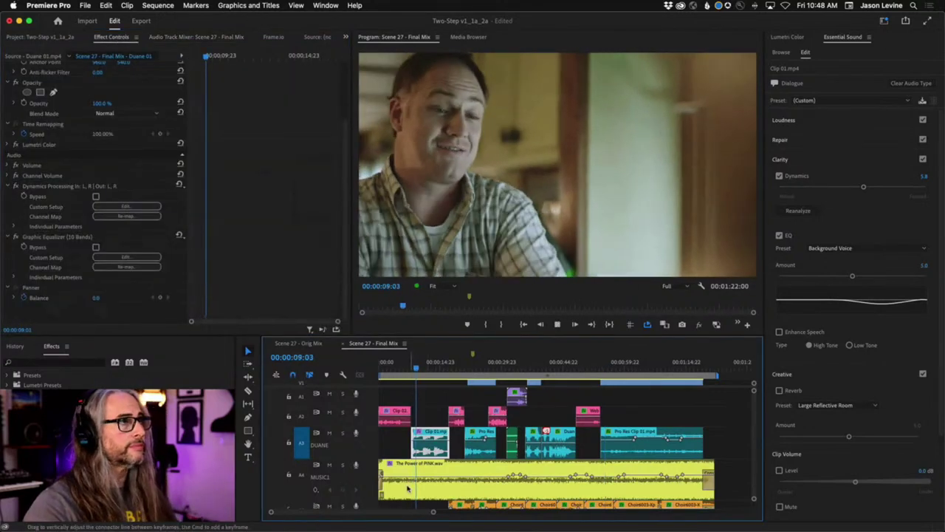
{"action": "key", "text": "space"}
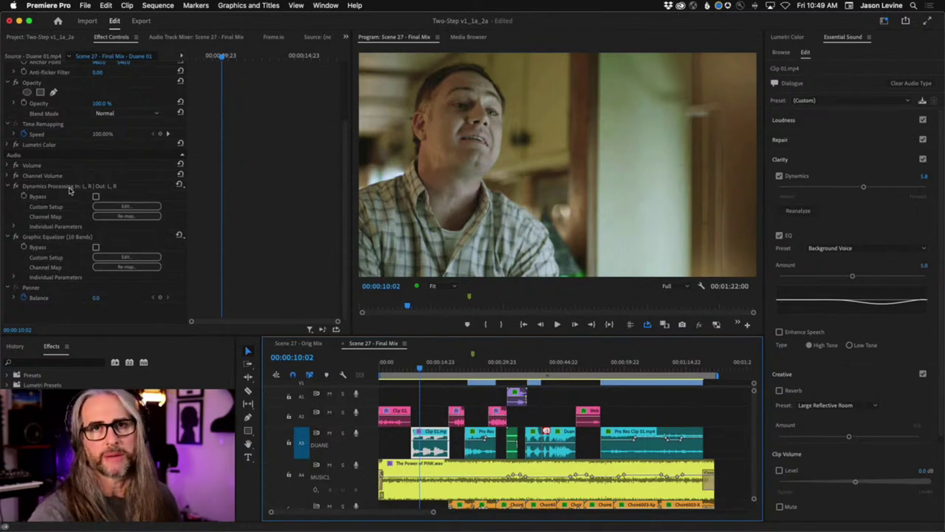
- Open the clip's Dynamics Processing editor, solo the DUANE track and play the dialogue to watch the gain reduction
{"action": "left_click", "coordinate": [116, 207]}
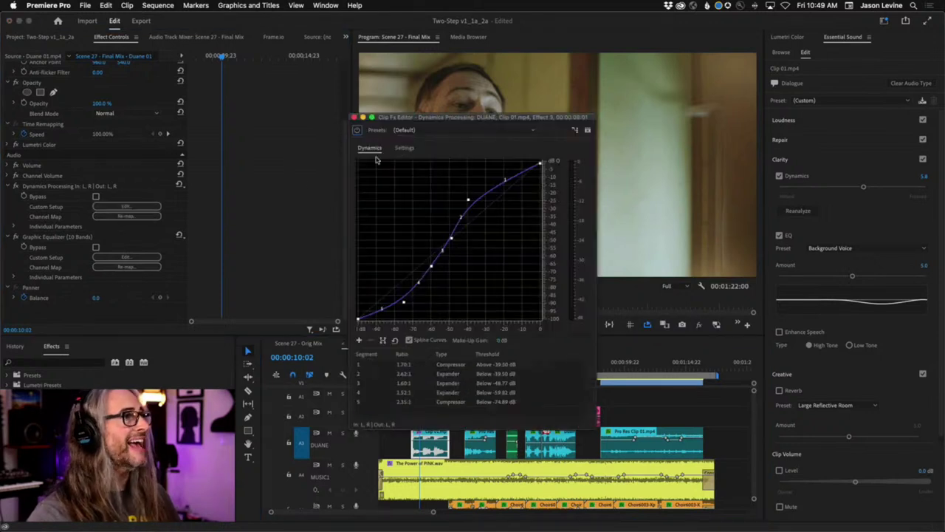
{"action": "left_click_drag", "start_coordinate": [417, 118], "coordinate": [468, 34]}
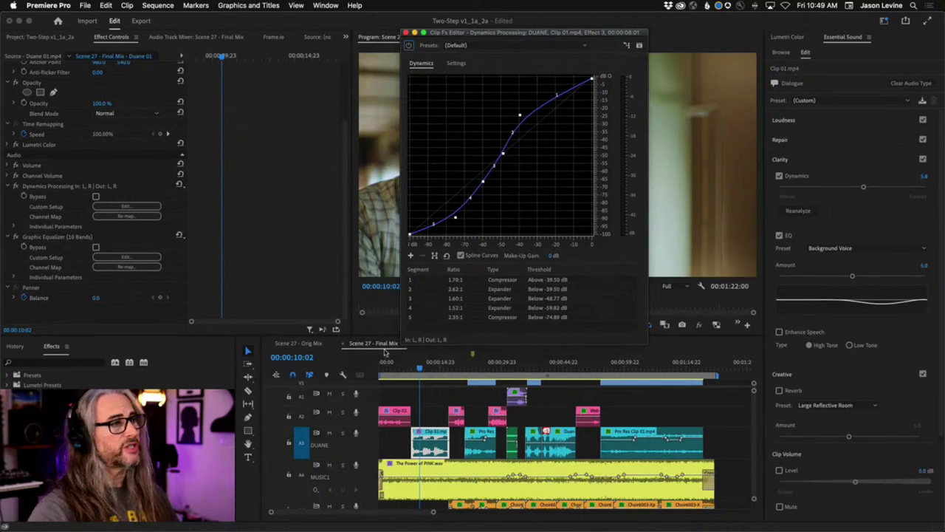
{"action": "left_click", "coordinate": [342, 433]}
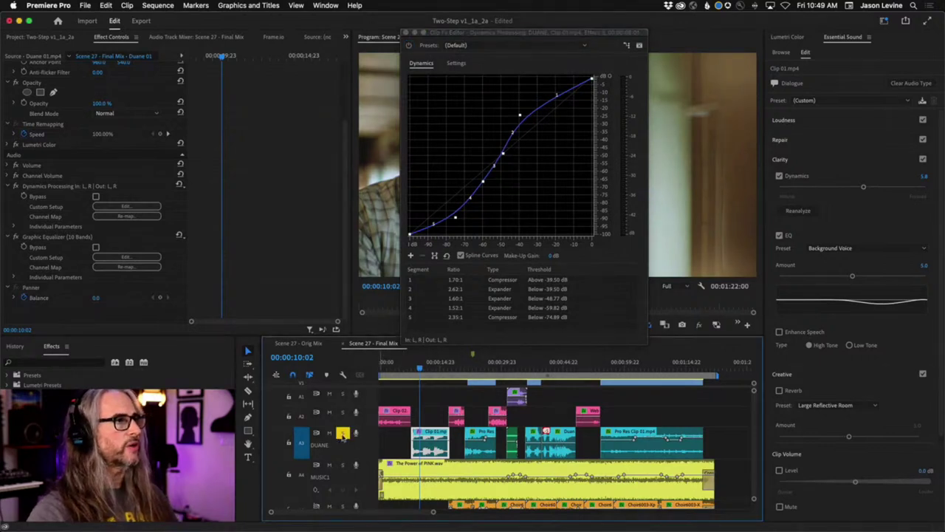
{"action": "key", "text": "space"}
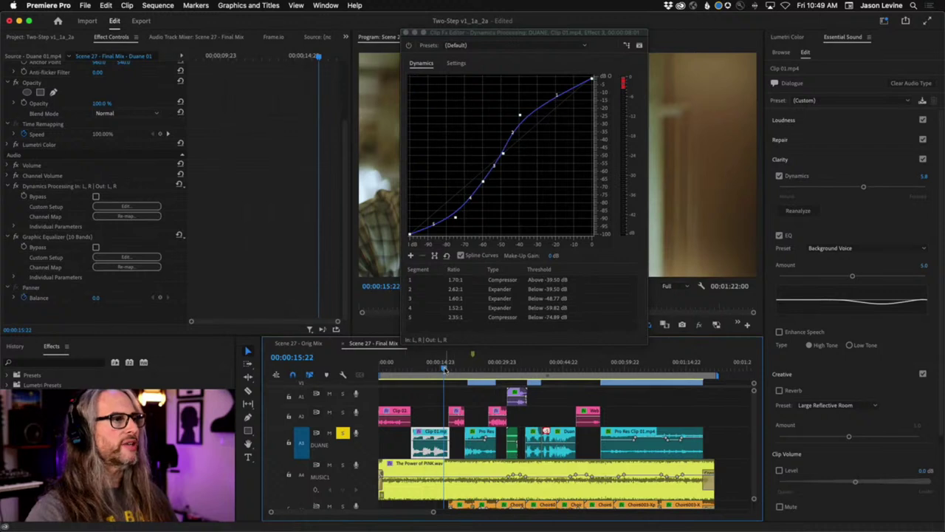
{"action": "left_click", "coordinate": [427, 363]}
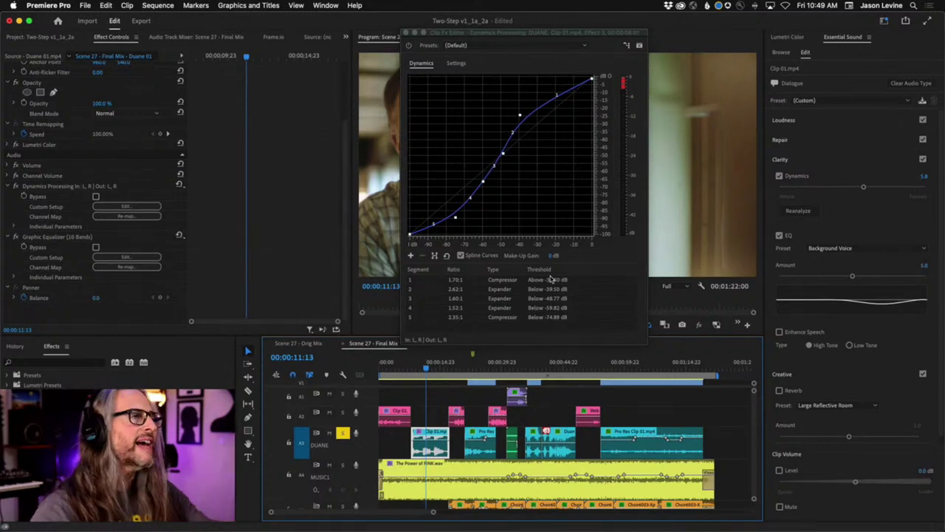
- Review the Dynamics Processing presets, the clip's Dynamics amount and the attack and release settings, and close the editor
{"action": "left_click", "coordinate": [548, 45]}
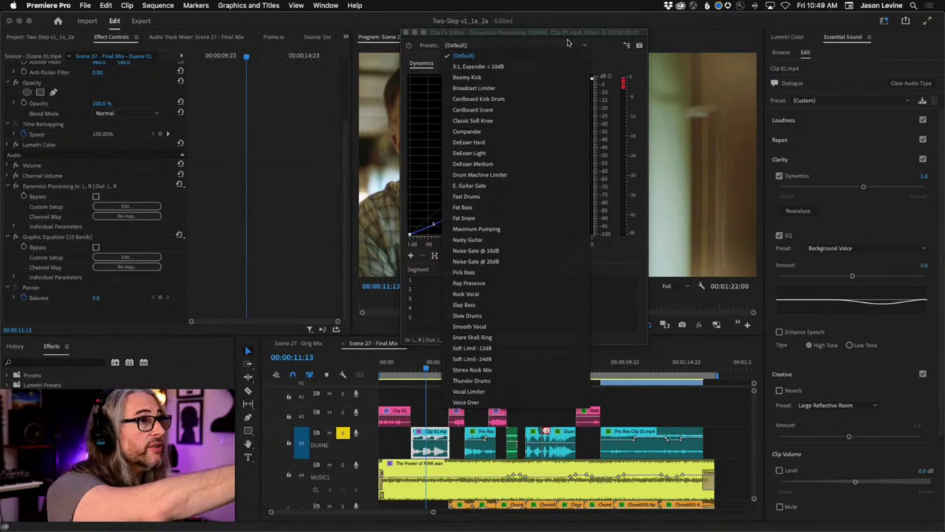
{"action": "left_click", "coordinate": [602, 47]}
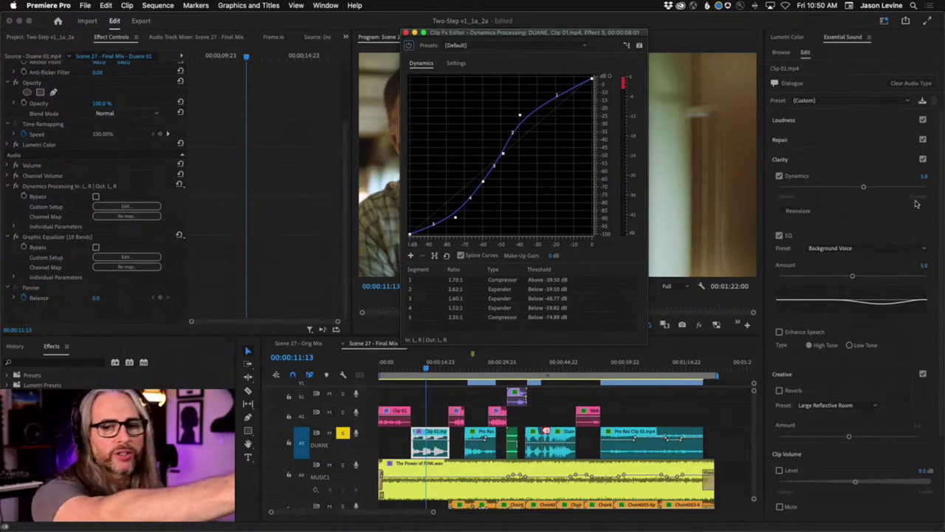
{"action": "left_click_drag", "start_coordinate": [863, 187], "coordinate": [885, 189]}
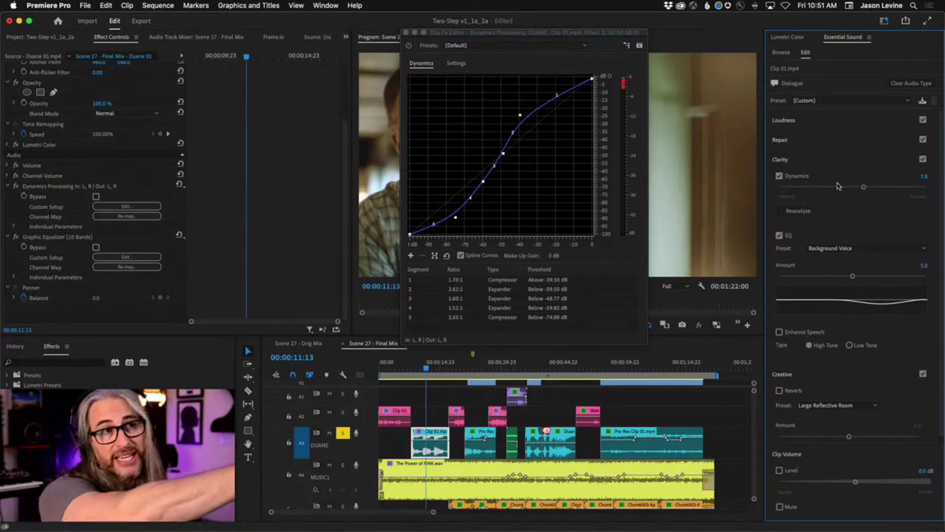
{"action": "left_click", "coordinate": [453, 64]}
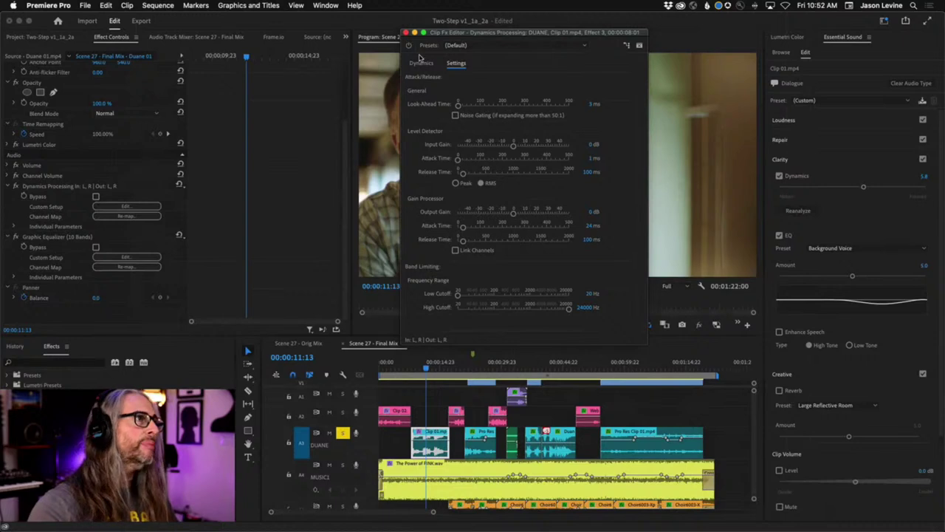
{"action": "left_click", "coordinate": [421, 62]}
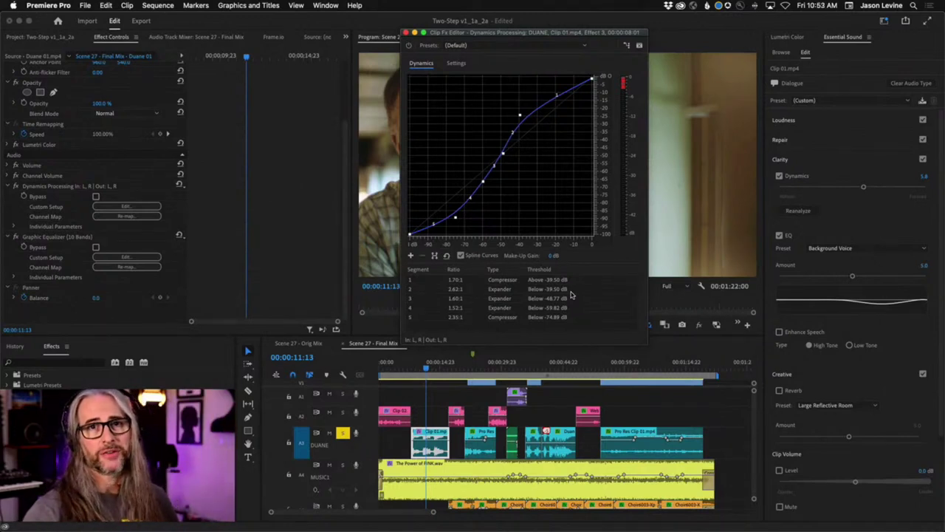
{"action": "left_click", "coordinate": [405, 33]}
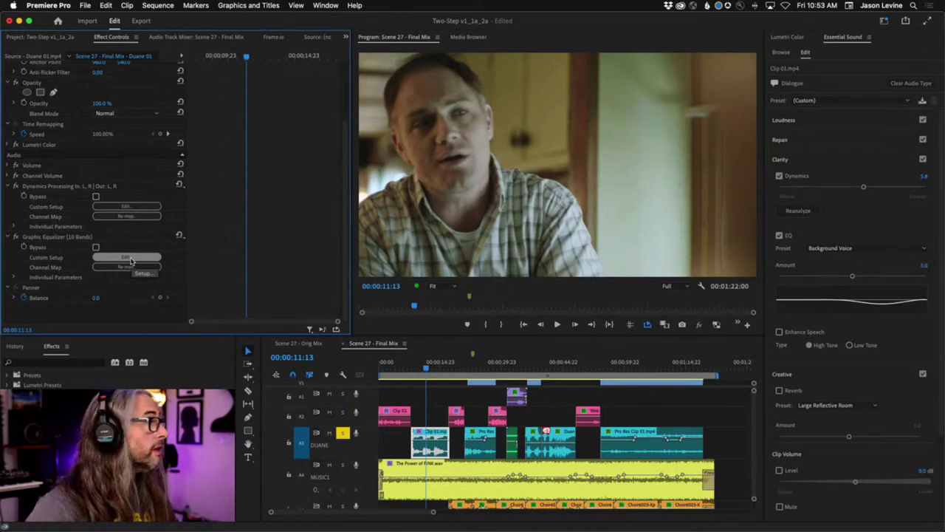
- In the clip's 10-band Graphic Equalizer, raise the >16k Hz band to 9.6 dB and set the 8k band to -0.5 dB
{"action": "left_click", "coordinate": [131, 260]}
{"action": "left_click_drag", "start_coordinate": [750, 229], "coordinate": [529, 143]}
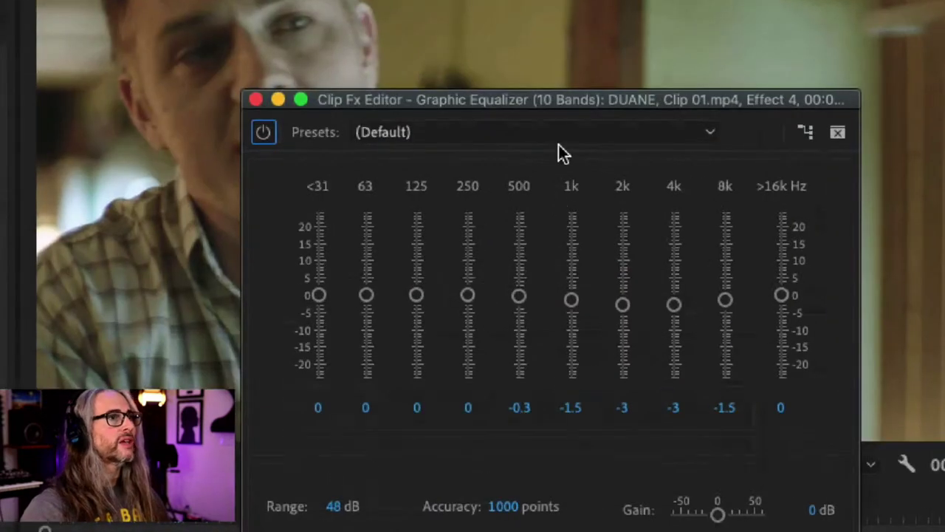
{"action": "left_click_drag", "start_coordinate": [556, 109], "coordinate": [540, 51]}
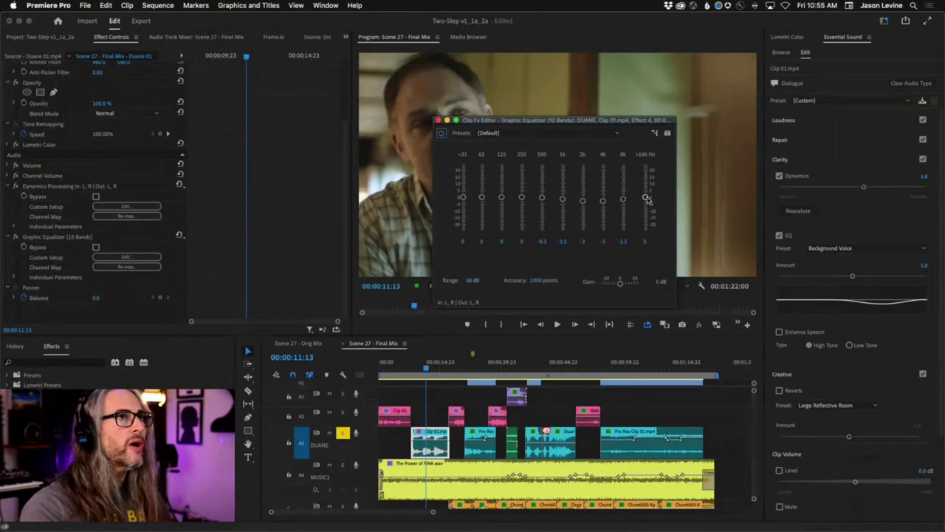
{"action": "left_click_drag", "start_coordinate": [765, 239], "coordinate": [765, 206]}
{"action": "left_click_drag", "start_coordinate": [708, 244], "coordinate": [708, 240]}
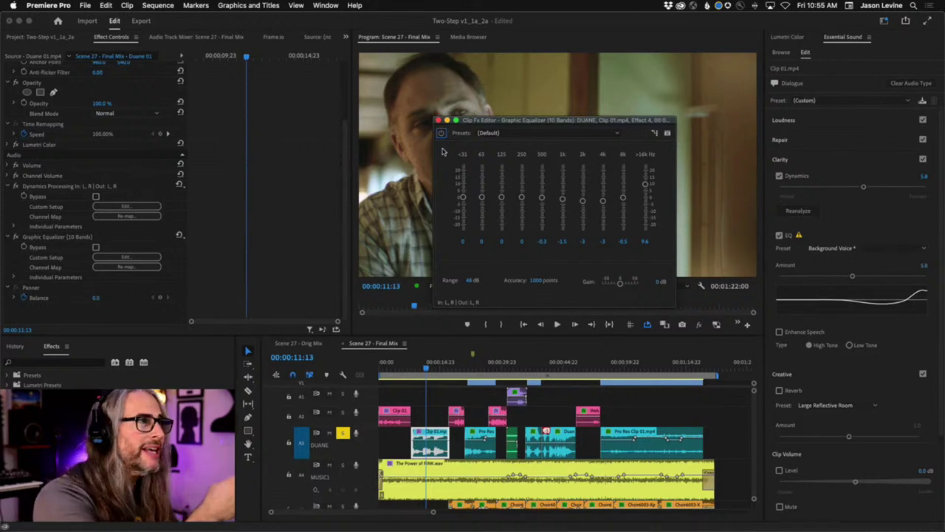
{"action": "left_click", "coordinate": [437, 120]}
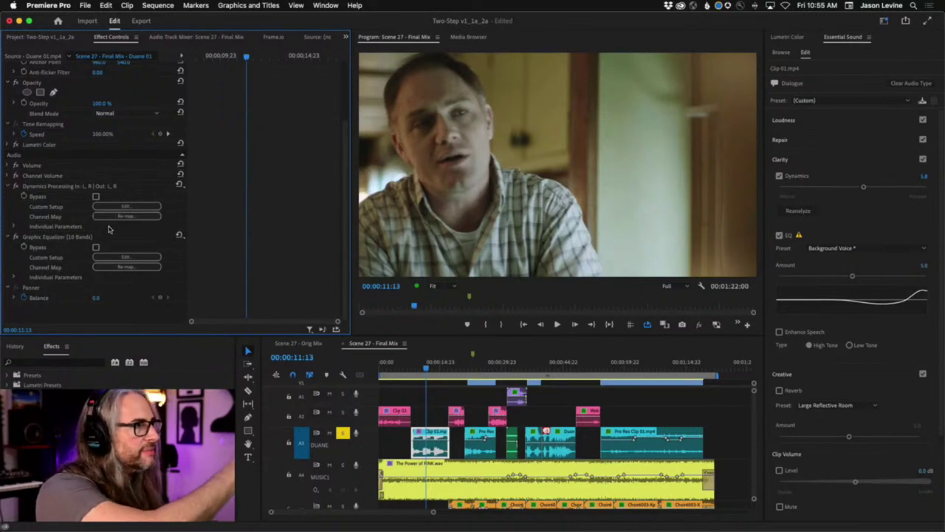
- Expand the Graphic Equalizer's individual parameters and examine the gain of each EQ band
{"action": "left_click", "coordinate": [13, 277]}
{"action": "scroll", "coordinate": [319, 301], "scroll_direction": "down", "scroll_amount": 5}
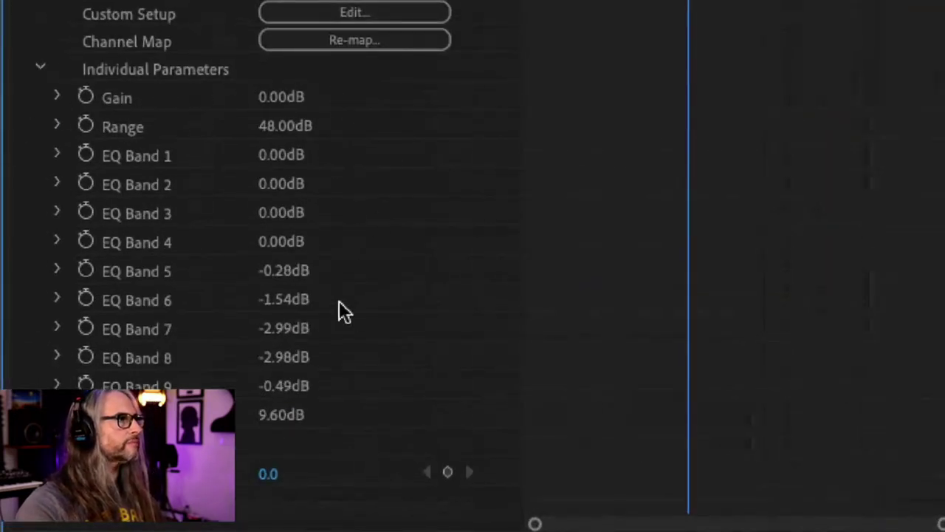
- Collapse the Graphic Equalizer's individual parameters, inspect the band curve in its custom setup editor, and close the editor
{"action": "left_click", "coordinate": [58, 155]}
{"action": "left_click", "coordinate": [58, 157]}
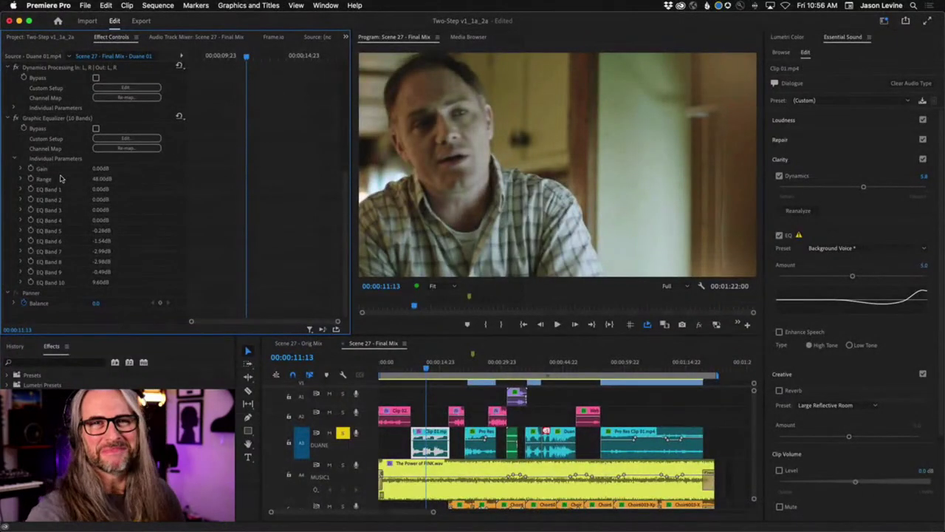
{"action": "left_click", "coordinate": [14, 158]}
{"action": "left_click", "coordinate": [137, 256]}
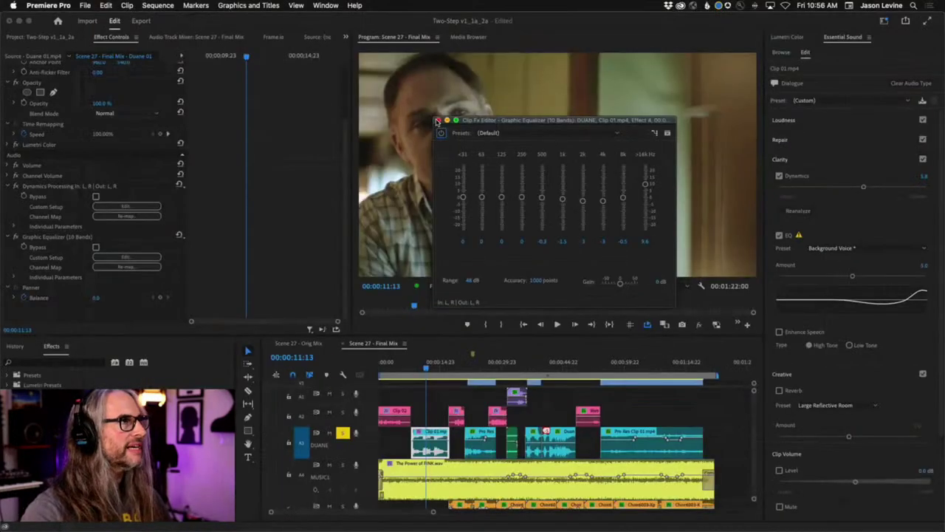
{"action": "left_click", "coordinate": [438, 120]}
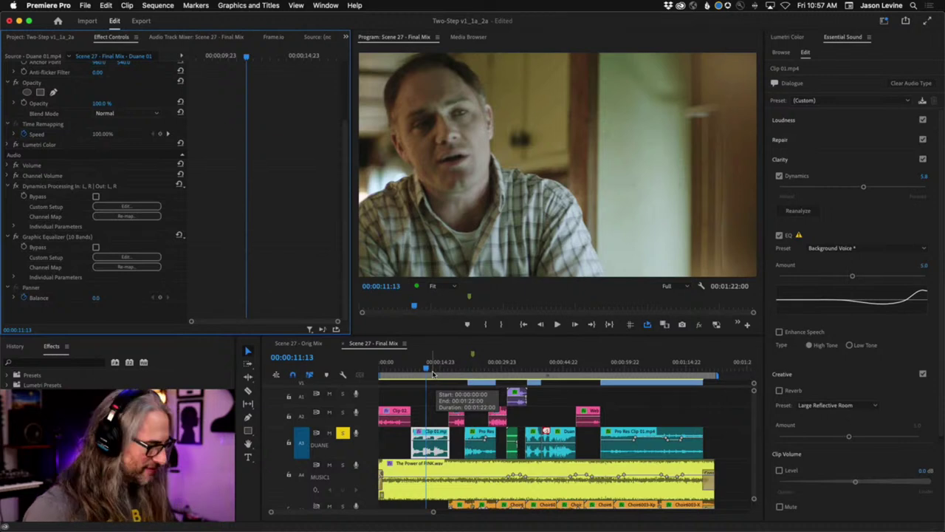
- Switch to Adobe Audition to look at the boxing scene multitrack session, and return to Premiere Pro
{"action": "key", "text": "super+Tab"}
{"action": "key", "text": "super+Tab"}
{"action": "key", "text": "super+Tab"}
{"action": "key", "text": "super+Tab"}
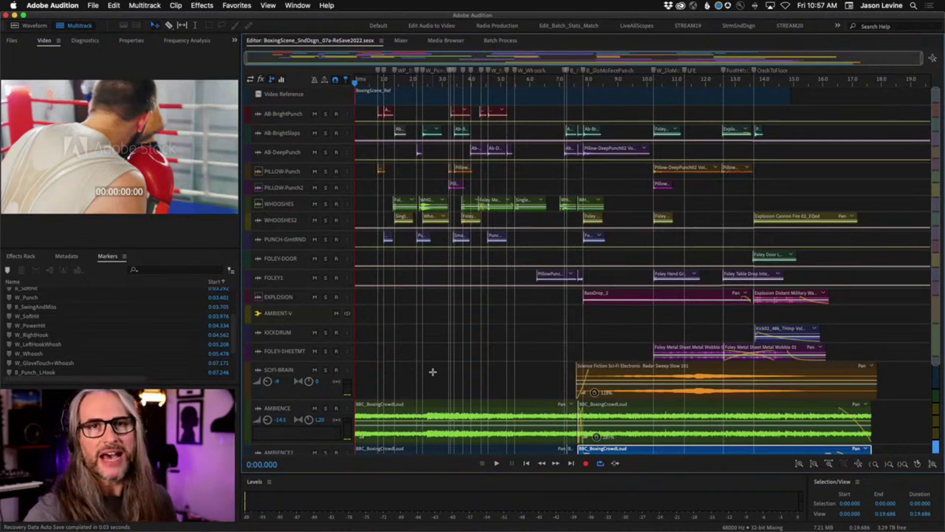
{"action": "key", "text": "super+Tab"}
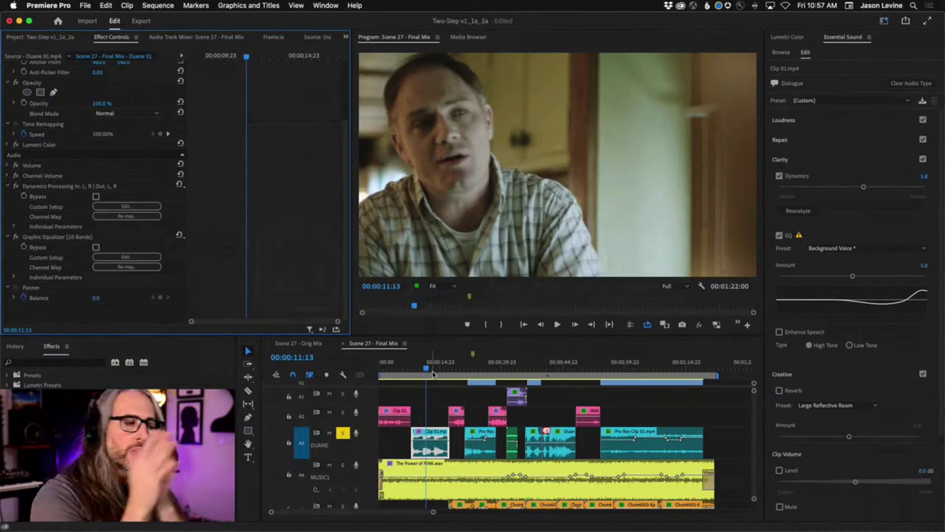
- Open the Edit in Adobe Audition settings for the whole Scene 27 - Final Mix sequence
{"action": "left_click", "coordinate": [382, 345]}
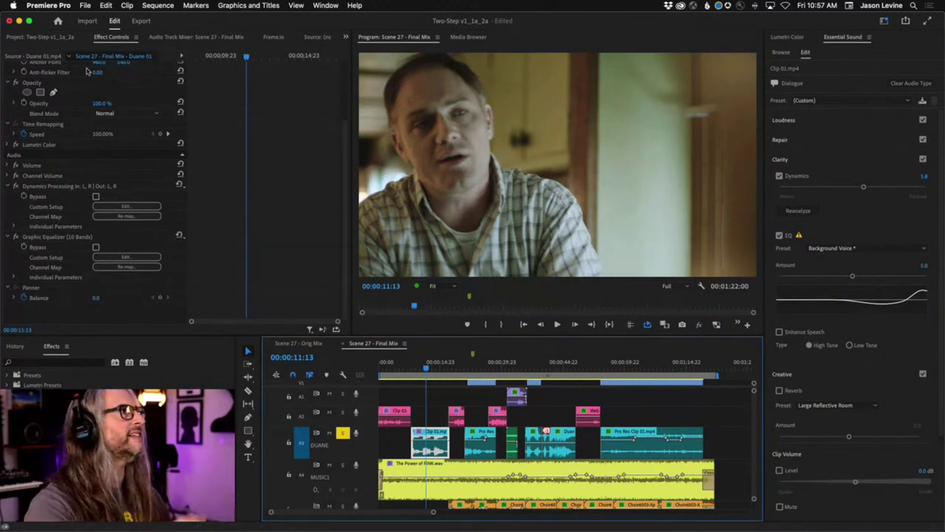
{"action": "left_click", "coordinate": [109, 4]}
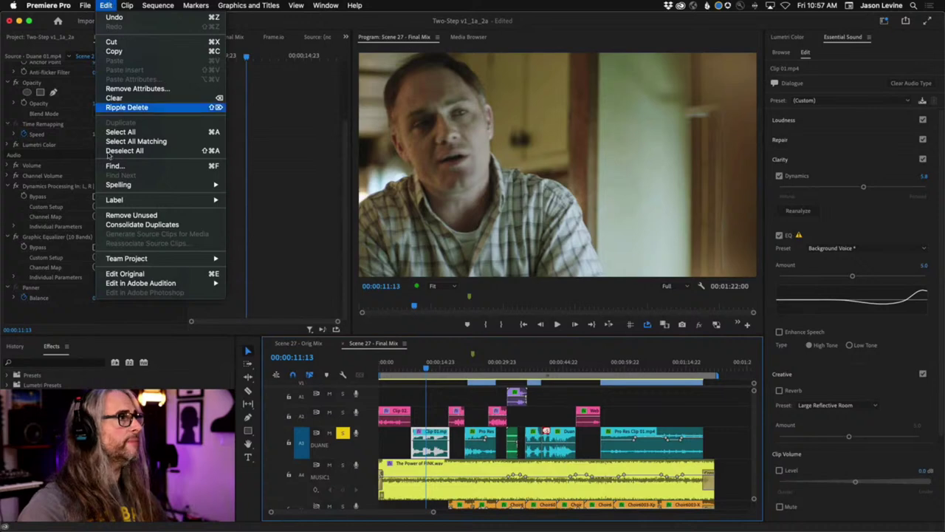
{"action": "mouse_move", "coordinate": [110, 284]}
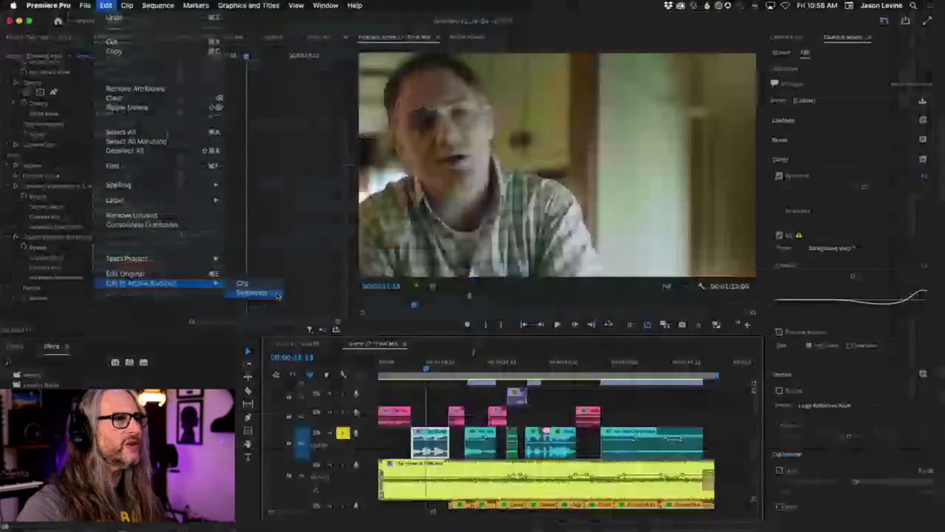
{"action": "left_click", "coordinate": [678, 308]}
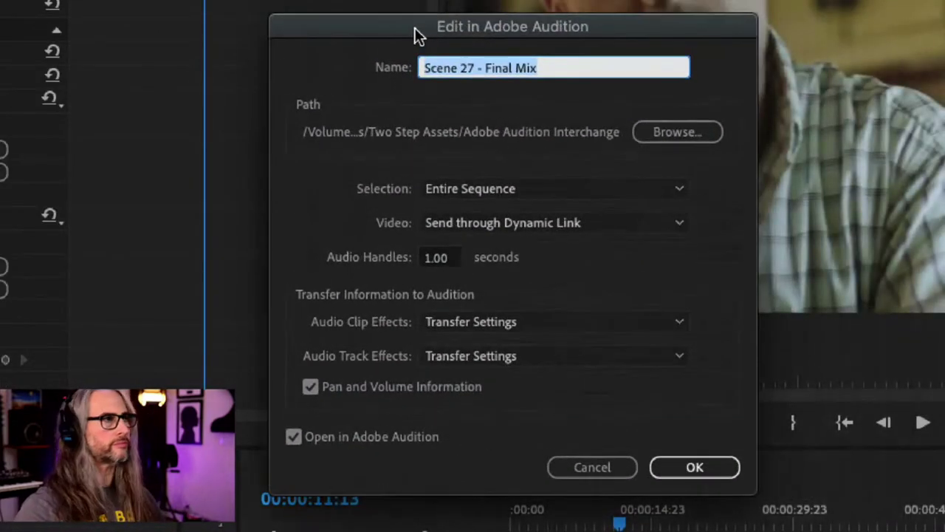
{"action": "left_click_drag", "start_coordinate": [414, 22], "coordinate": [415, 29]}
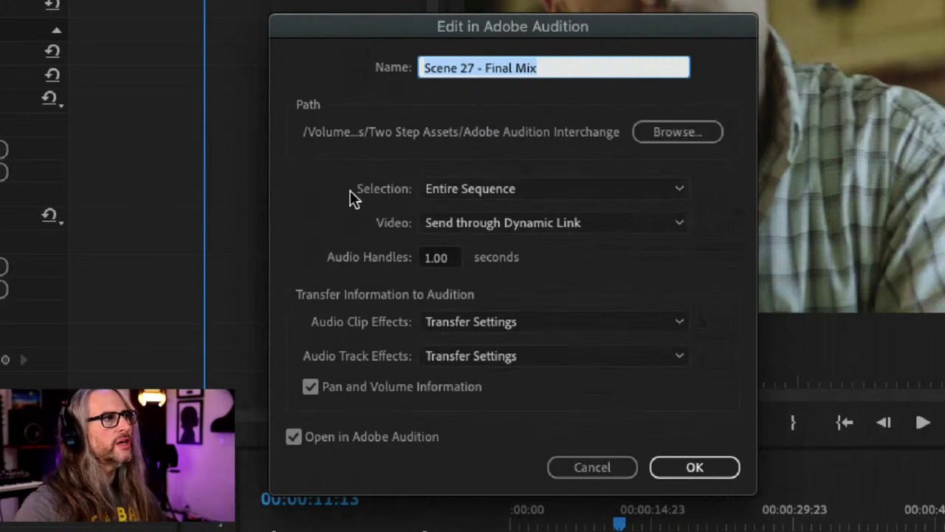
- Review the Selection and Video transfer options, keeping Entire Sequence and Send through Dynamic Link
{"action": "left_click", "coordinate": [559, 196]}
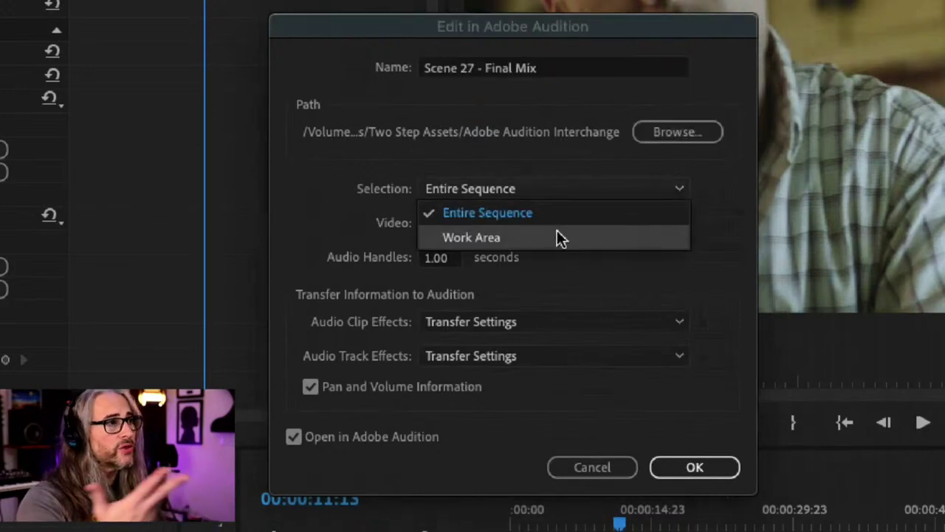
{"action": "left_click", "coordinate": [327, 188]}
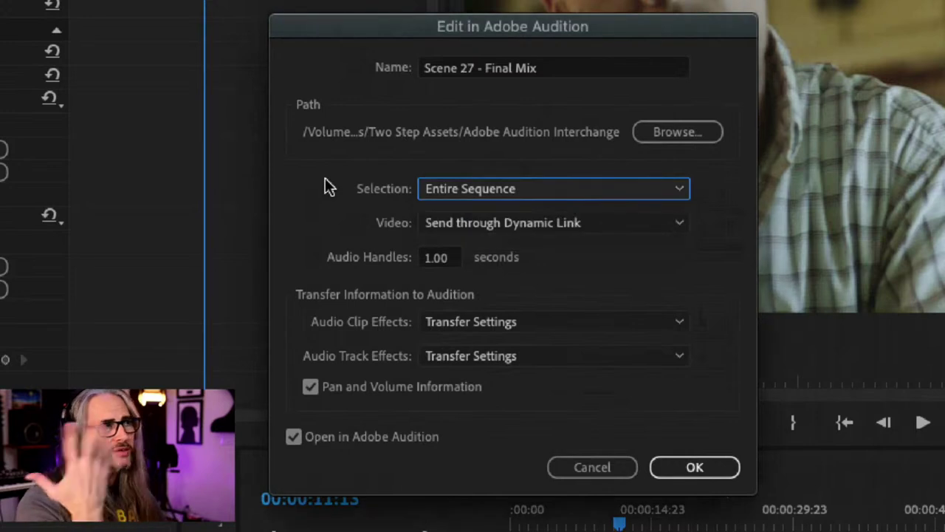
{"action": "left_click", "coordinate": [629, 233]}
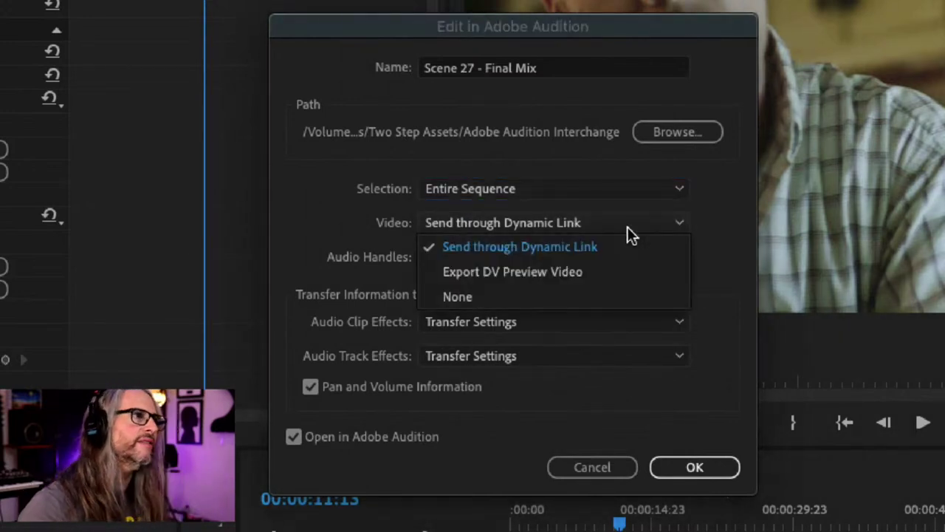
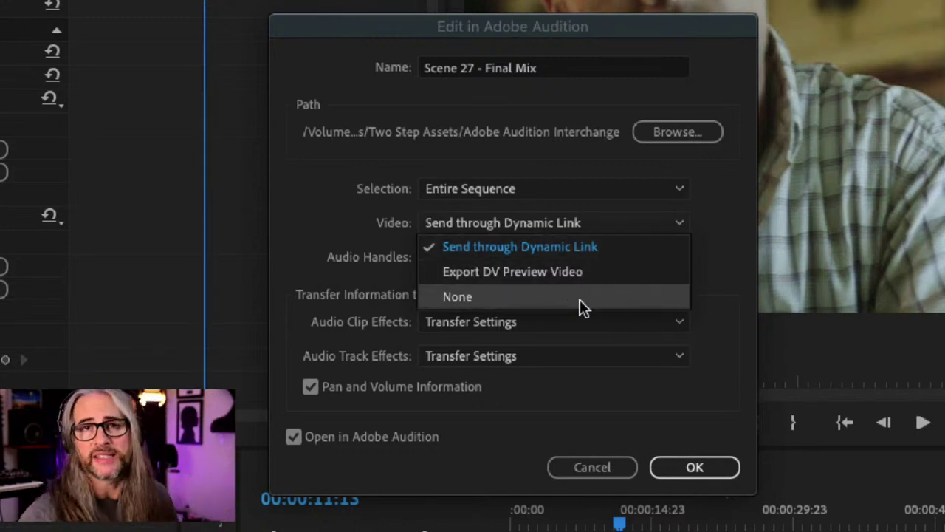
{"action": "left_click", "coordinate": [296, 198]}
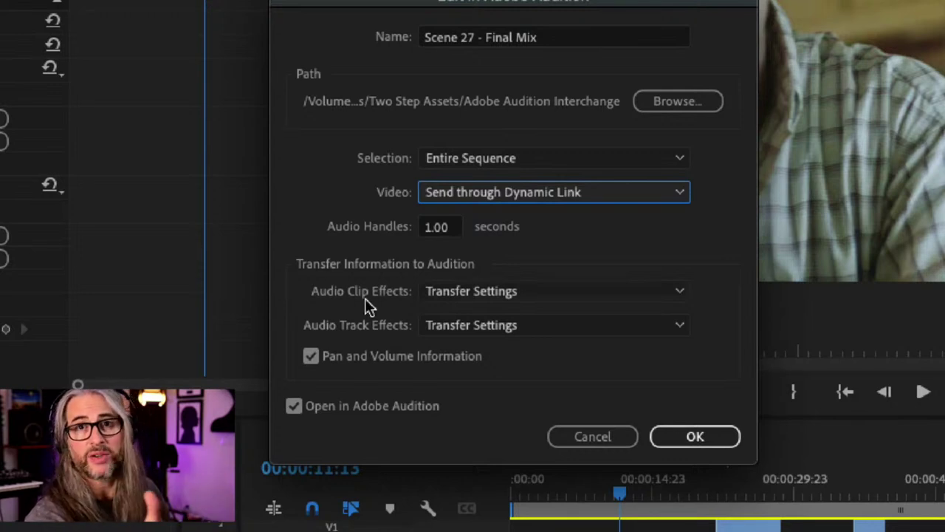
- Review the transfer options for audio clip and track effects, keeping Transfer Settings for both, and cancel the transfer
{"action": "left_click", "coordinate": [547, 295]}
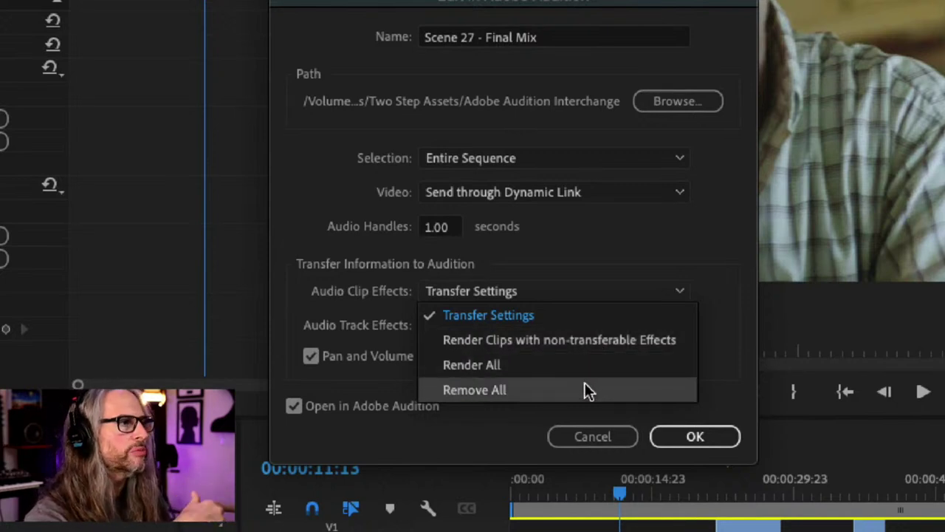
{"action": "left_click", "coordinate": [568, 234]}
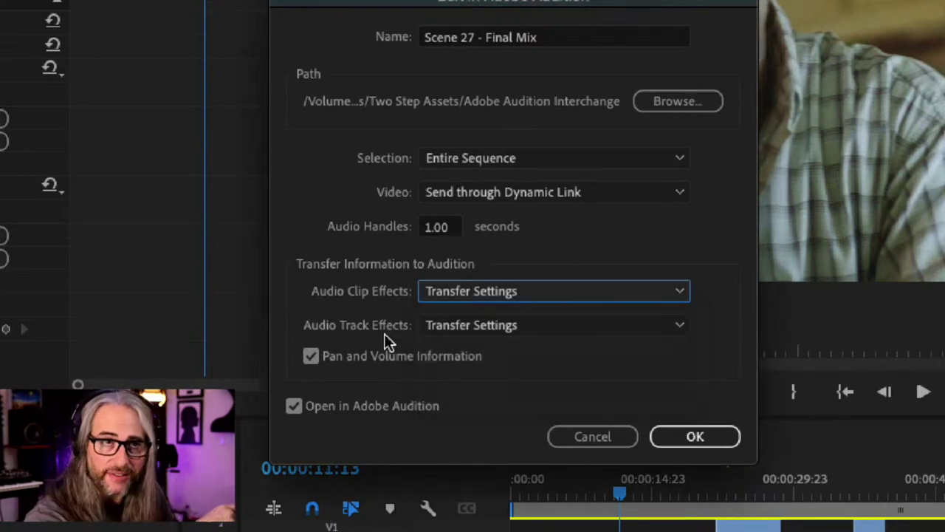
{"action": "left_click", "coordinate": [504, 326]}
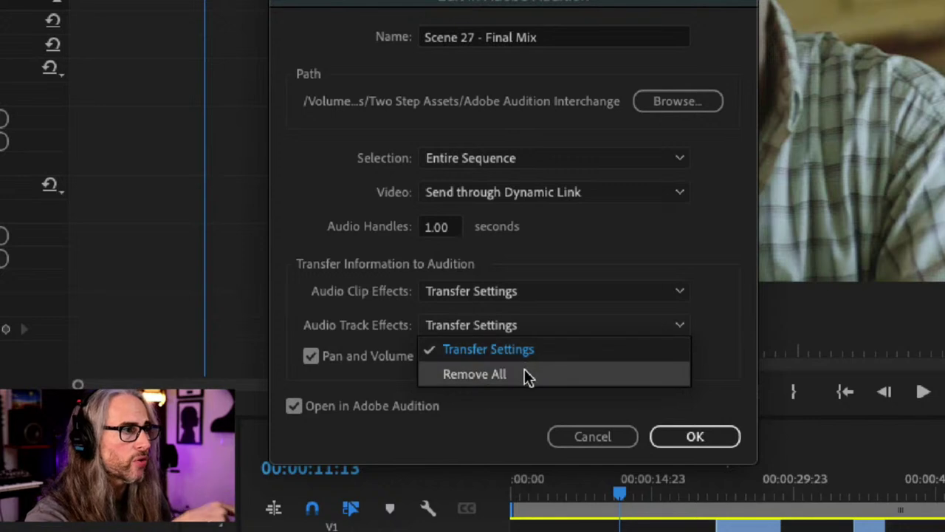
{"action": "left_click", "coordinate": [488, 349]}
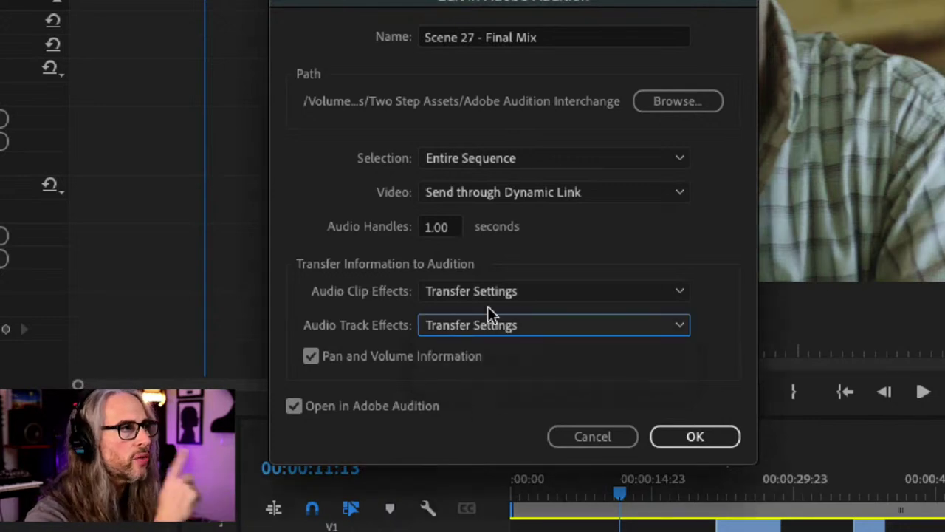
{"action": "left_click", "coordinate": [493, 290]}
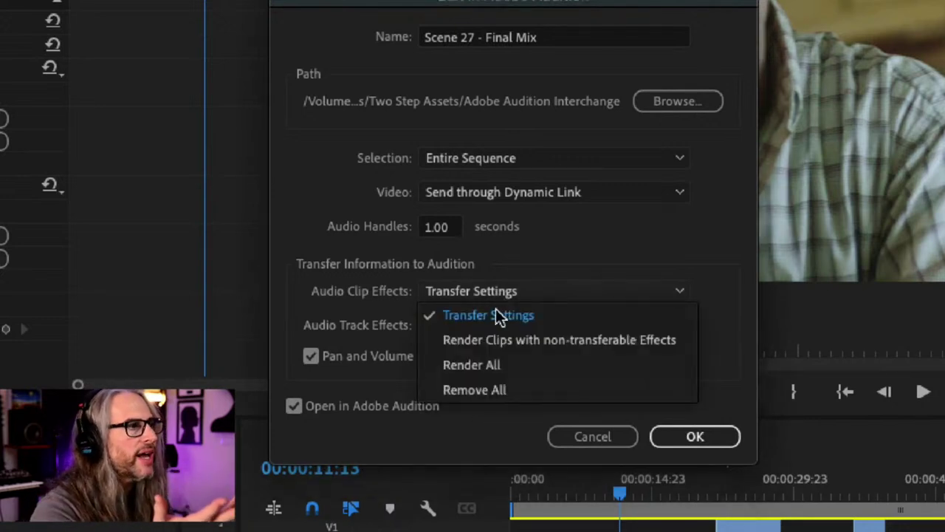
{"action": "left_click", "coordinate": [544, 289]}
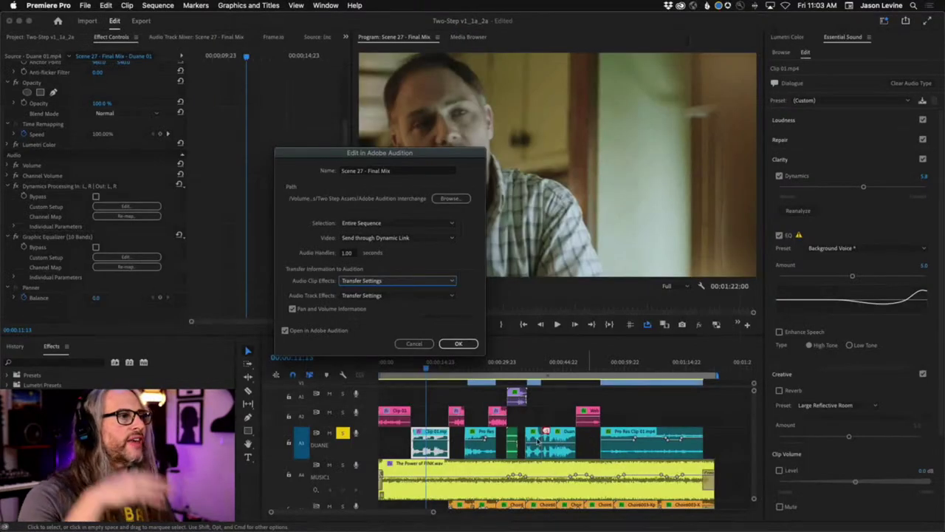
{"action": "left_click", "coordinate": [411, 345]}
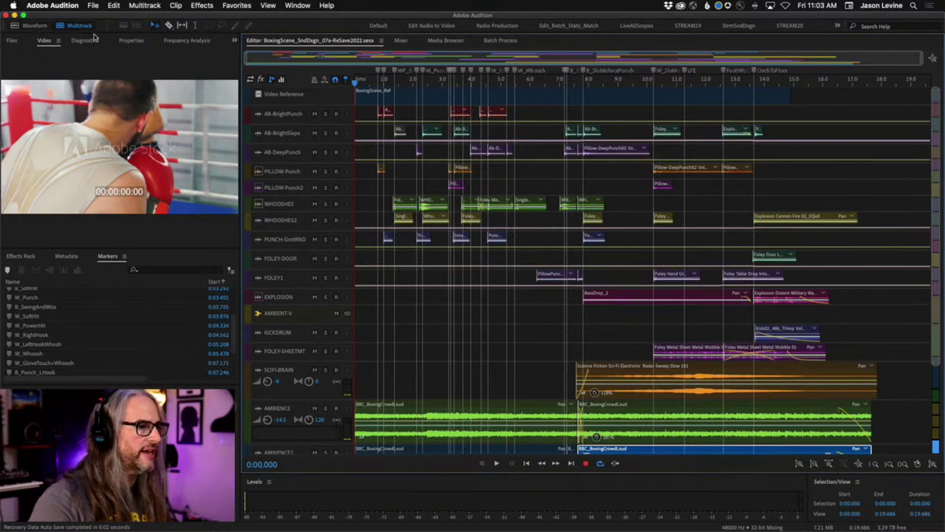
- In Adobe Audition, play the boxing scene multitrack session from the start and stop it after the video ends
{"action": "key", "text": "space"}
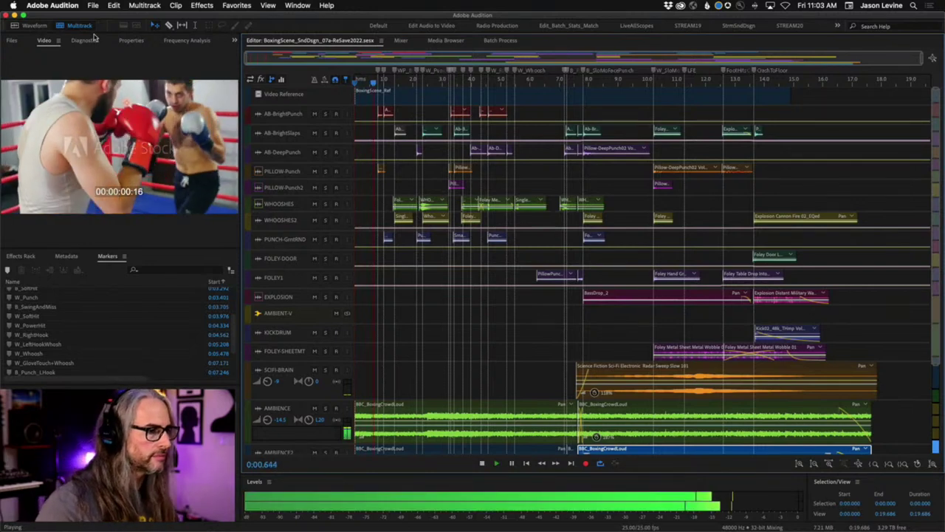
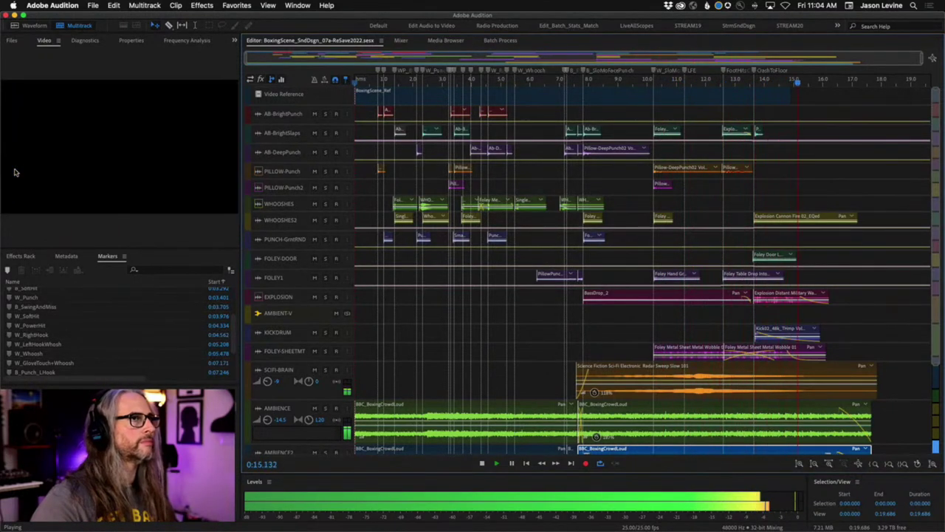
{"action": "key", "text": "space"}
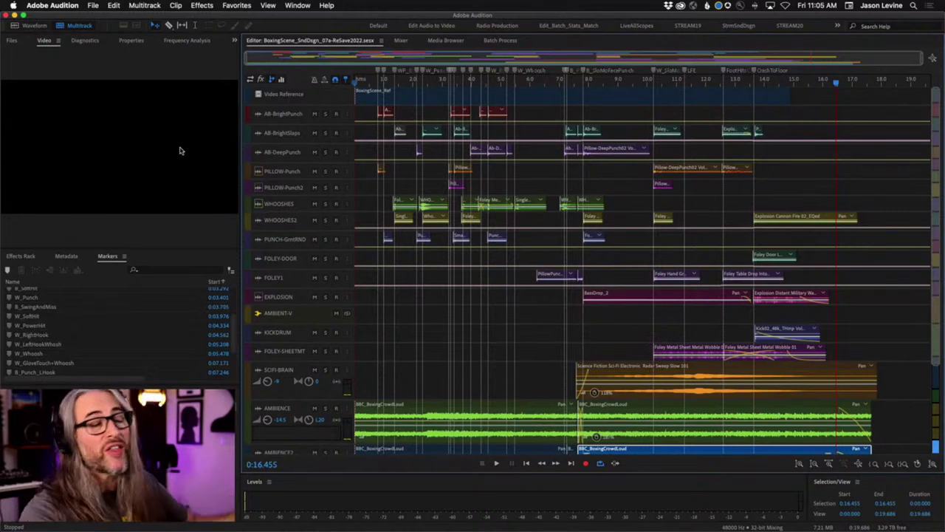
- Review the session's Export to Adobe Premiere Pro options, including track stems, bus stems and Mixdown session, and cancel the export
{"action": "left_click", "coordinate": [150, 6]}
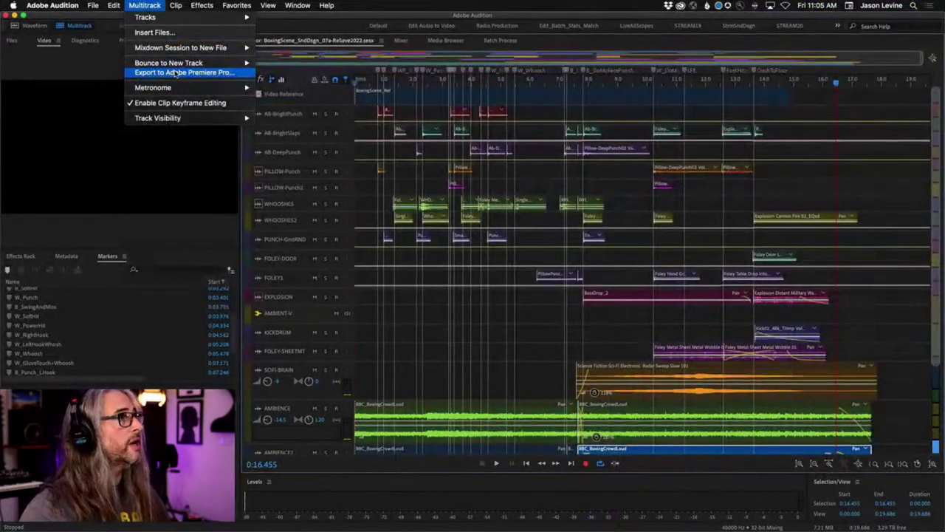
{"action": "left_click", "coordinate": [133, 83]}
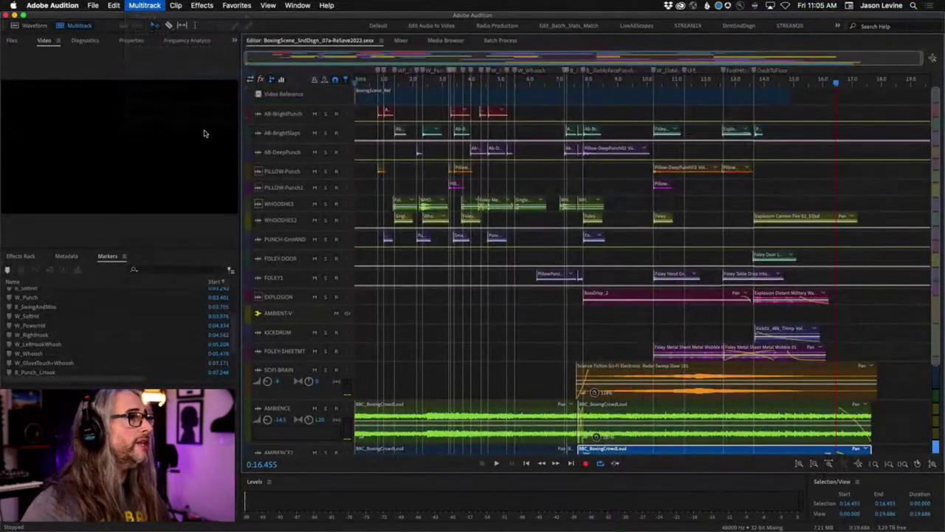
{"action": "left_click_drag", "start_coordinate": [510, 111], "coordinate": [520, 118]}
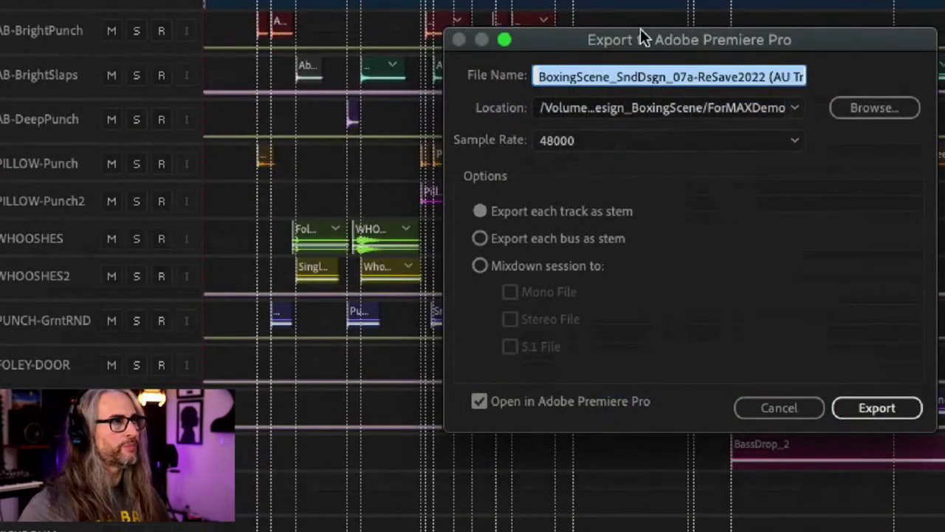
{"action": "left_click_drag", "start_coordinate": [649, 41], "coordinate": [402, 277]}
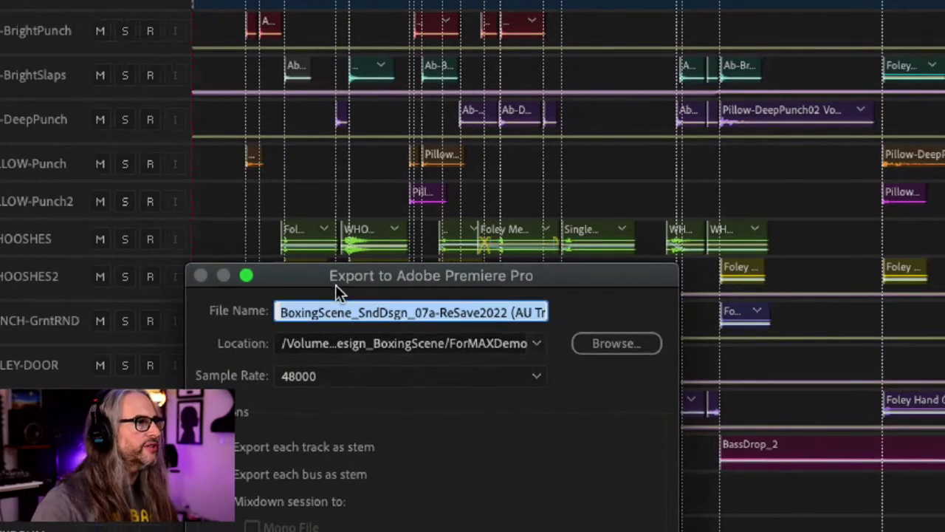
{"action": "left_click_drag", "start_coordinate": [335, 285], "coordinate": [437, 59]}
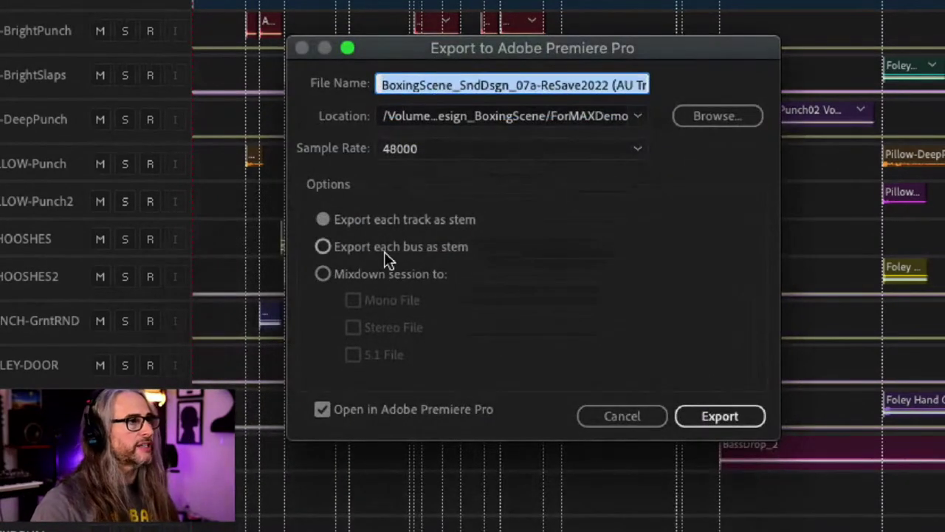
{"action": "left_click", "coordinate": [324, 276]}
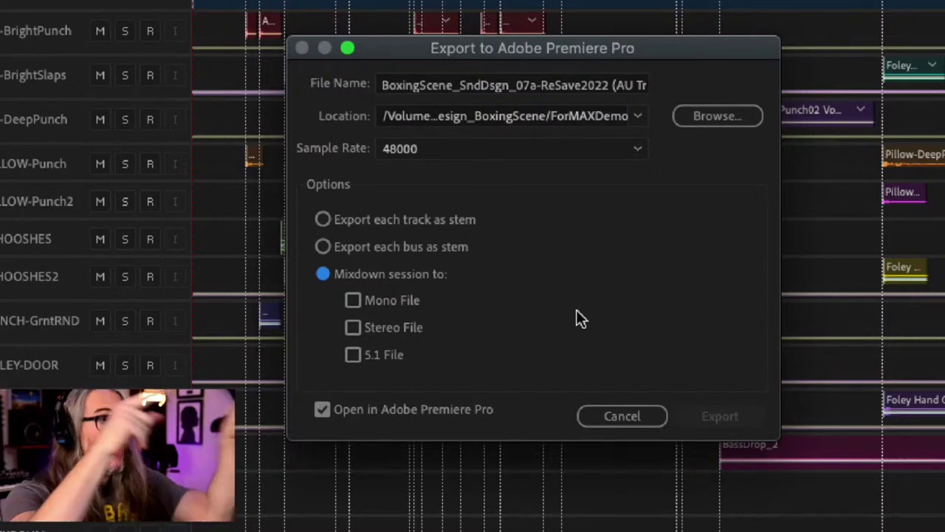
{"action": "left_click", "coordinate": [608, 407]}
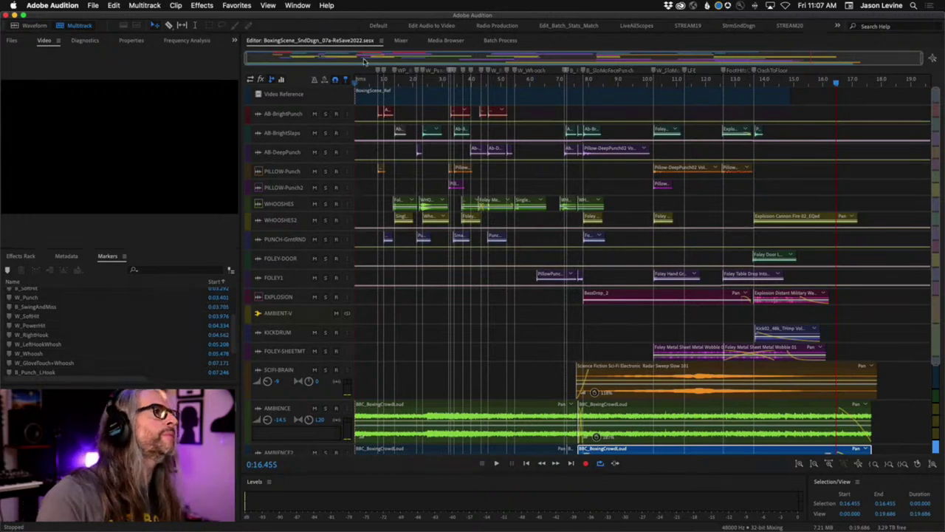
- Show the BoxingScene_SndDsgn_07a-ReSave2021.sesx session in the editor, with its track list at the top
{"action": "left_click", "coordinate": [381, 43]}
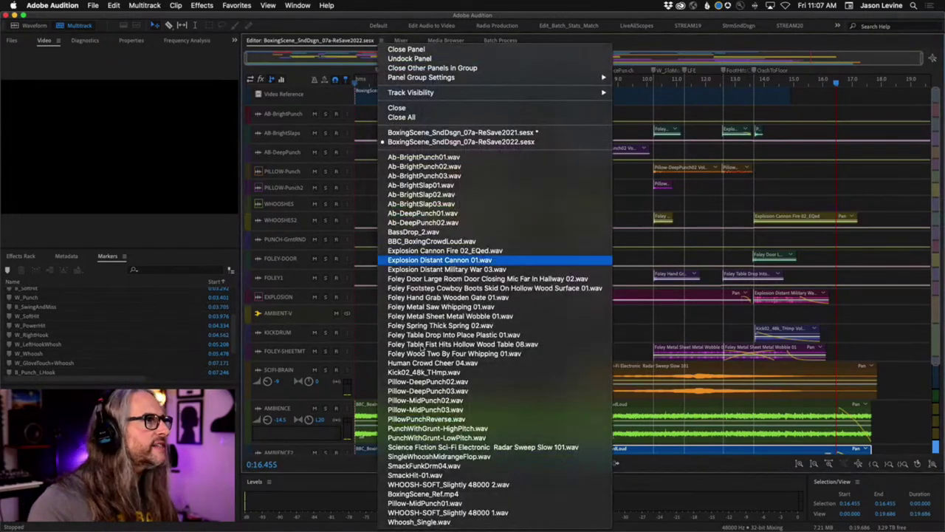
{"action": "left_click", "coordinate": [454, 132]}
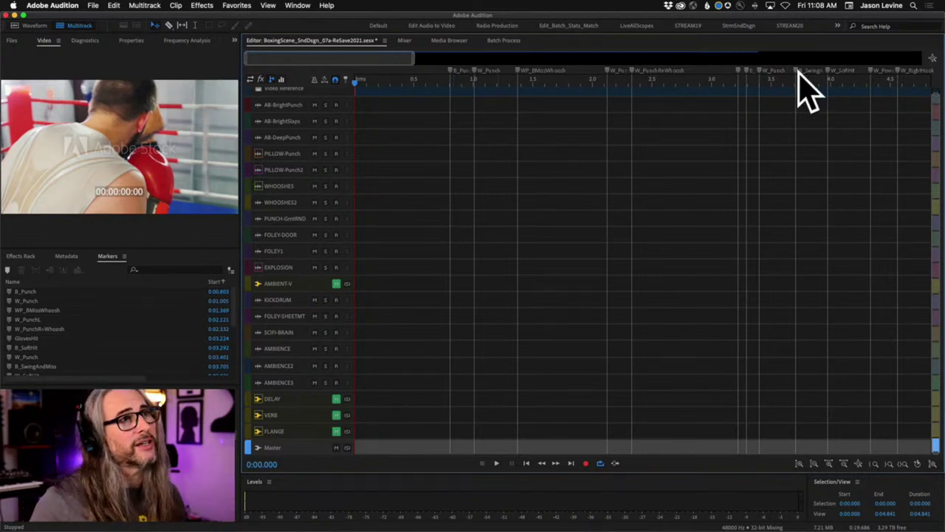
{"action": "scroll", "coordinate": [935, 84], "scroll_direction": "up", "scroll_amount": 1}
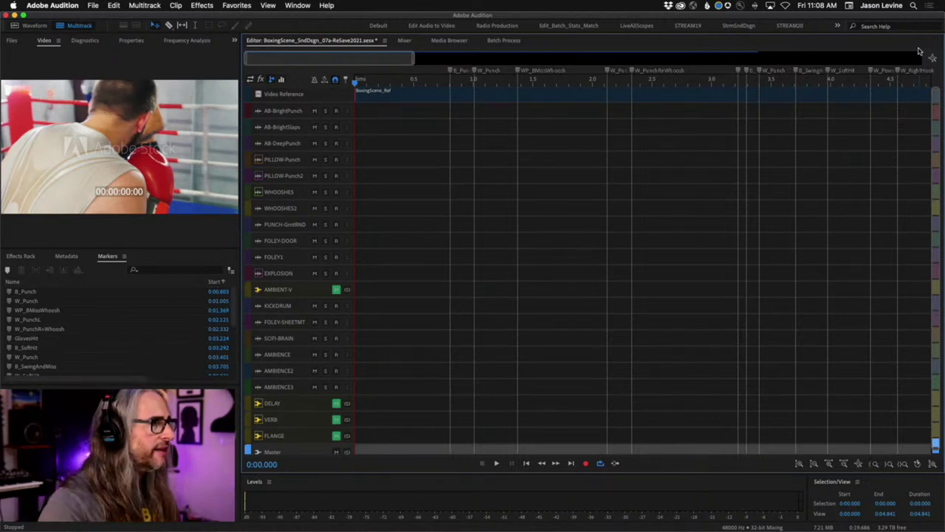
- Look over the session's audio files, return to the boxing video preview and widen it to about half again its width
{"action": "left_click", "coordinate": [10, 41]}
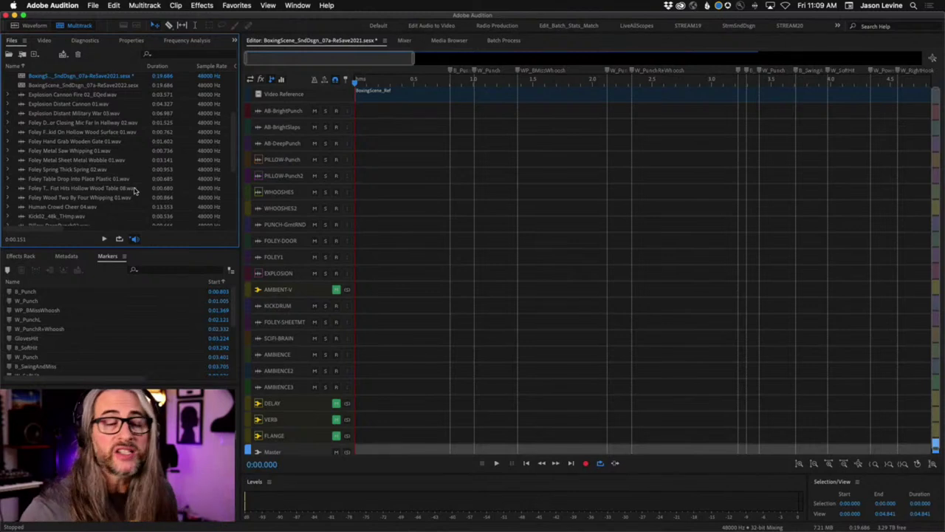
{"action": "left_click", "coordinate": [43, 41]}
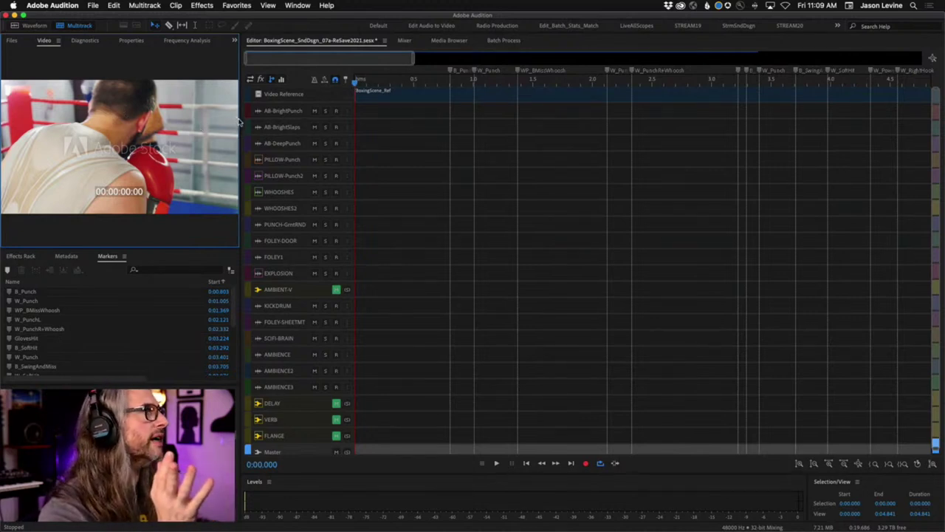
{"action": "left_click_drag", "start_coordinate": [239, 121], "coordinate": [376, 126]}
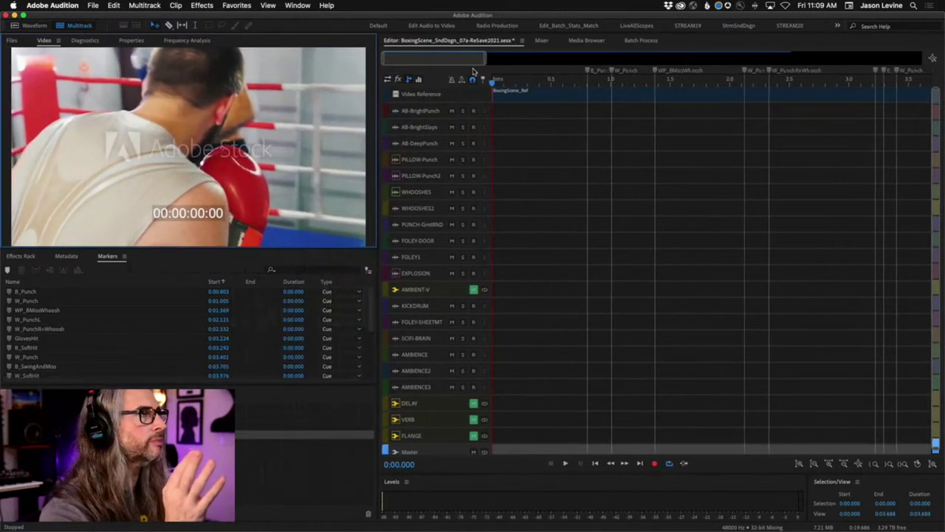
- Review the video preview's display options, including Scaling, Resolution, Mirror Full Screen and Timecode Overlay, and leave them unchanged
{"action": "right_click", "coordinate": [300, 112]}
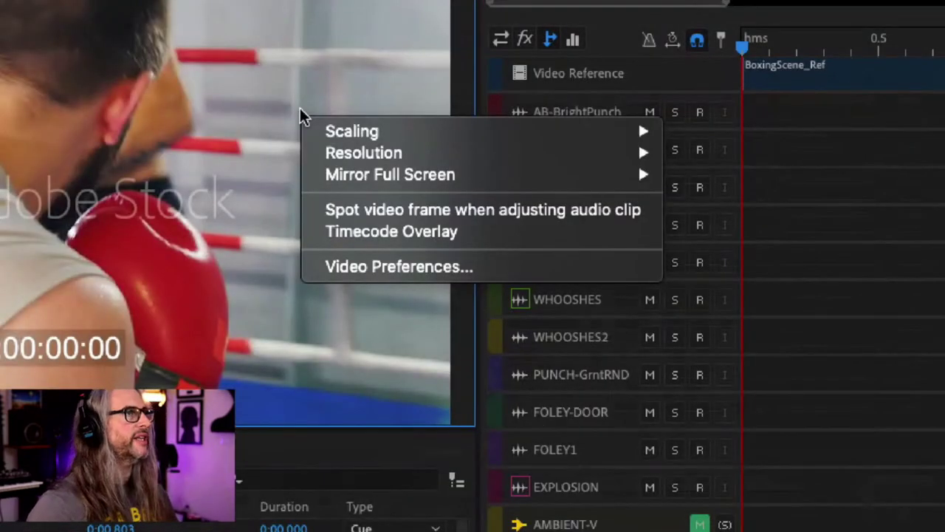
{"action": "mouse_move", "coordinate": [313, 119]}
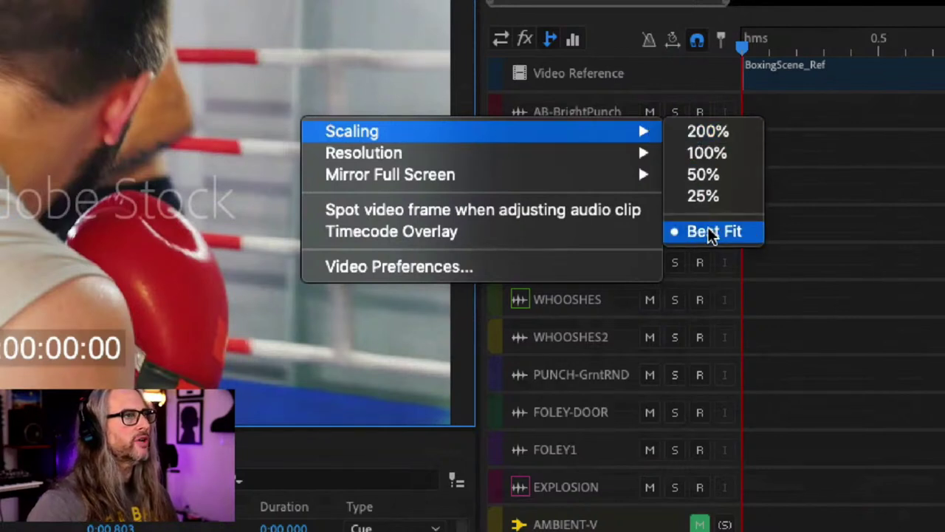
{"action": "mouse_move", "coordinate": [600, 161]}
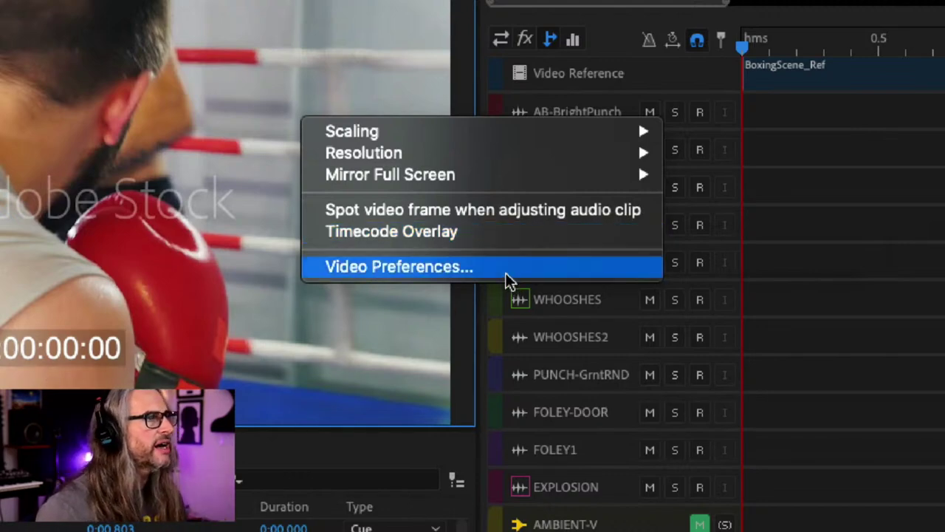
{"action": "left_click", "coordinate": [781, 25]}
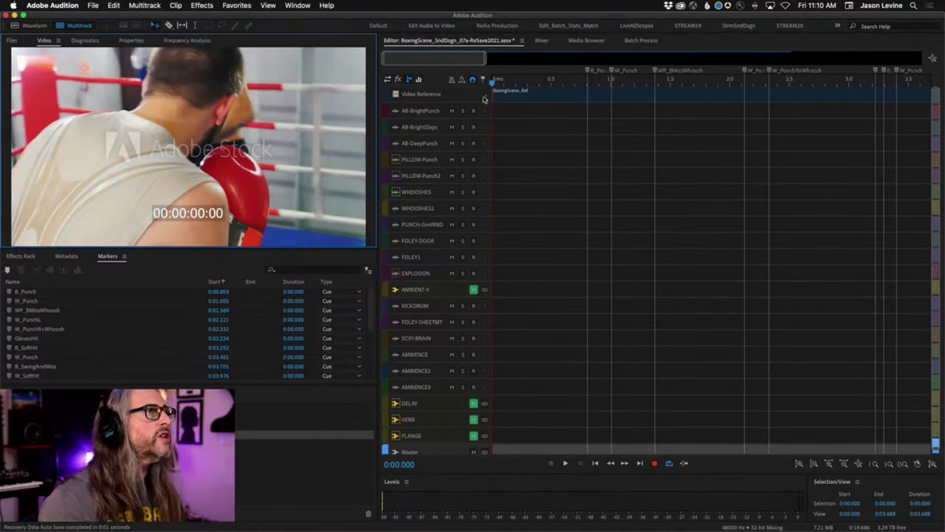
- Scrub the playhead from the session start to the B_Punch marker, at 0:00.802
{"action": "left_click_drag", "start_coordinate": [493, 83], "coordinate": [577, 87]}
{"action": "mouse_move", "coordinate": [588, 86]}
{"action": "left_mouse_down"}
{"action": "mouse_move", "coordinate": [576, 83]}
{"action": "mouse_move", "coordinate": [590, 85]}
{"action": "left_mouse_up"}
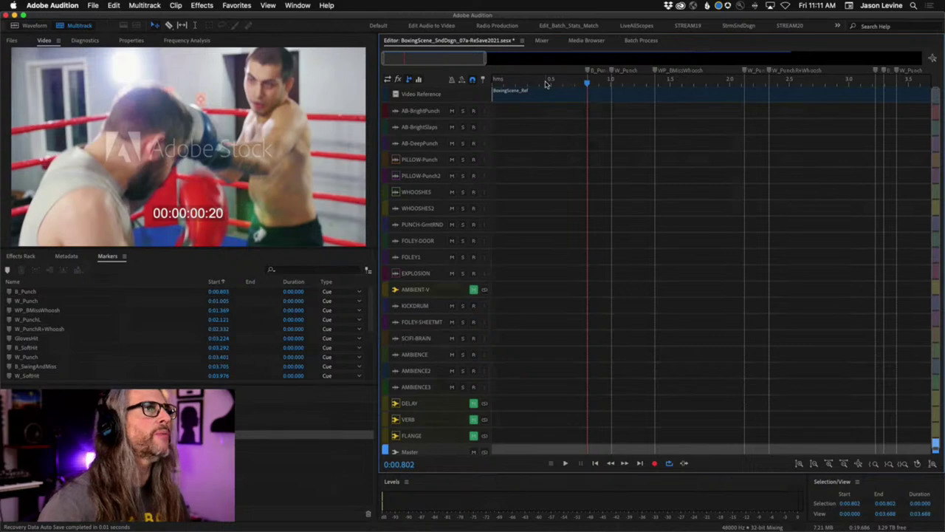
- Switch to Premiere Pro and scrub the Scene 27 - Final Mix playhead to 00:00:11:11 at frame-level zoom
{"action": "key", "text": "super+Tab"}
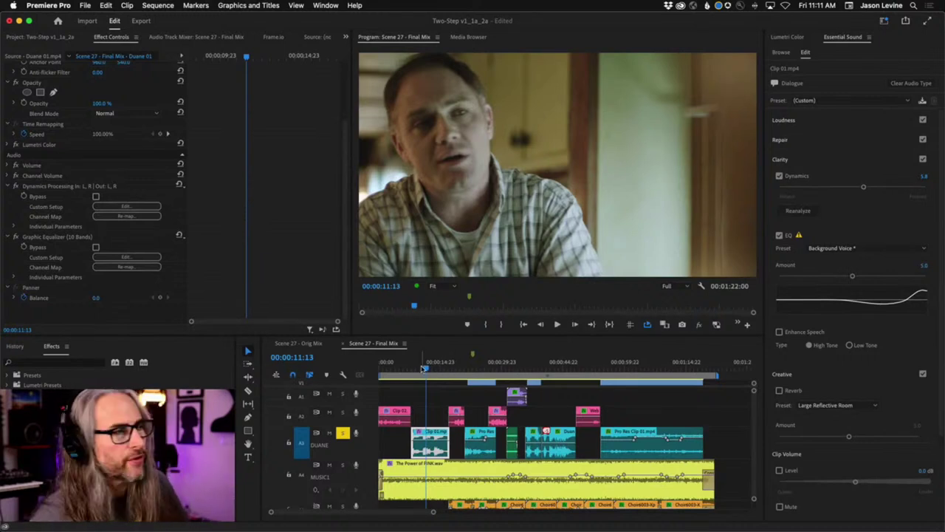
{"action": "key", "text": "="}
{"action": "key", "text": "="}
{"action": "key", "text": "="}
{"action": "key", "text": "="}
{"action": "key", "text": "="}
{"action": "key", "text": "="}
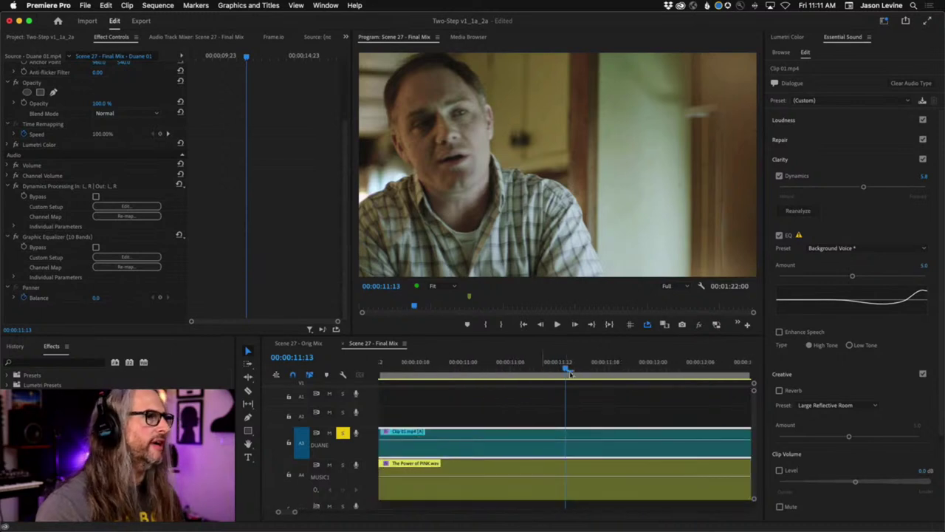
{"action": "left_click_drag", "start_coordinate": [566, 369], "coordinate": [539, 371]}
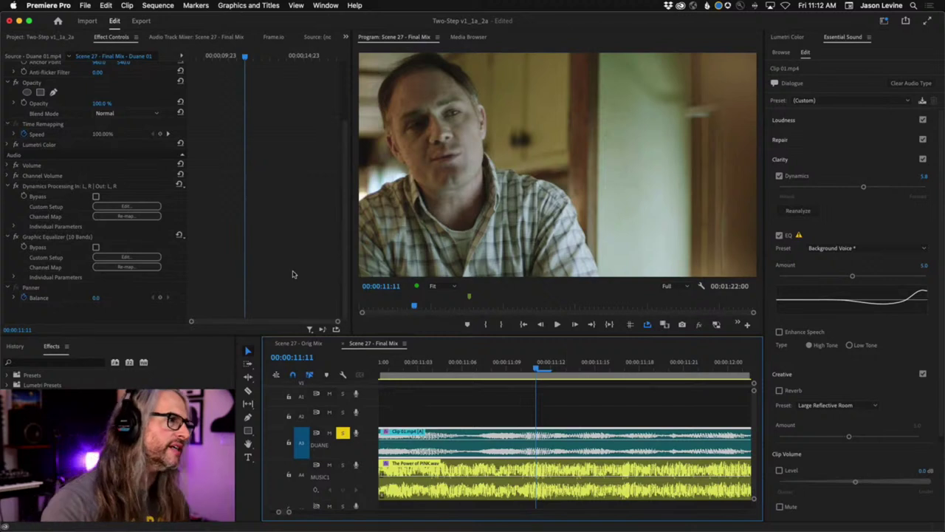
- Turn on Show Audio Time Units for the Scene 27 - Final Mix timeline
{"action": "left_click", "coordinate": [343, 375]}
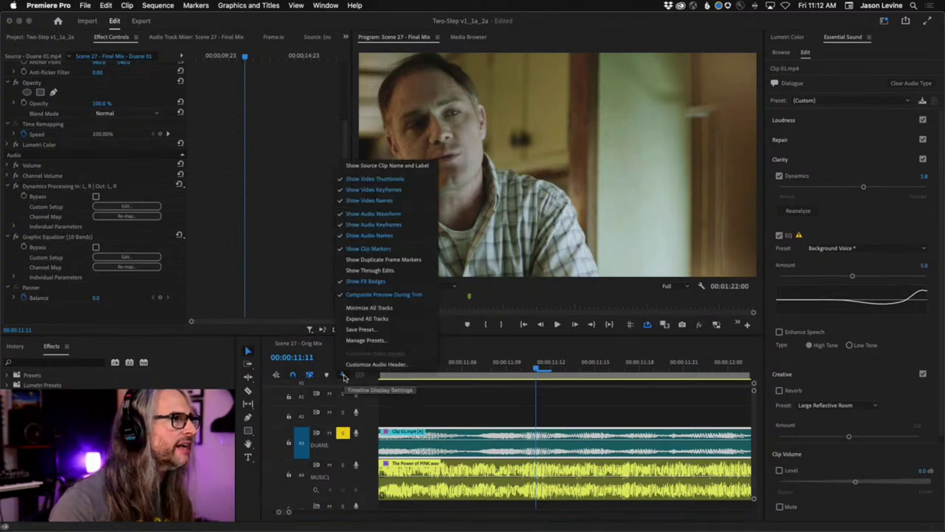
{"action": "key", "text": "Escape"}
{"action": "left_click", "coordinate": [403, 343]}
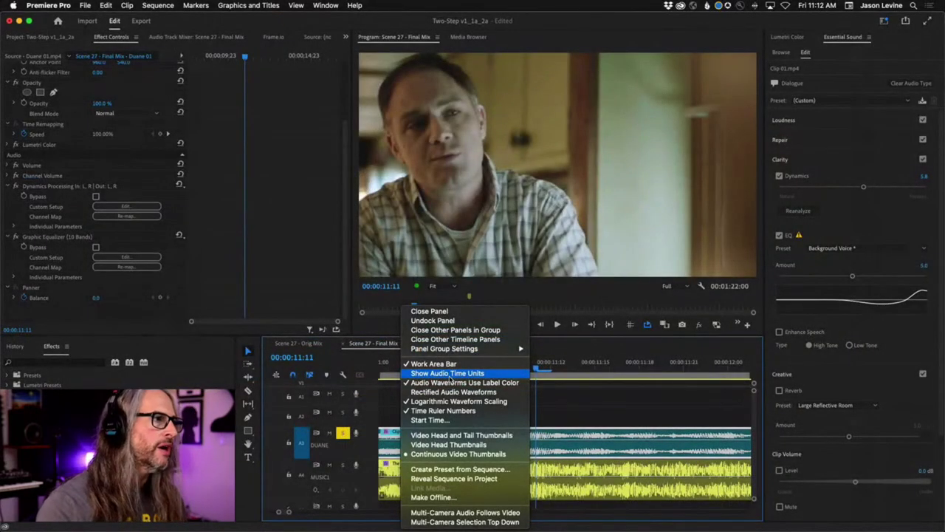
{"action": "left_click", "coordinate": [448, 374]}
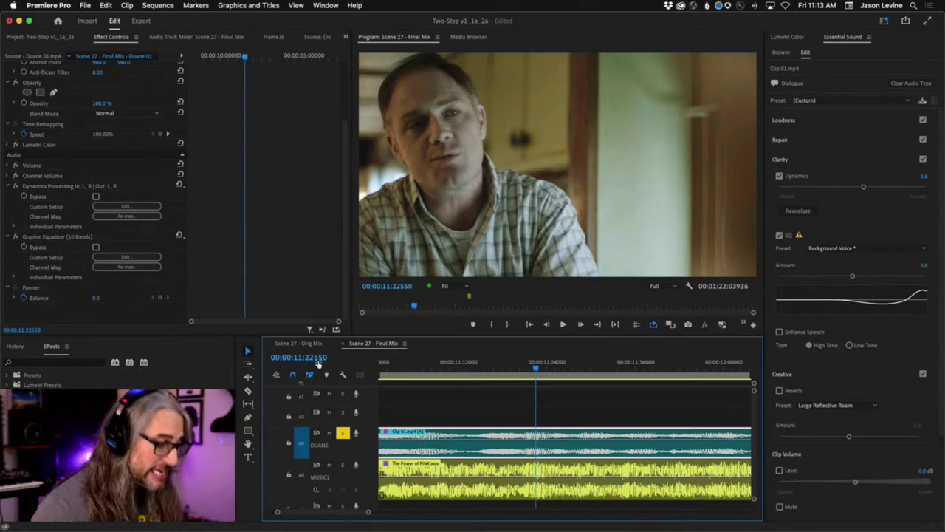
- Examine the Duane and Music1 waveforms around the playhead down to individual audio samples, and return to a wider view
{"action": "key", "text": "equal"}
{"action": "key", "text": "equal"}
{"action": "key", "text": "equal"}
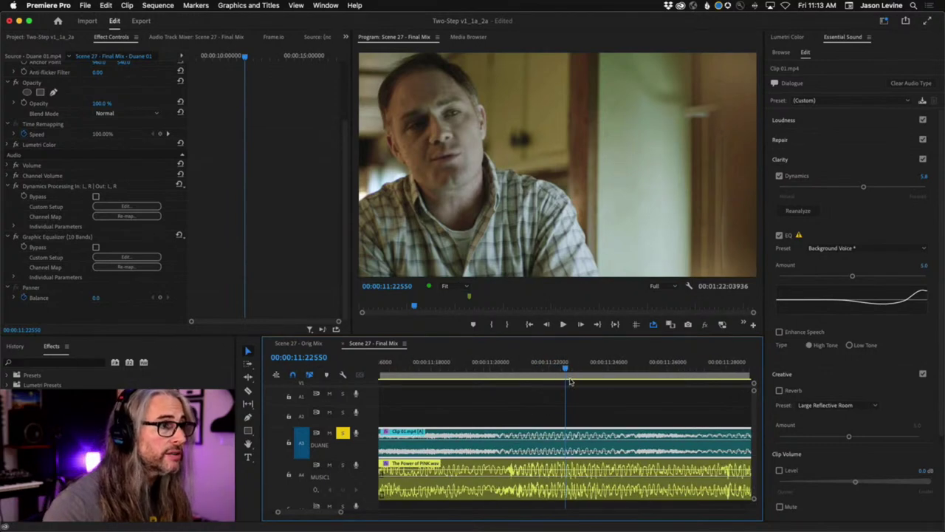
{"action": "key", "text": "equal"}
{"action": "key", "text": "equal"}
{"action": "key", "text": "equal"}
{"action": "key", "text": "equal"}
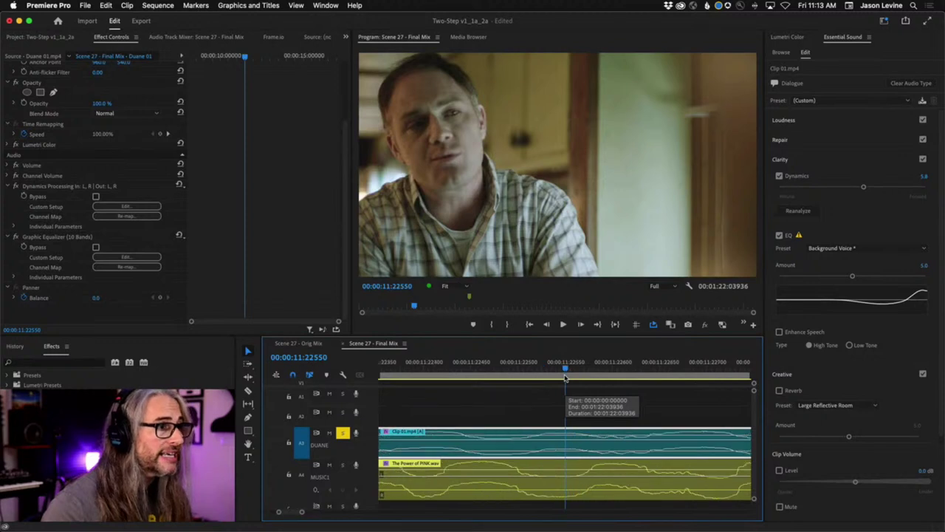
{"action": "key", "text": "equal"}
{"action": "key", "text": "equal"}
{"action": "key", "text": "equal"}
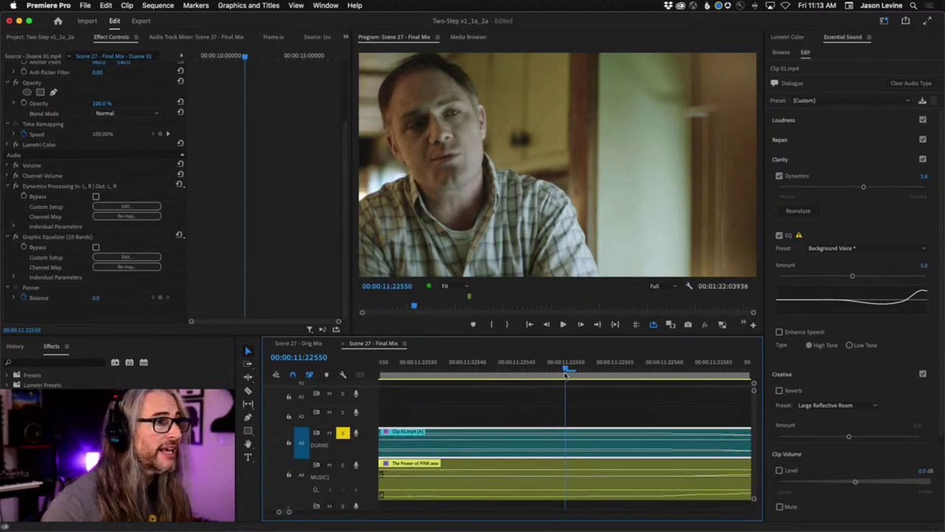
{"action": "key", "text": "minus"}
{"action": "key", "text": "minus"}
{"action": "key", "text": "minus"}
{"action": "key", "text": "minus"}
{"action": "key", "text": "minus"}
{"action": "key", "text": "minus"}
{"action": "key", "text": "minus"}
{"action": "key", "text": "minus"}
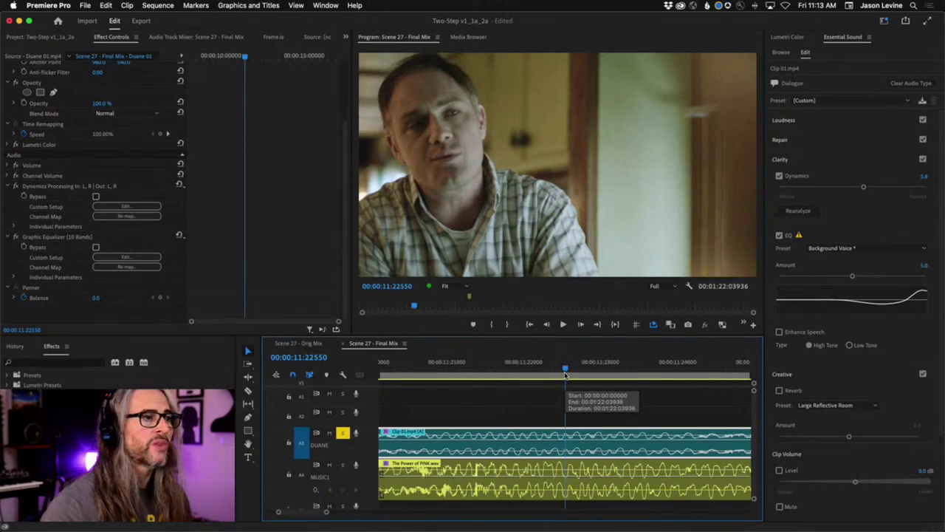
{"action": "key", "text": "minus"}
{"action": "key", "text": "minus"}
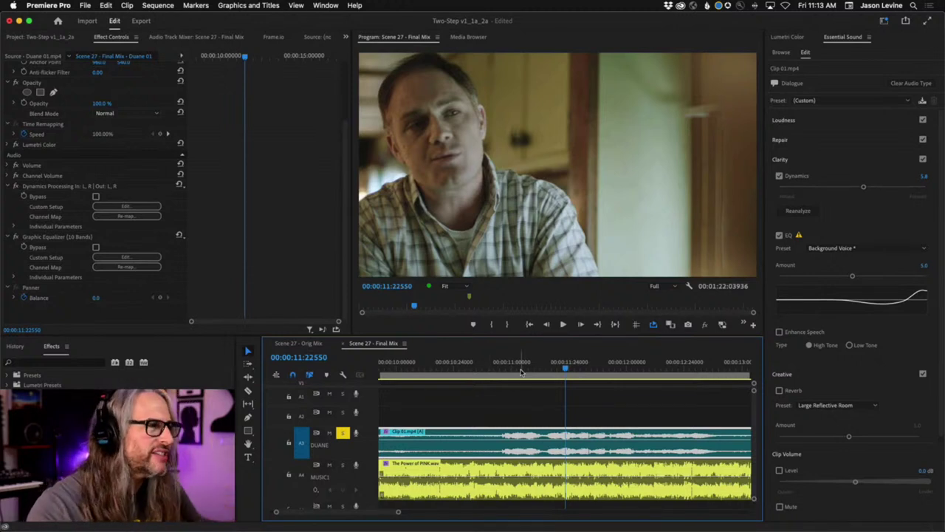
- Scrub the playhead at sample-level zoom to 00:00:11:22539
{"action": "key", "text": "="}
{"action": "key", "text": "="}
{"action": "key", "text": "="}
{"action": "key", "text": "="}
{"action": "key", "text": "="}
{"action": "key", "text": "="}
{"action": "key", "text": "="}
{"action": "key", "text": "="}
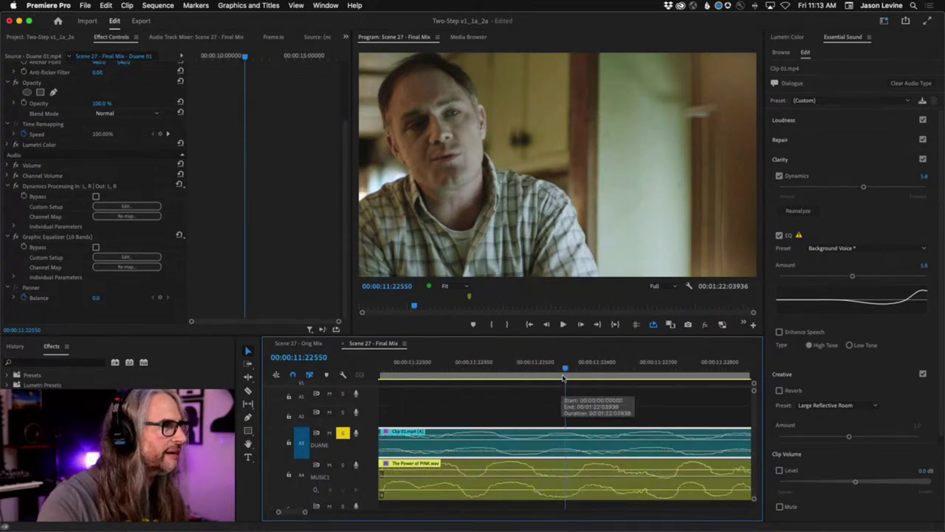
{"action": "key", "text": "="}
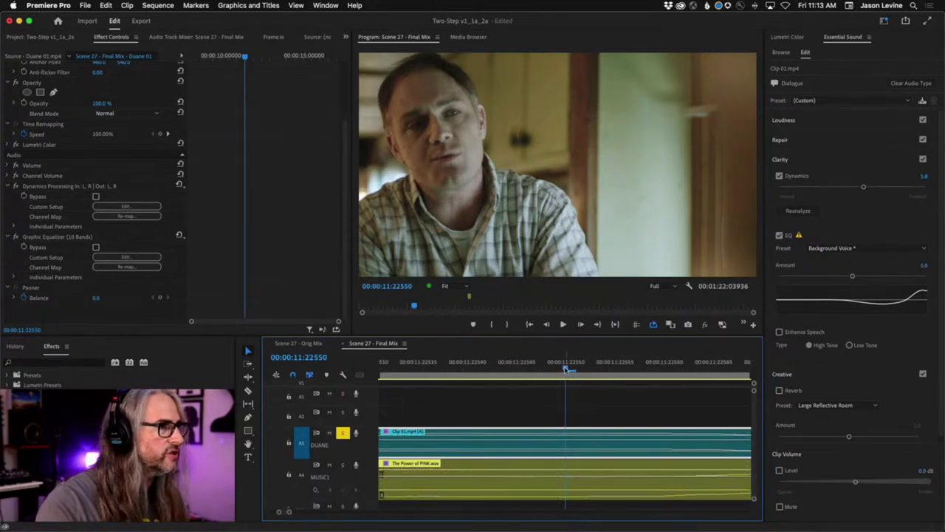
{"action": "left_click", "coordinate": [560, 370]}
{"action": "left_click_drag", "start_coordinate": [560, 369], "coordinate": [458, 369]}
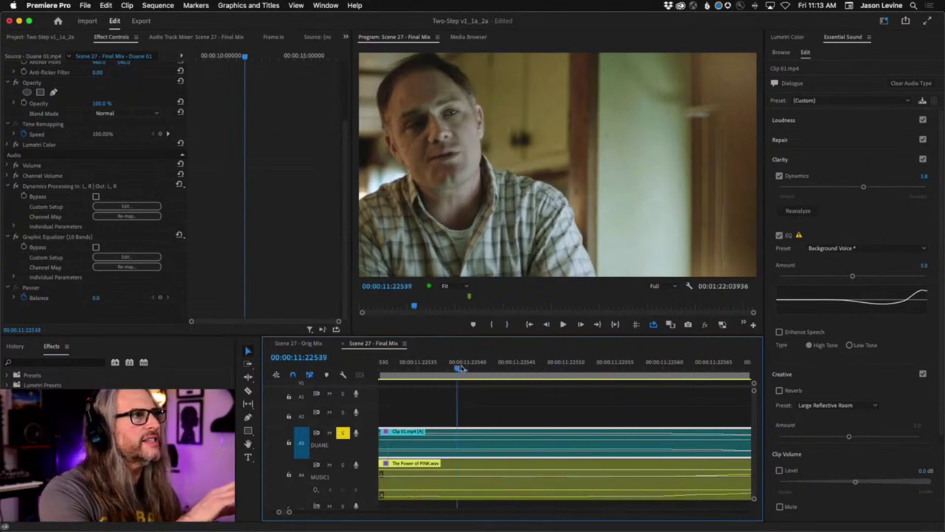
- Turn off Show Audio Time Units for the Scene 27 - Final Mix timeline at a wider clip-level view
{"action": "key", "text": "minus"}
{"action": "key", "text": "minus"}
{"action": "key", "text": "minus"}
{"action": "key", "text": "minus"}
{"action": "key", "text": "minus"}
{"action": "key", "text": "minus"}
{"action": "key", "text": "minus"}
{"action": "key", "text": "minus"}
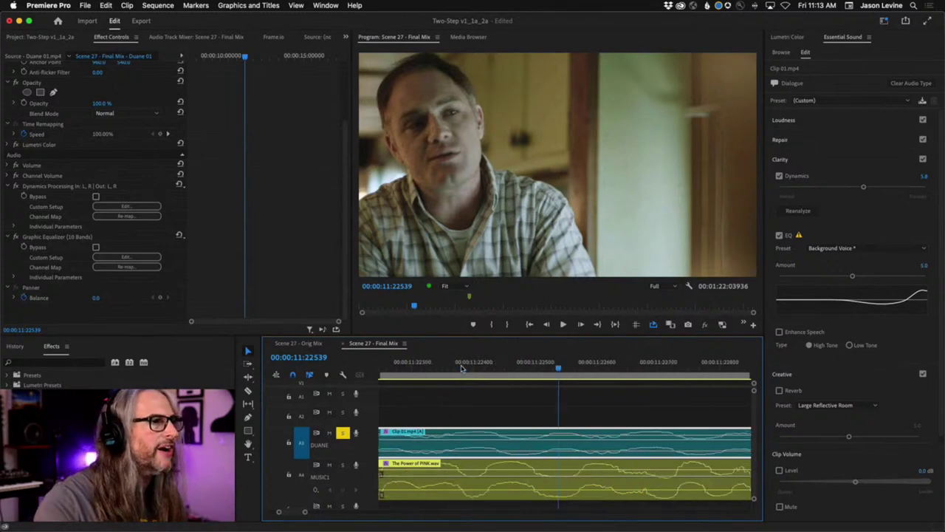
{"action": "key", "text": "minus"}
{"action": "key", "text": "minus"}
{"action": "key", "text": "minus"}
{"action": "key", "text": "minus"}
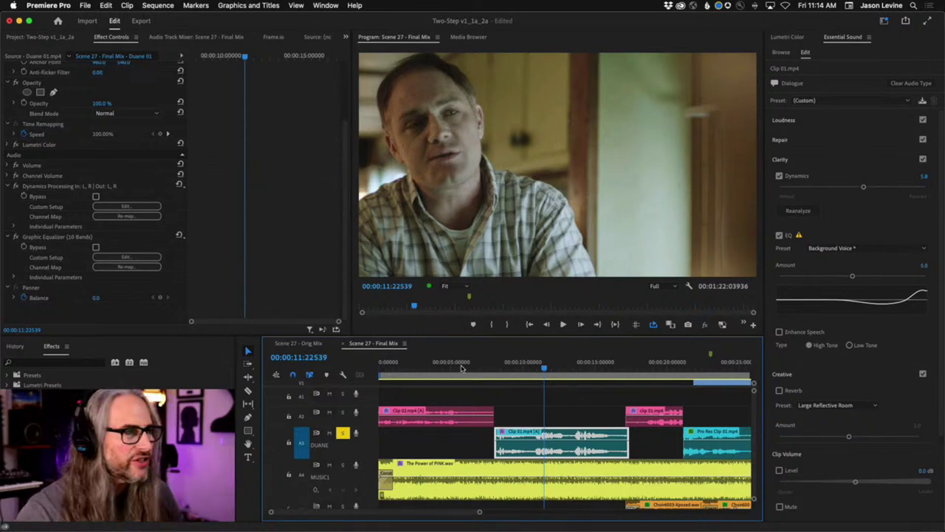
{"action": "left_click", "coordinate": [405, 344]}
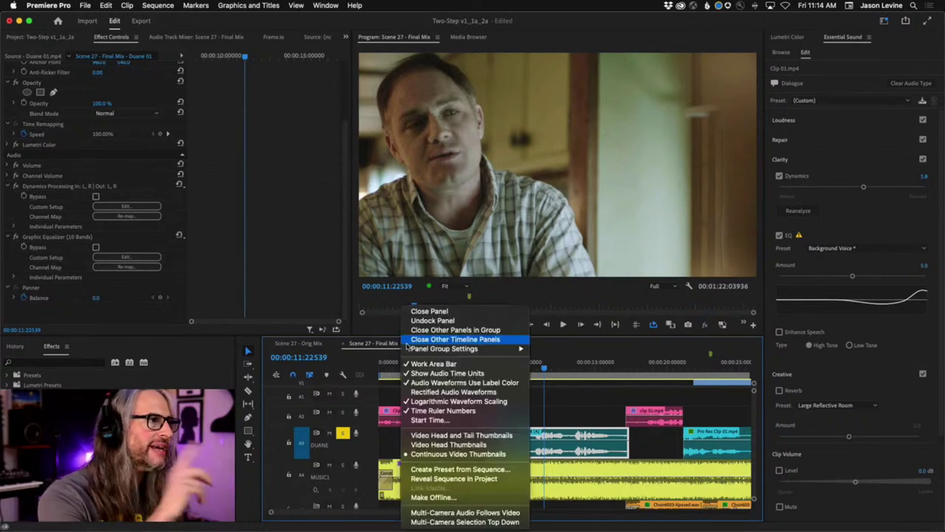
{"action": "left_click", "coordinate": [435, 375]}
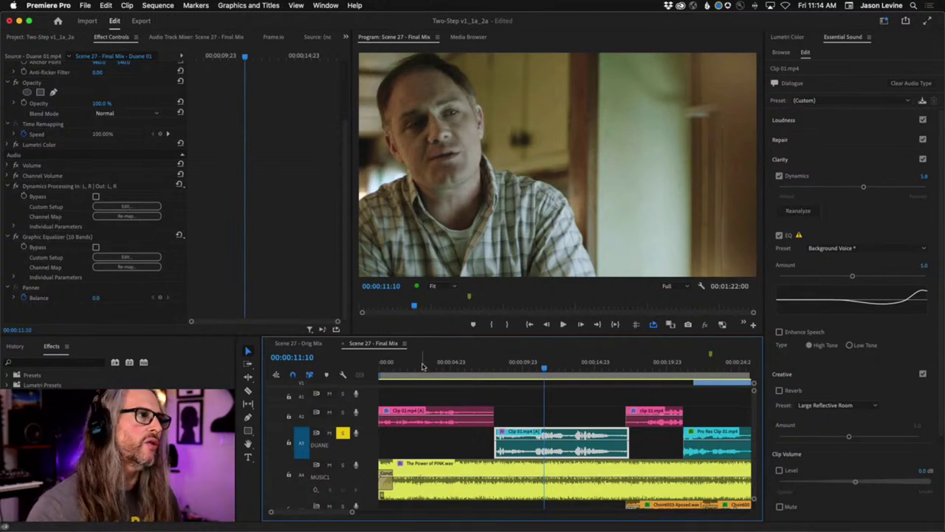
{"action": "left_click", "coordinate": [404, 344]}
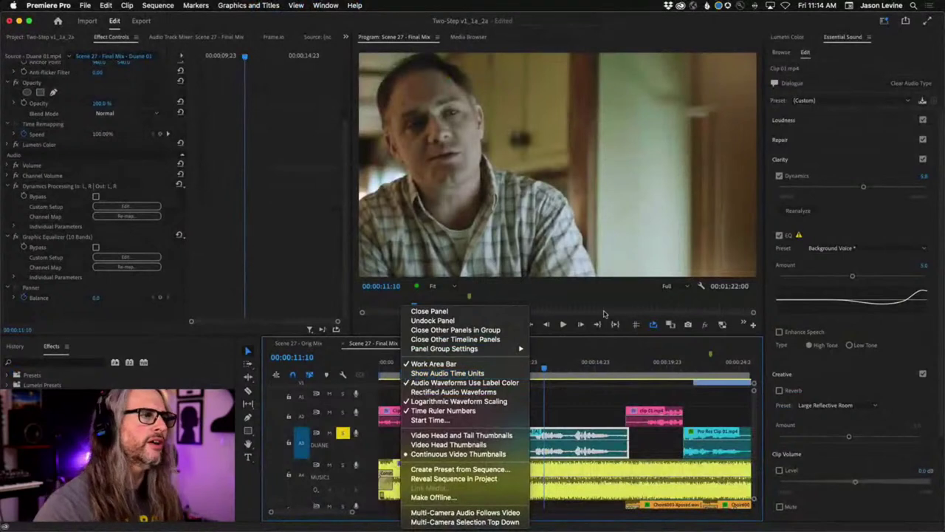
{"action": "left_click", "coordinate": [575, 349]}
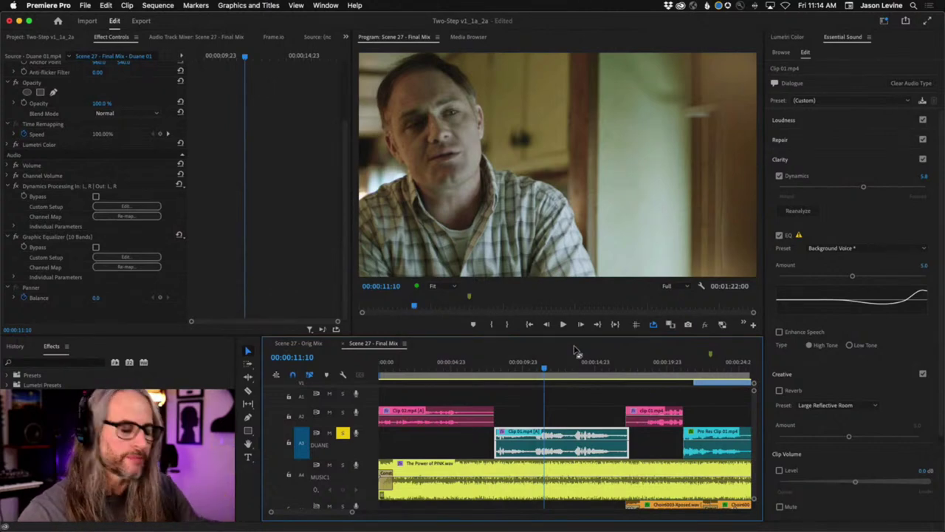
- Switch to Adobe Audition and set the boxing session's time display to SMPTE 23.976 fps
{"action": "key", "text": "super+Tab"}
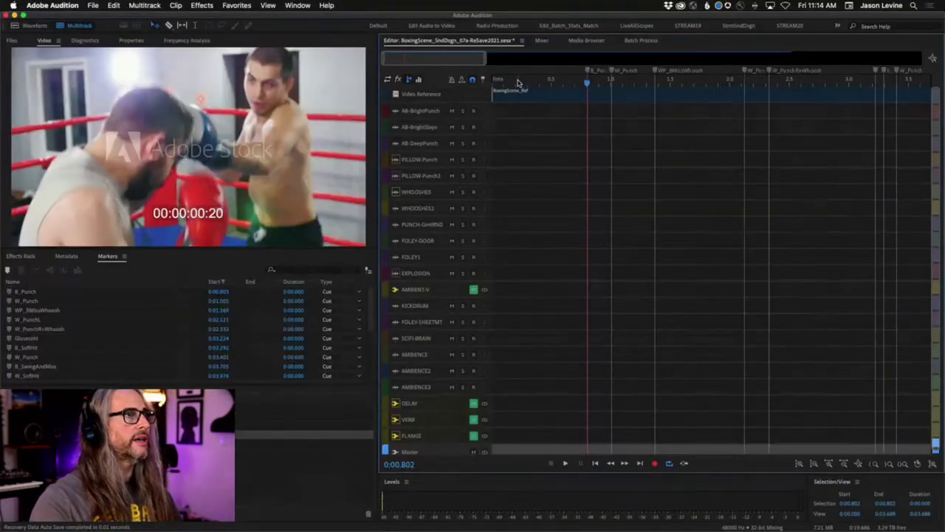
{"action": "right_click", "coordinate": [518, 81]}
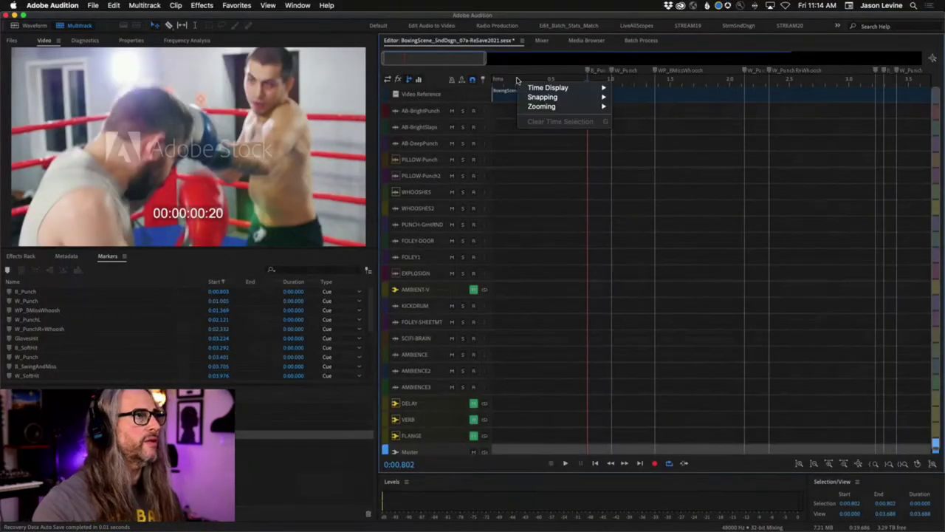
{"action": "mouse_move", "coordinate": [529, 89]}
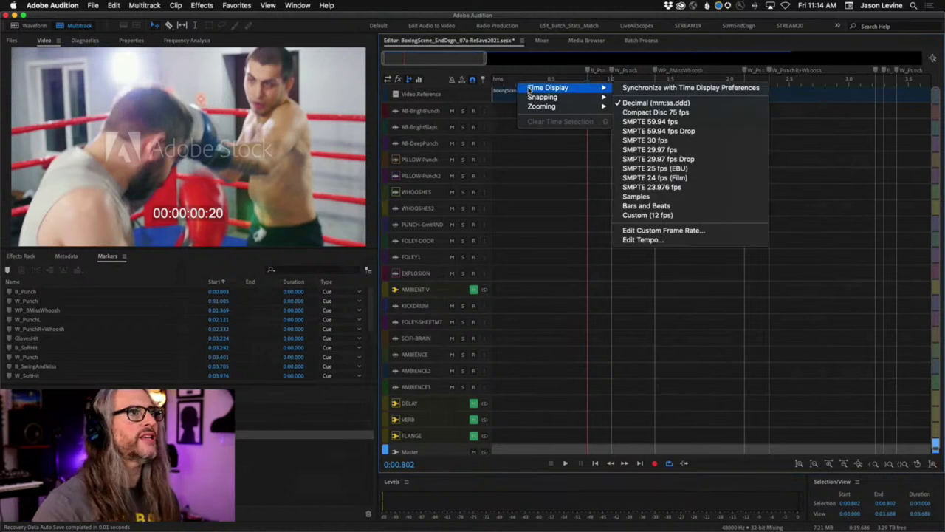
{"action": "left_click", "coordinate": [698, 187]}
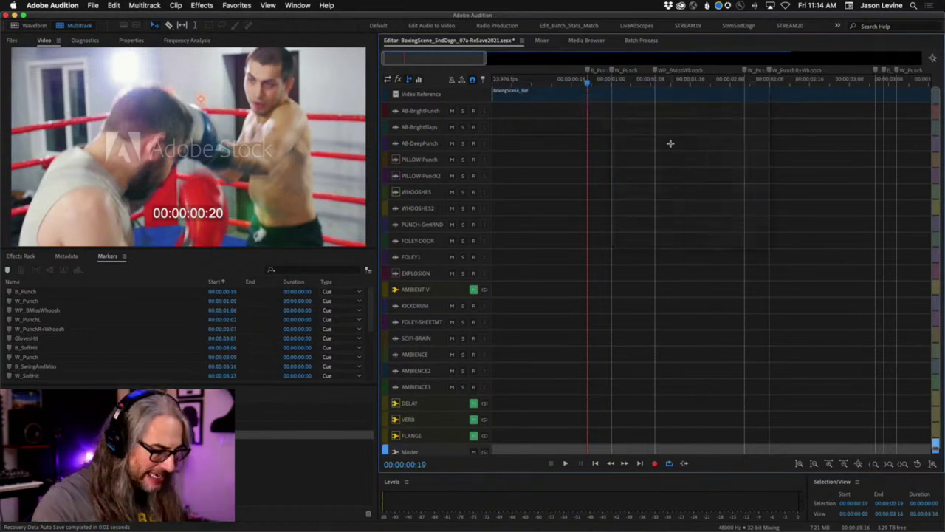
- Examine the time ruler around the B_Punch marker down to subframe divisions, and return to a wider view
{"action": "key", "text": "equal"}
{"action": "key", "text": "equal"}
{"action": "key", "text": "equal"}
{"action": "key", "text": "equal"}
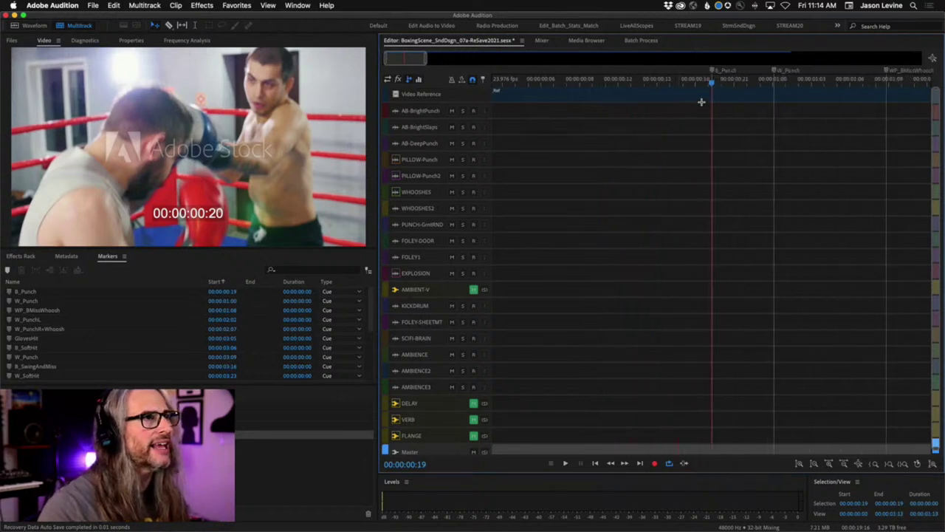
{"action": "key", "text": "equal"}
{"action": "key", "text": "equal"}
{"action": "key", "text": "equal"}
{"action": "key", "text": "equal"}
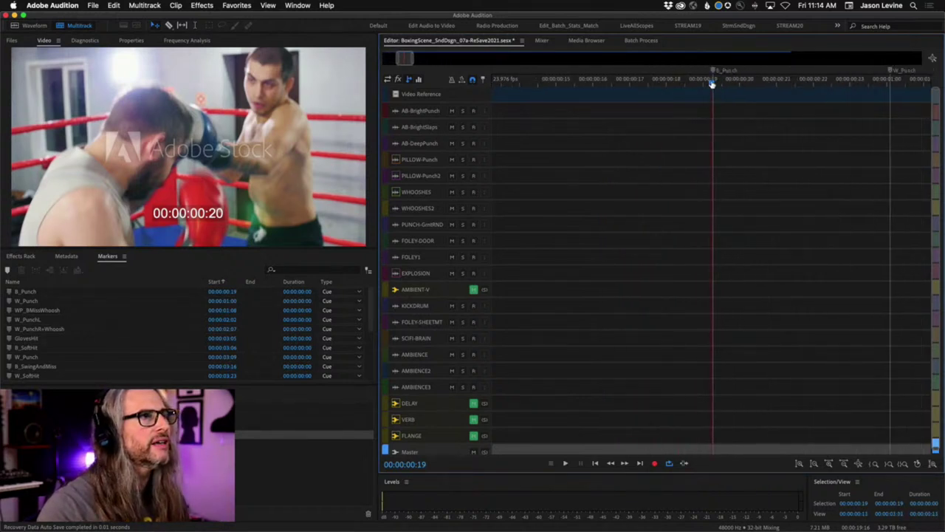
{"action": "key", "text": "equal"}
{"action": "key", "text": "equal"}
{"action": "key", "text": "equal"}
{"action": "key", "text": "equal"}
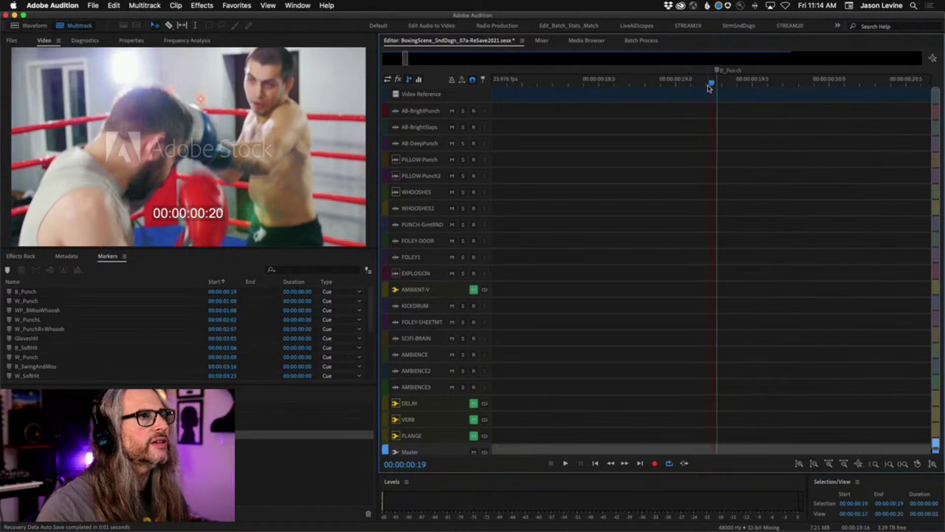
{"action": "key", "text": "equal"}
{"action": "key", "text": "equal"}
{"action": "key", "text": "equal"}
{"action": "key", "text": "equal"}
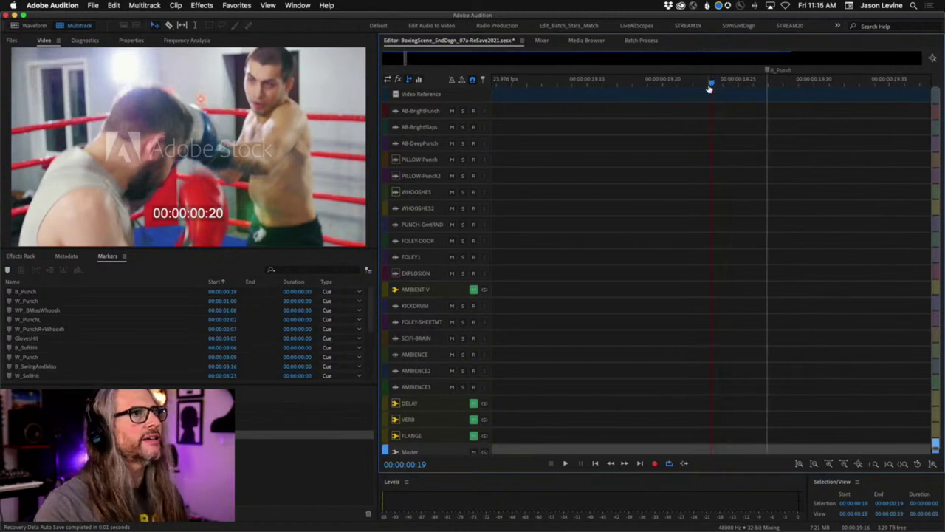
{"action": "key", "text": "equal"}
{"action": "key", "text": "equal"}
{"action": "key", "text": "equal"}
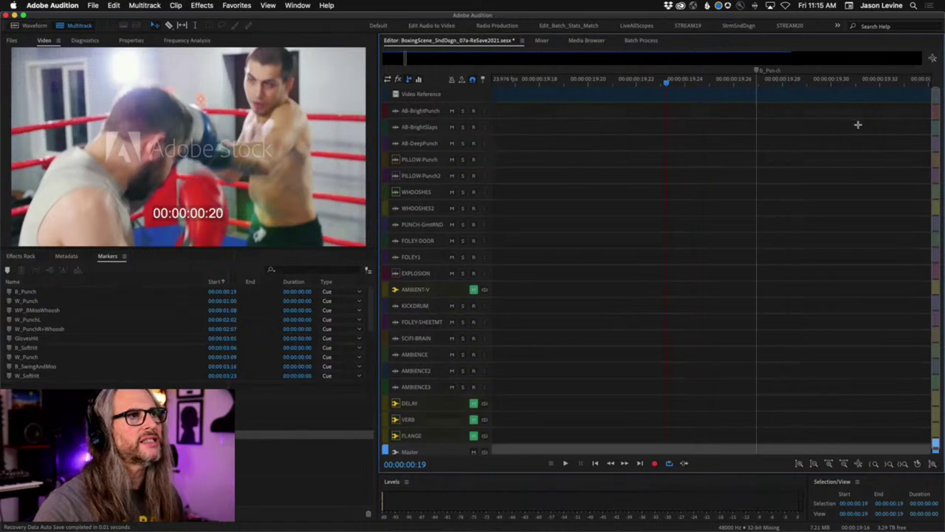
{"action": "scroll", "coordinate": [859, 125], "scroll_direction": "right", "scroll_amount": 5}
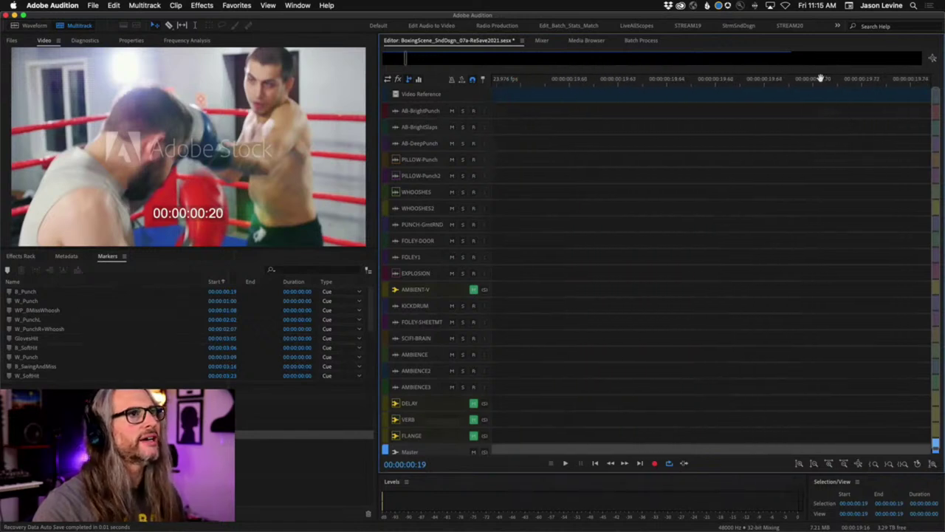
{"action": "scroll", "coordinate": [820, 78], "scroll_direction": "down", "scroll_amount": 10}
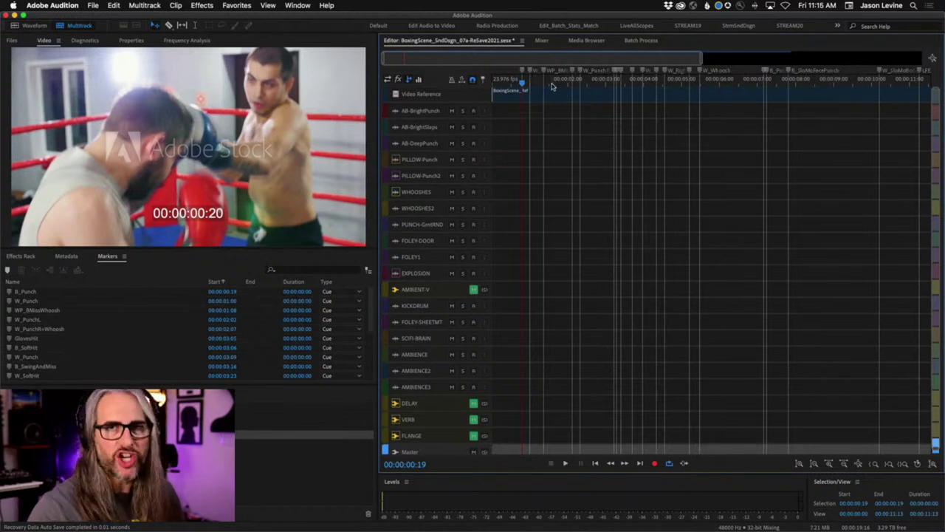
- Set the multitrack session's time display to Decimal (mm:ss.ddd)
{"action": "right_click", "coordinate": [506, 84]}
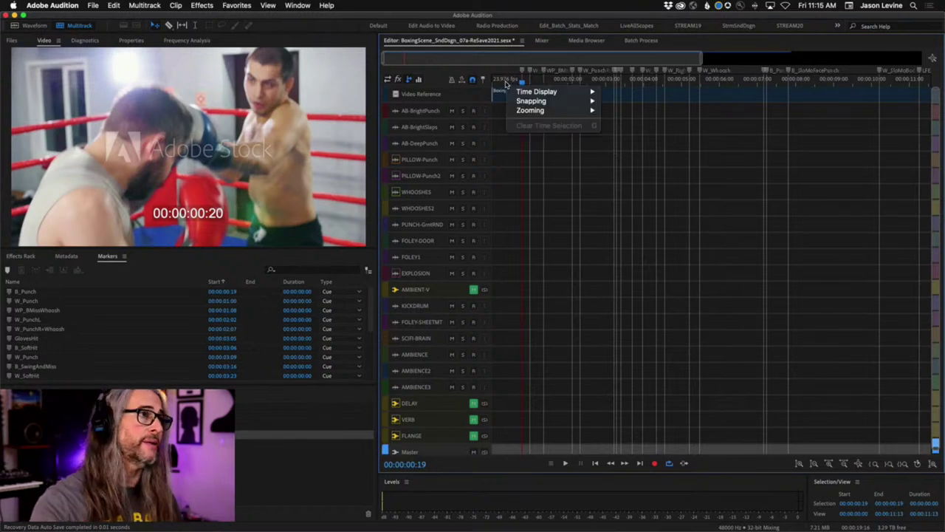
{"action": "mouse_move", "coordinate": [547, 92]}
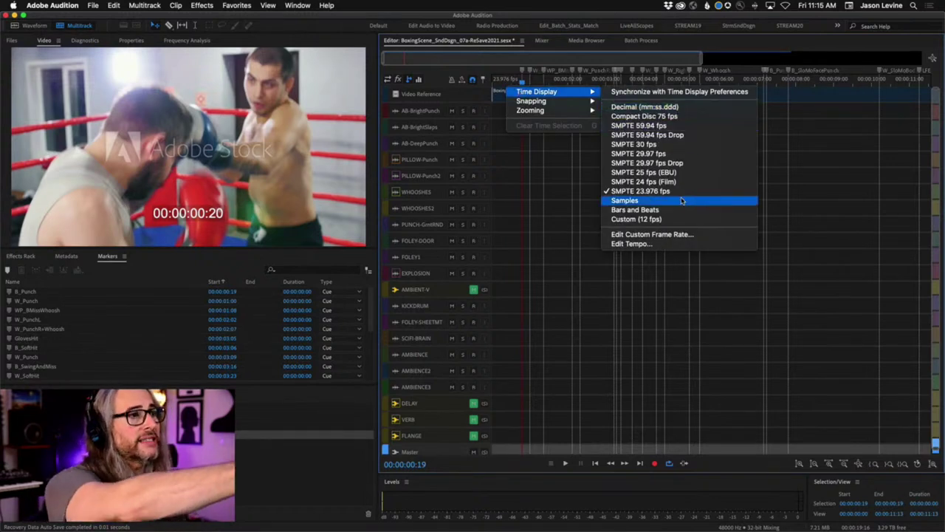
{"action": "left_click", "coordinate": [654, 109]}
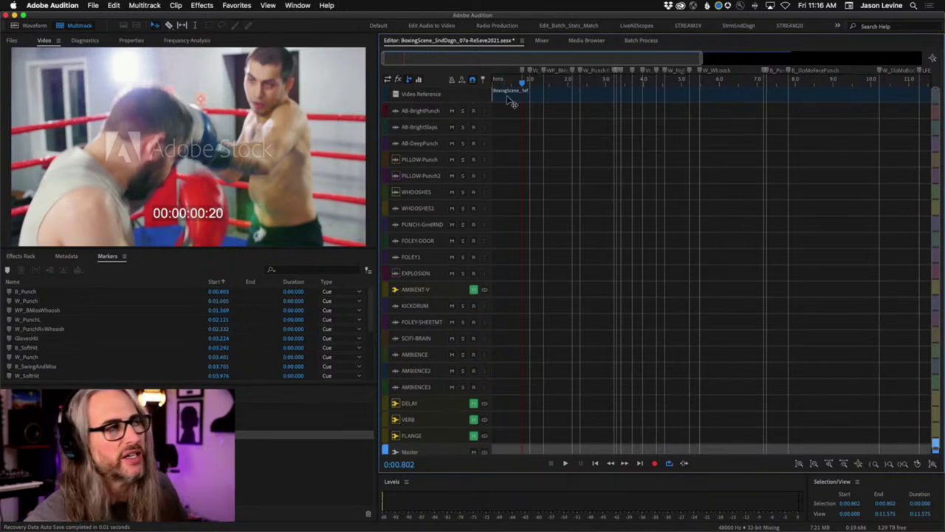
- Scrub the playhead to the B_Punch marker at 0:00.803 and select that marker in the marker list
{"action": "left_click", "coordinate": [528, 83]}
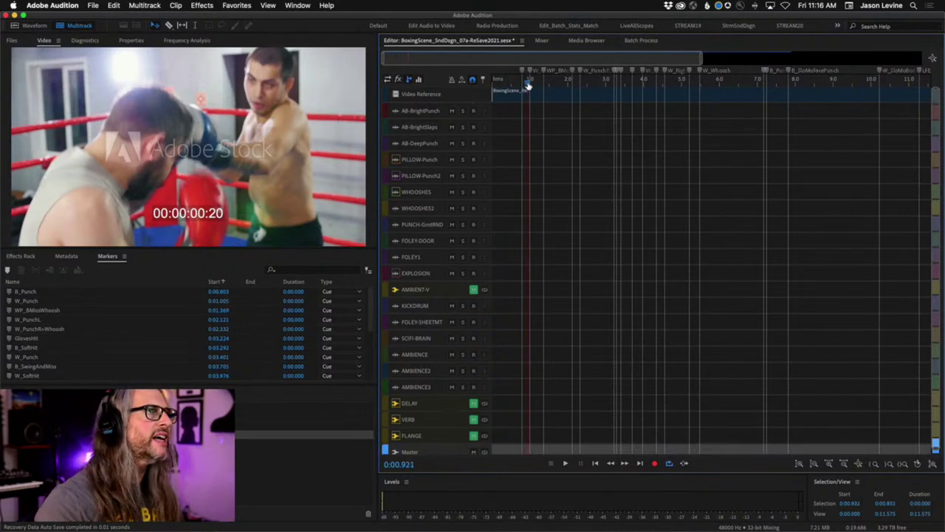
{"action": "left_click_drag", "start_coordinate": [528, 83], "coordinate": [522, 84]}
{"action": "scroll", "coordinate": [521, 85], "scroll_direction": "up", "scroll_amount": 3}
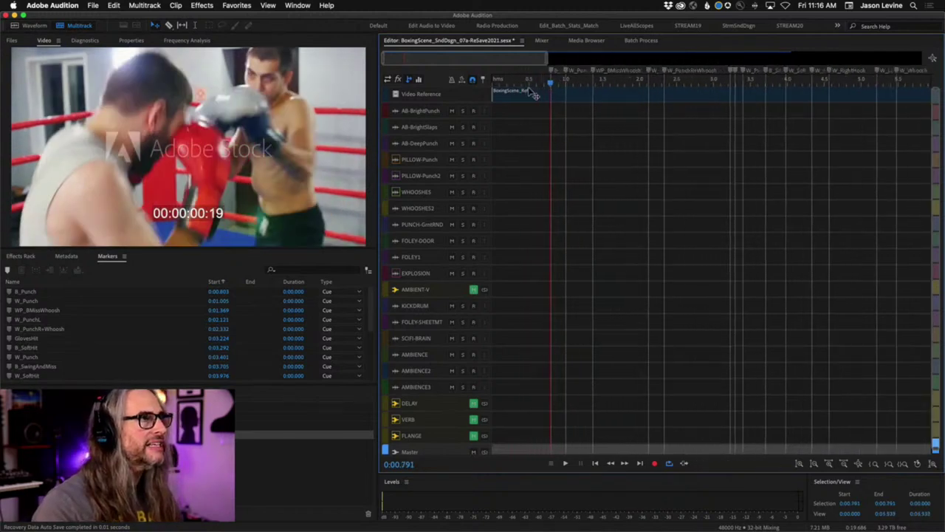
{"action": "scroll", "coordinate": [598, 84], "scroll_direction": "up", "scroll_amount": 5}
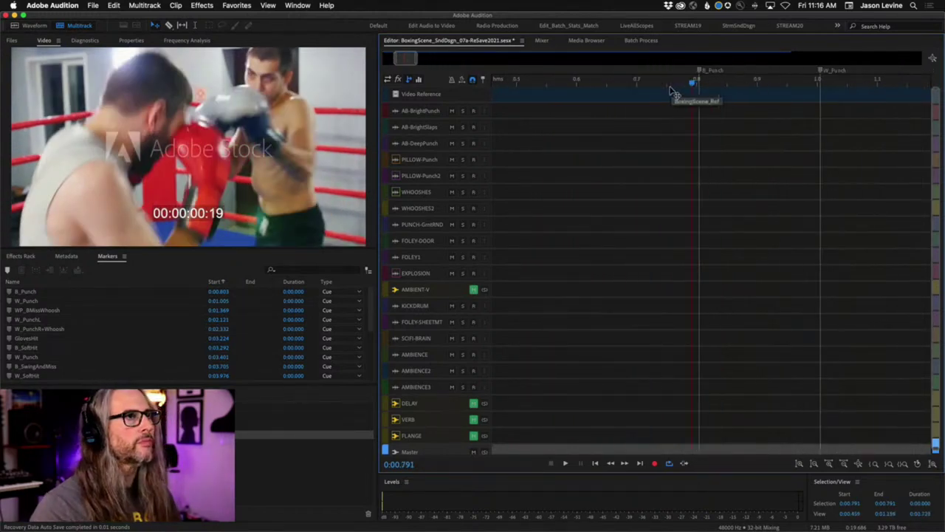
{"action": "scroll", "coordinate": [665, 88], "scroll_direction": "right", "scroll_amount": 2}
{"action": "left_click_drag", "start_coordinate": [642, 84], "coordinate": [650, 83]}
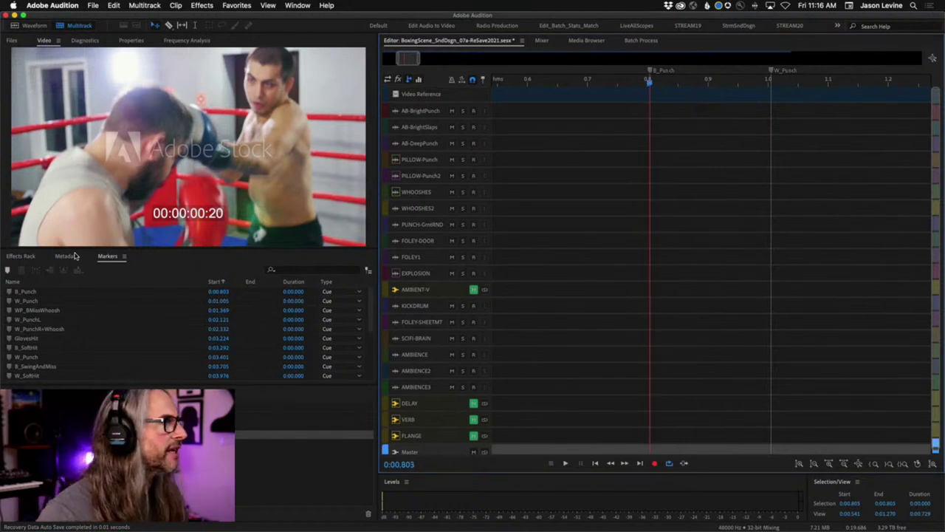
{"action": "left_click", "coordinate": [109, 256]}
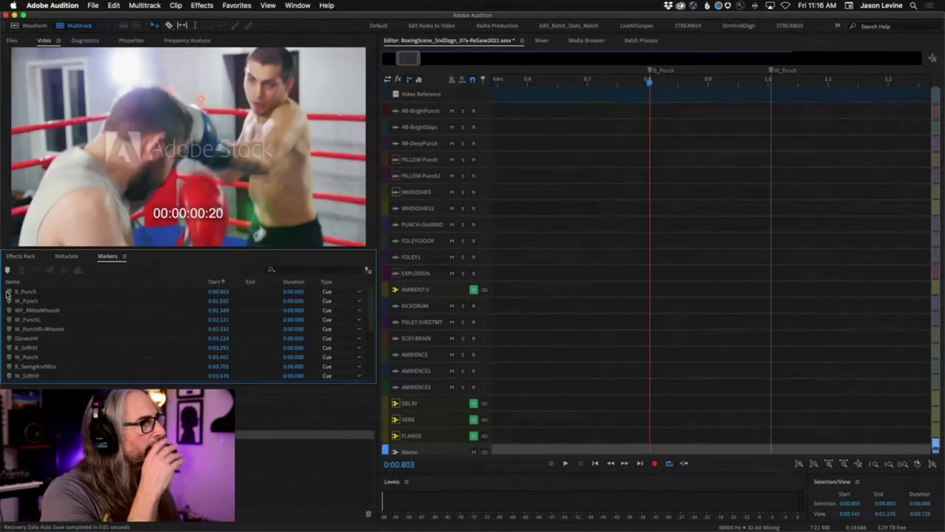
{"action": "left_click", "coordinate": [17, 293]}
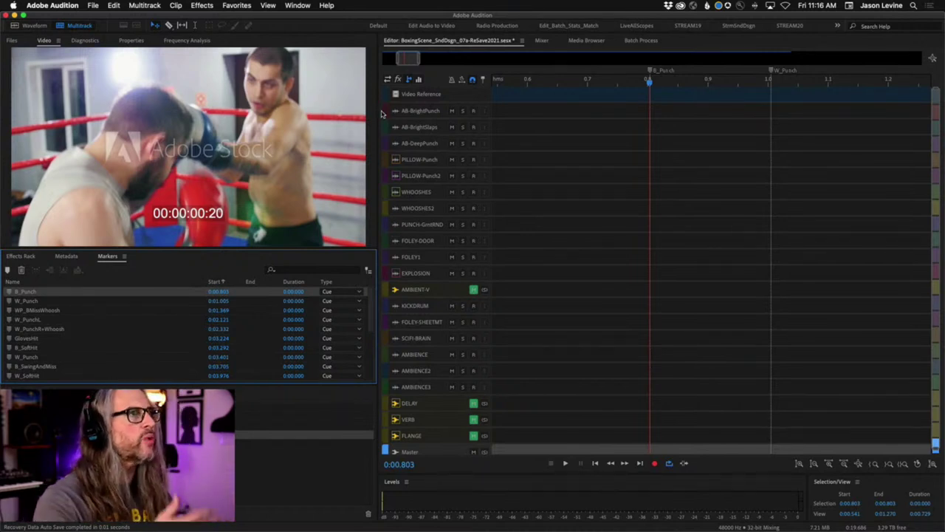
- Try orange, yellow and red custom colours for the AB-BrightPunch track at a taller track height, and cancel the colour change
{"action": "scroll", "coordinate": [413, 147], "scroll_direction": "up", "scroll_amount": 5}
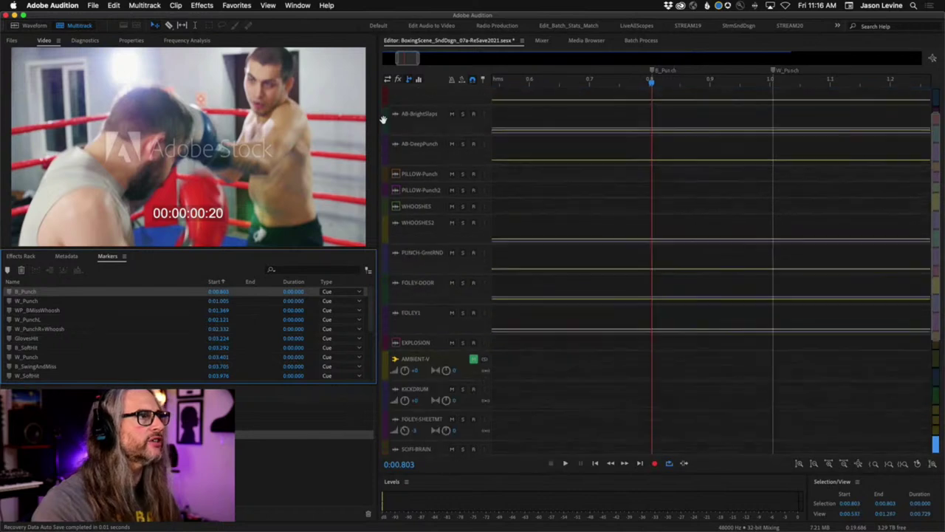
{"action": "scroll", "coordinate": [452, 171], "scroll_direction": "down", "scroll_amount": 8}
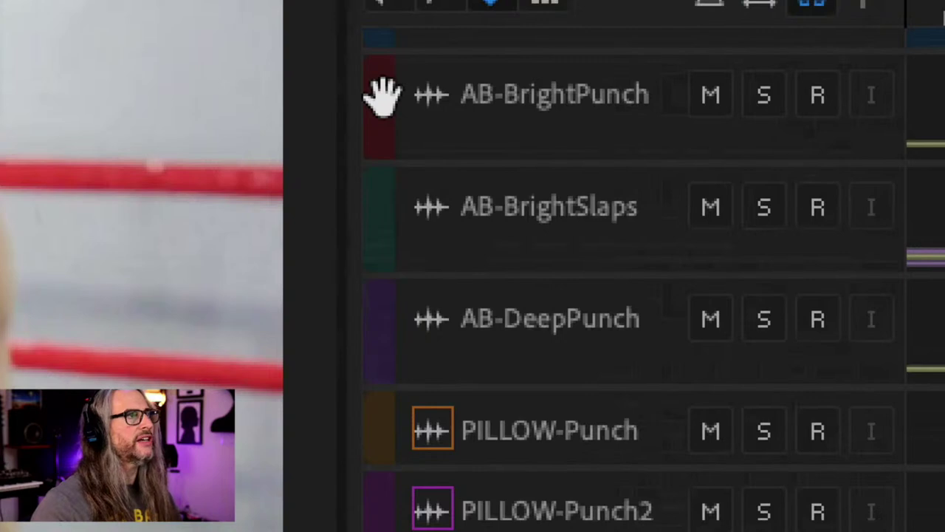
{"action": "right_click", "coordinate": [386, 115]}
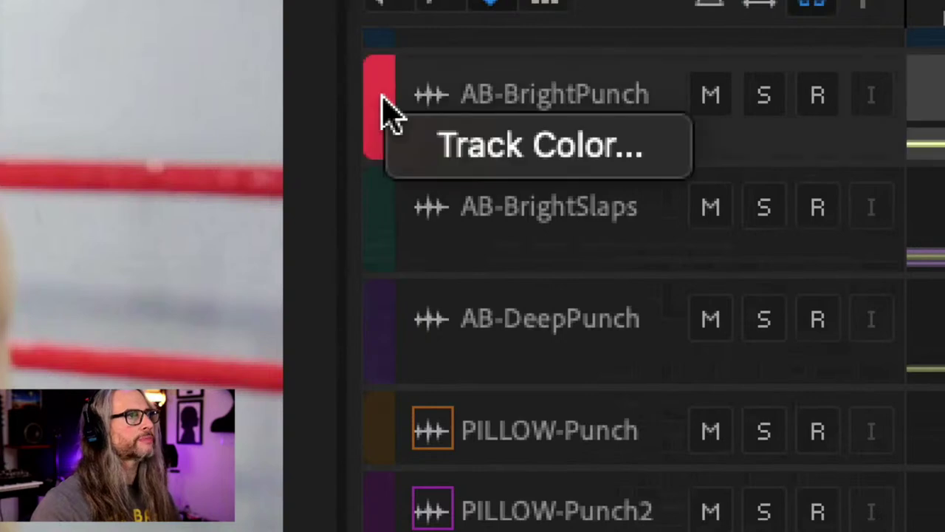
{"action": "left_click", "coordinate": [609, 158]}
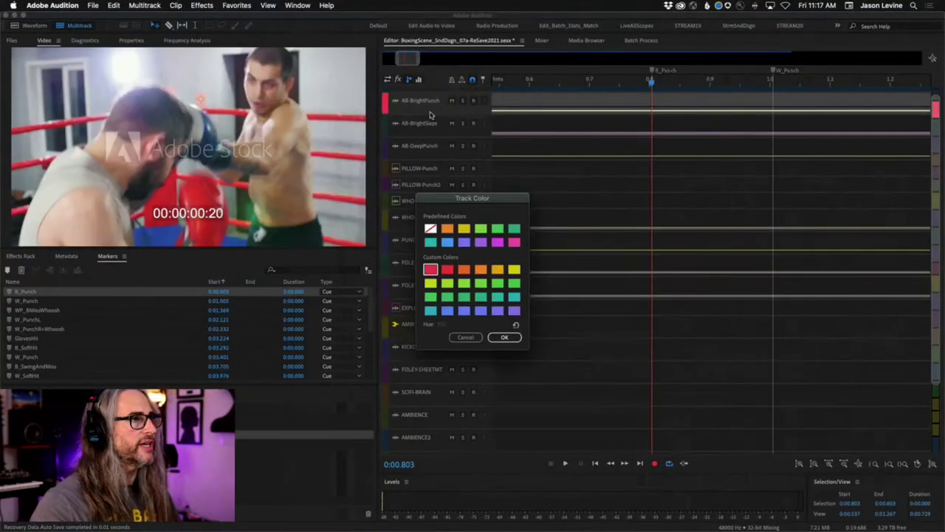
{"action": "left_click_drag", "start_coordinate": [439, 201], "coordinate": [519, 123]}
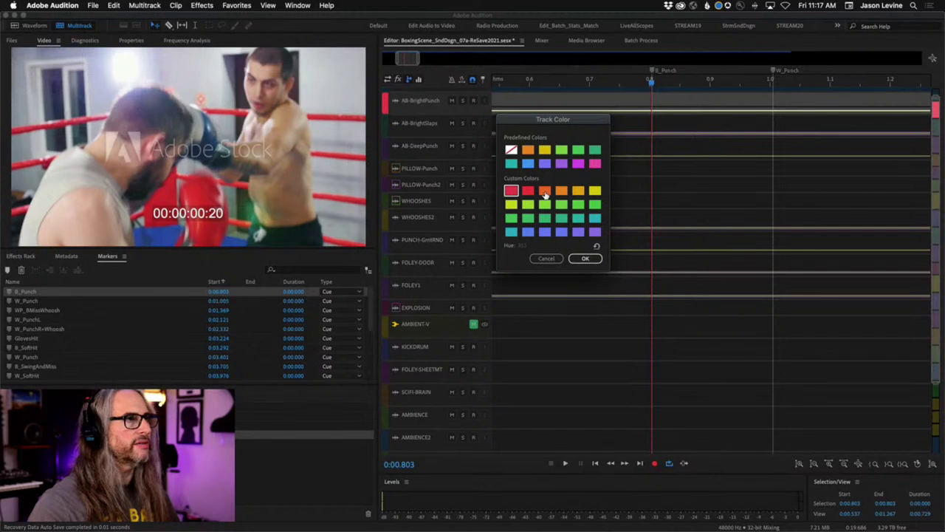
{"action": "left_click", "coordinate": [546, 193]}
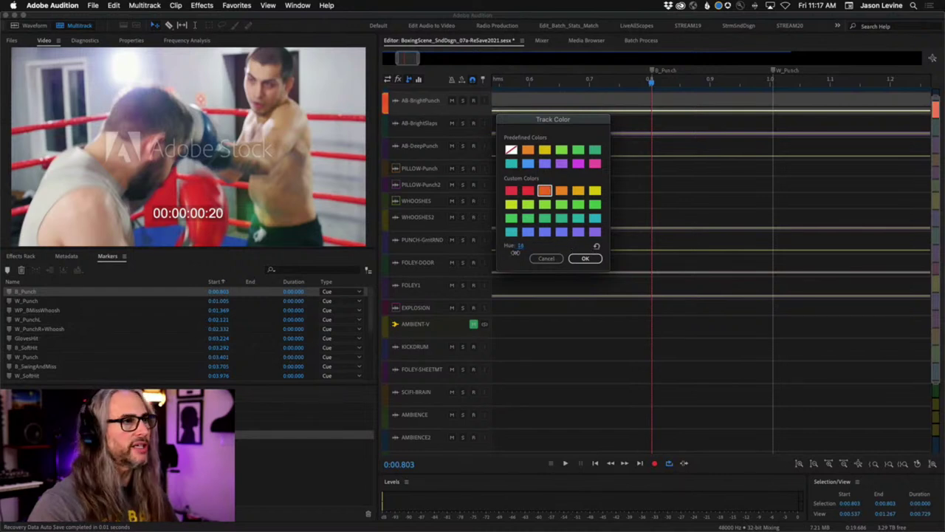
{"action": "left_click_drag", "start_coordinate": [515, 253], "coordinate": [527, 248]}
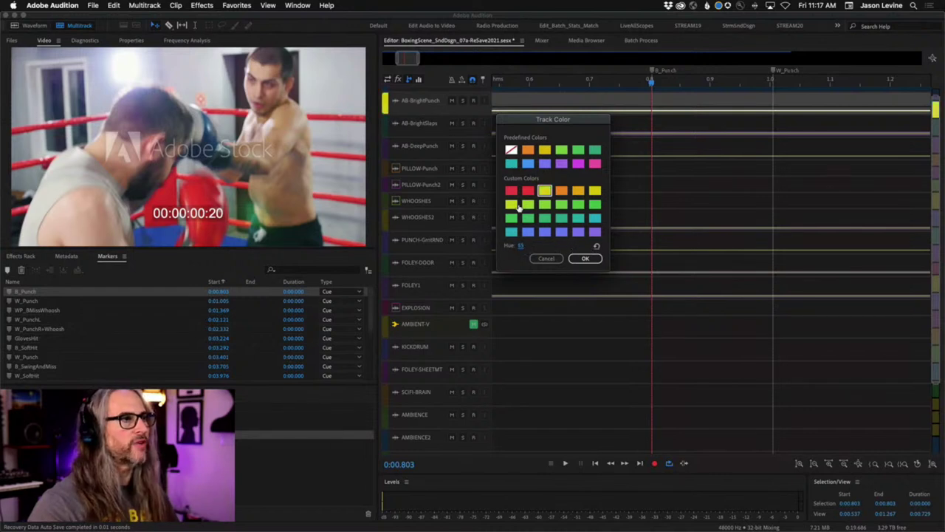
{"action": "left_click", "coordinate": [511, 191]}
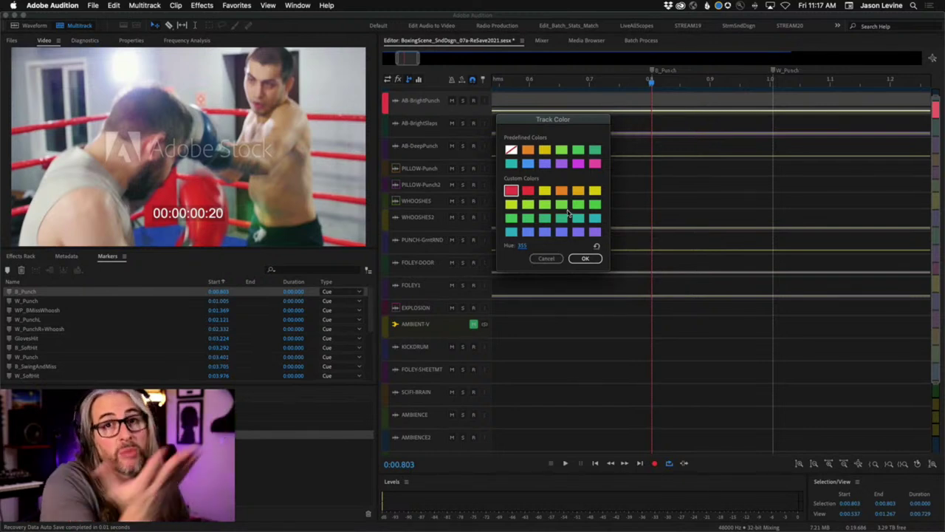
{"action": "left_click", "coordinate": [547, 257]}
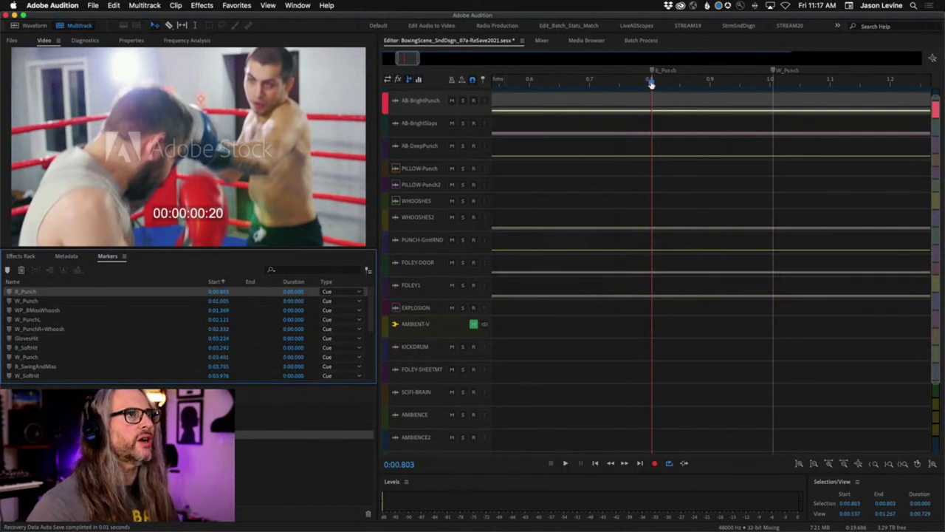
- Scrub the playhead past the W_Punch marker to 0:01.224 to review the punch frames in the video
{"action": "left_click_drag", "start_coordinate": [652, 84], "coordinate": [770, 85]}
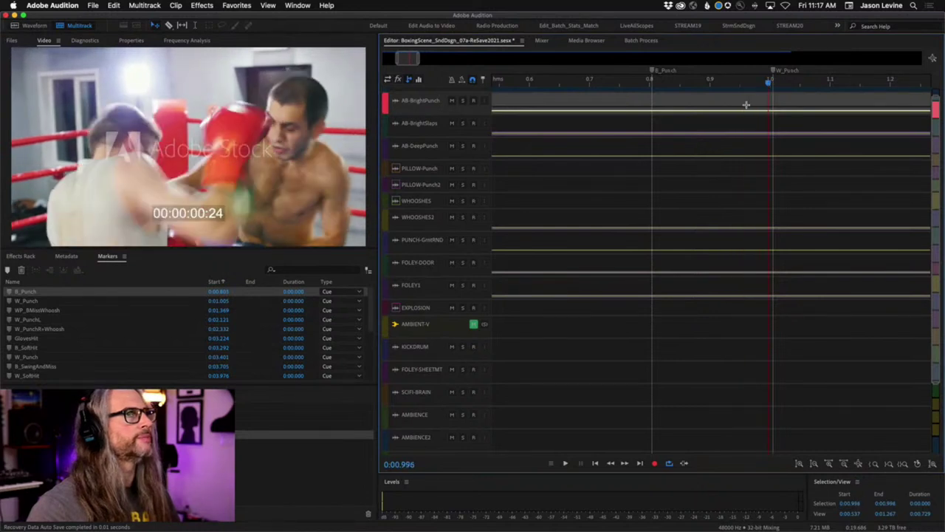
{"action": "scroll", "coordinate": [743, 103], "scroll_direction": "right", "scroll_amount": 5}
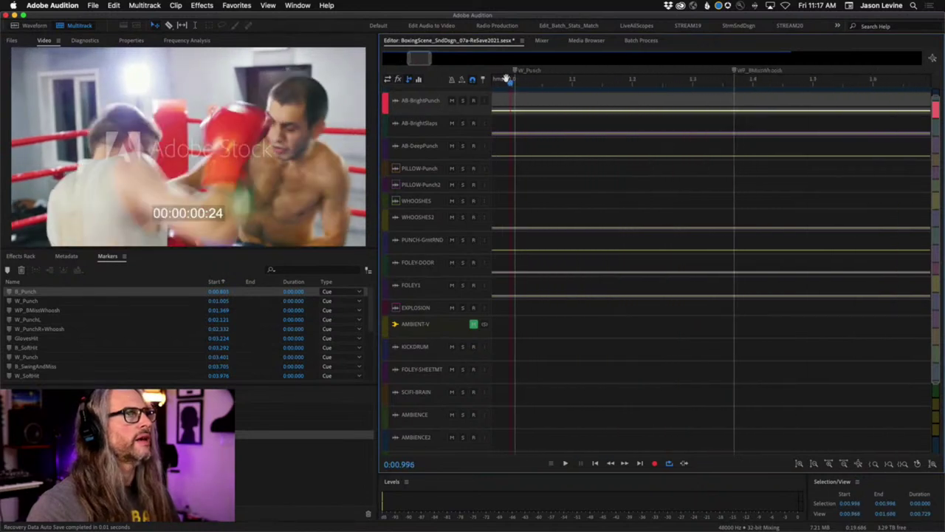
{"action": "left_click_drag", "start_coordinate": [510, 85], "coordinate": [647, 80]}
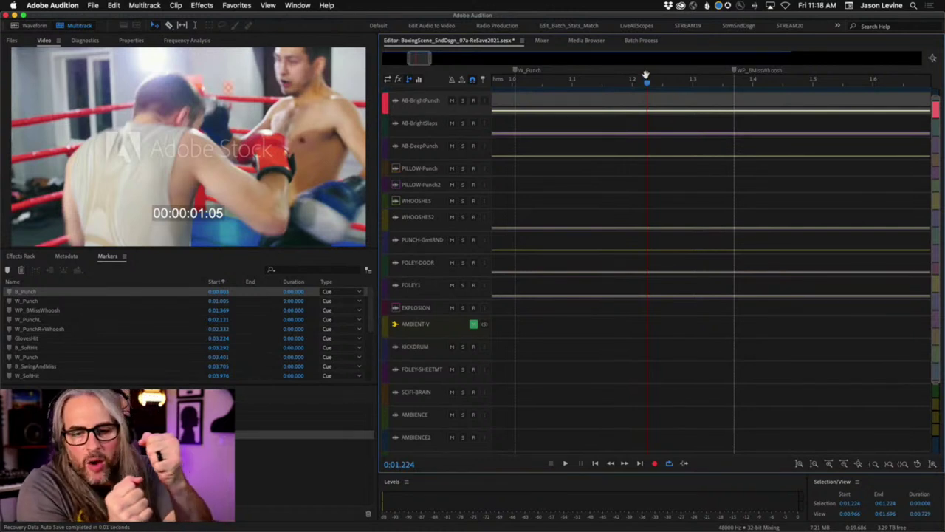
{"action": "scroll", "coordinate": [645, 74], "scroll_direction": "left", "scroll_amount": 2}
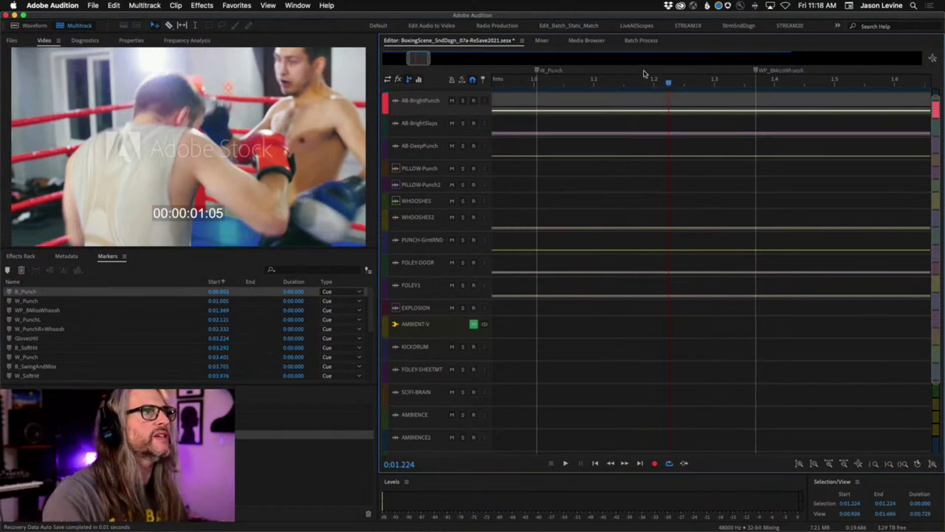
{"action": "scroll", "coordinate": [644, 74], "scroll_direction": "left", "scroll_amount": 1}
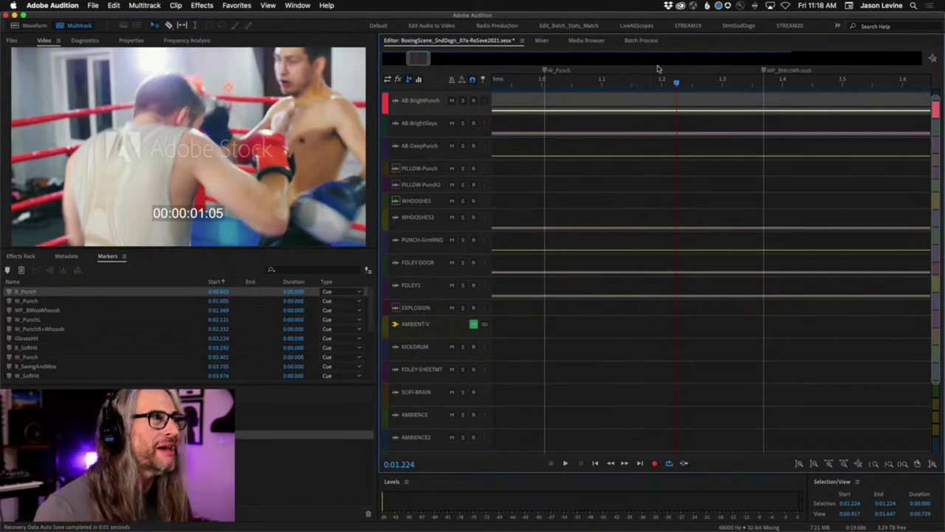
- Review the video from just before the W_Punch marker through WP_BMissWhoosh, bringing the playhead to 0:02.084 ahead of W_PunchL
{"action": "left_click_drag", "start_coordinate": [675, 83], "coordinate": [541, 98]}
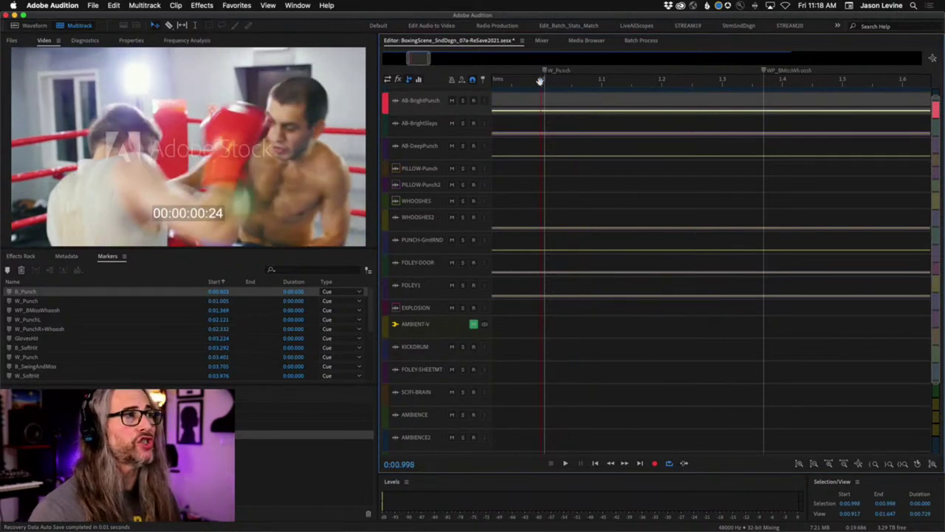
{"action": "left_click_drag", "start_coordinate": [542, 84], "coordinate": [752, 88]}
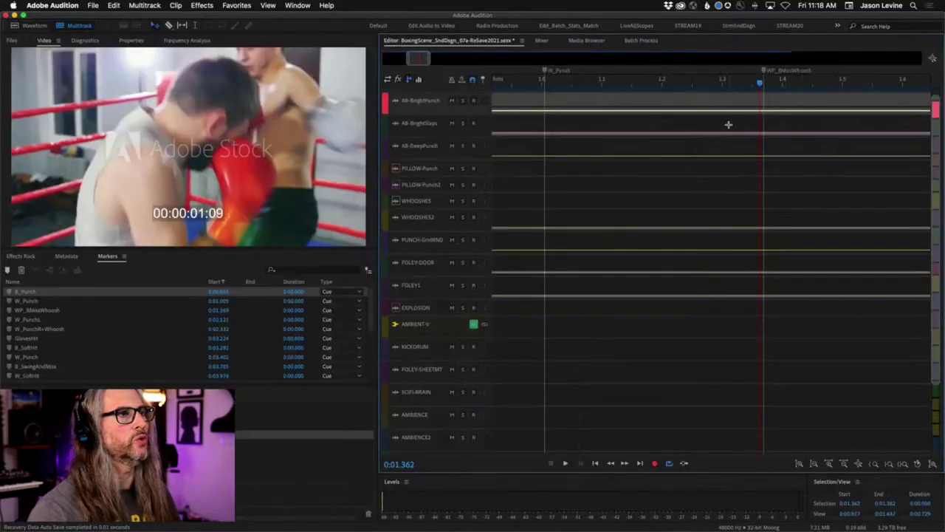
{"action": "scroll", "coordinate": [710, 116], "scroll_direction": "right", "scroll_amount": 5}
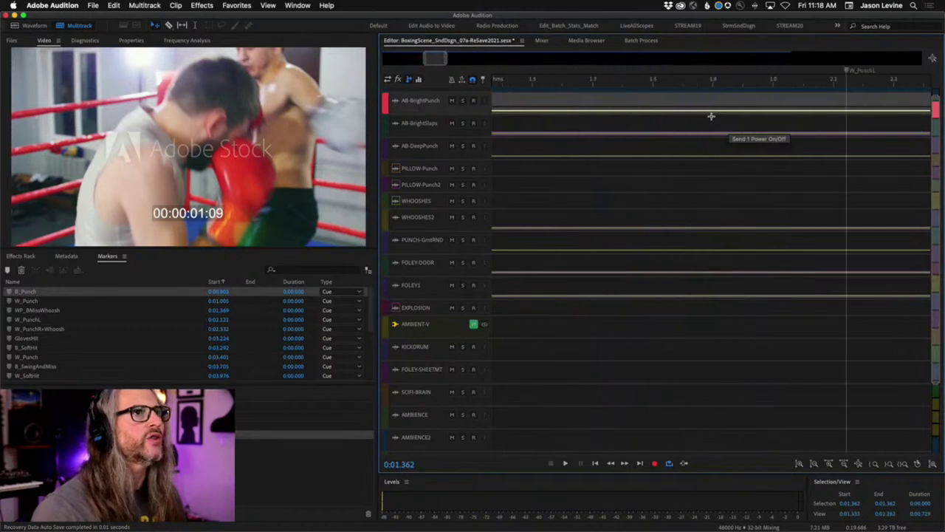
{"action": "left_click", "coordinate": [718, 85]}
{"action": "mouse_move", "coordinate": [718, 85]}
{"action": "left_mouse_down"}
{"action": "mouse_move", "coordinate": [758, 85]}
{"action": "mouse_move", "coordinate": [610, 99]}
{"action": "mouse_move", "coordinate": [716, 83]}
{"action": "left_mouse_up"}
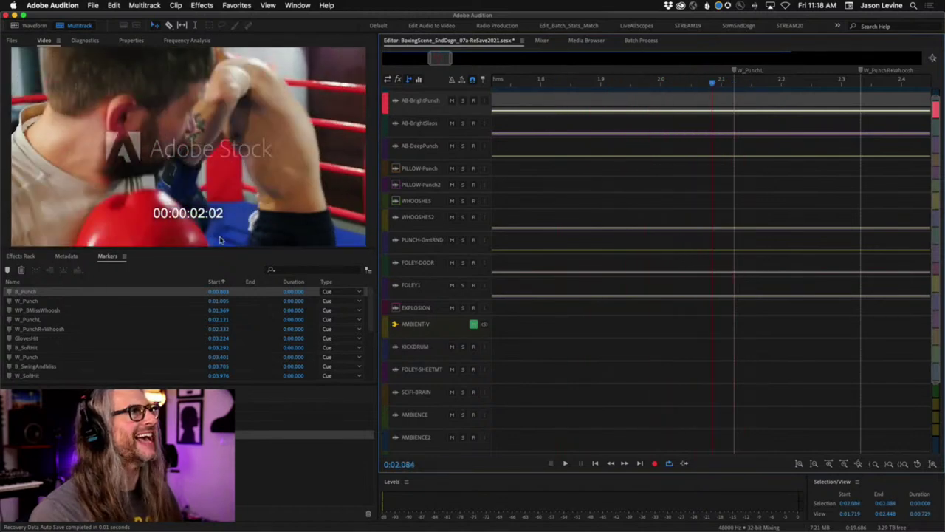
{"action": "scroll", "coordinate": [772, 69], "scroll_direction": "right", "scroll_amount": 5}
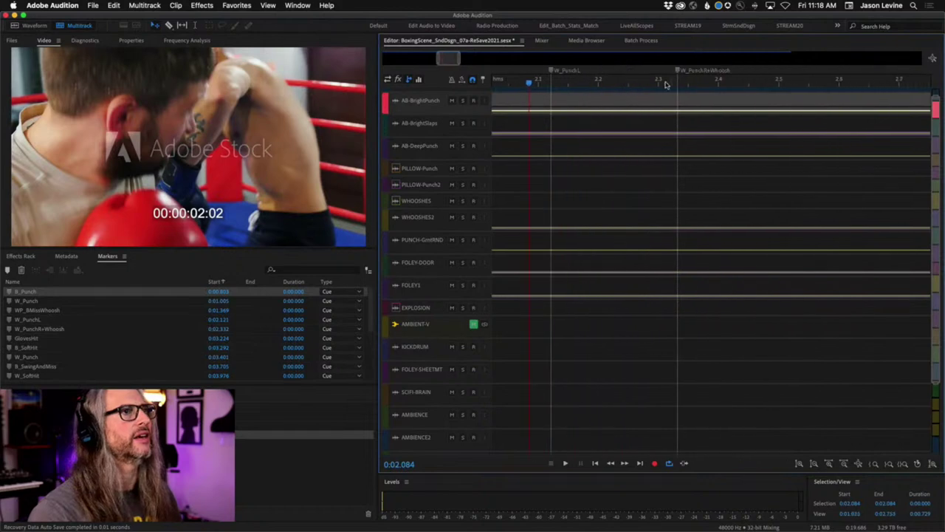
- Scrub the playhead to the W_PunchR+Whoosh marker at 0:02.329 and turn on spotting the video frame when adjusting an audio clip
{"action": "left_click", "coordinate": [659, 85]}
{"action": "left_click_drag", "start_coordinate": [659, 85], "coordinate": [677, 98]}
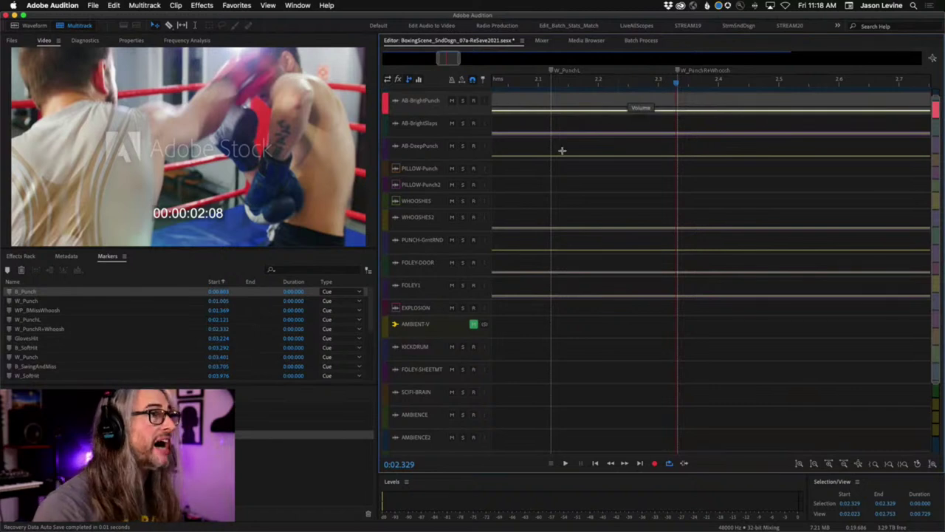
{"action": "right_click", "coordinate": [207, 96]}
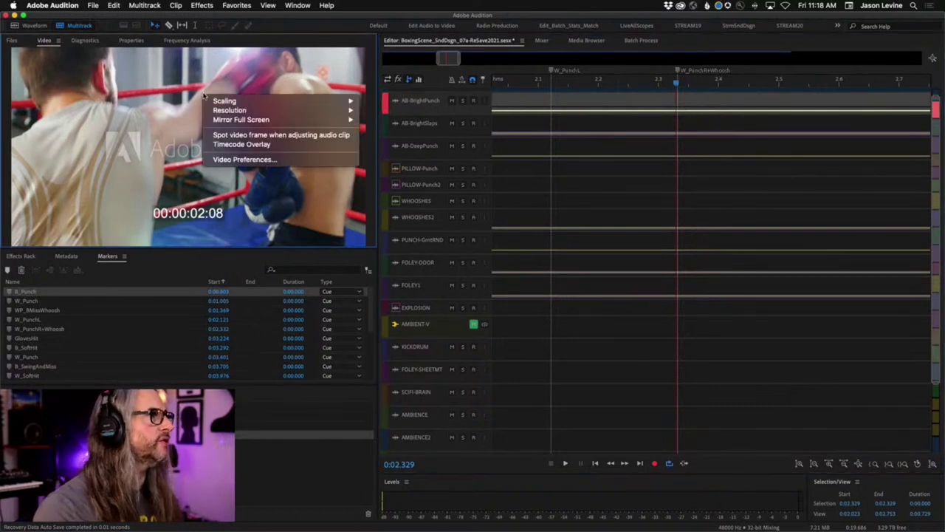
{"action": "left_click", "coordinate": [292, 135]}
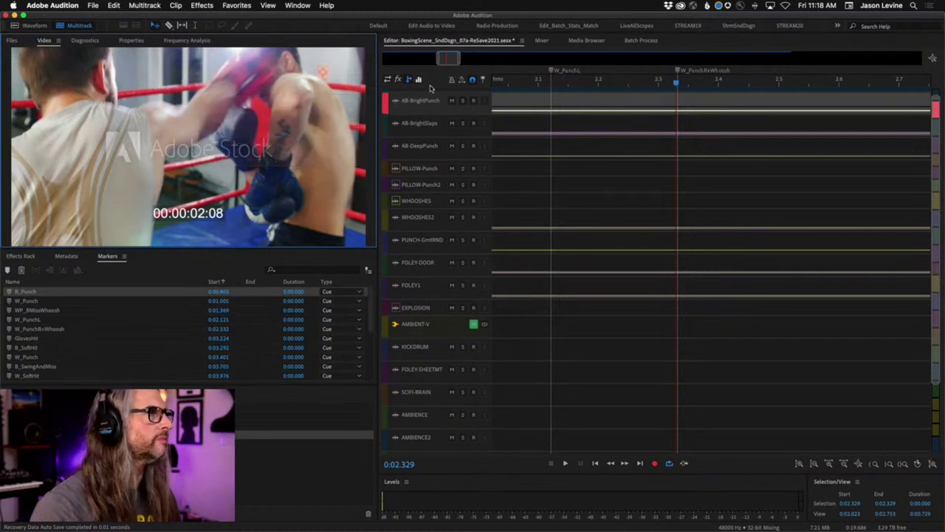
- Focus the timeline on the B_Punch and W_Punch markers and group the Files panel with the Markers panel
{"action": "key", "text": "backslash"}
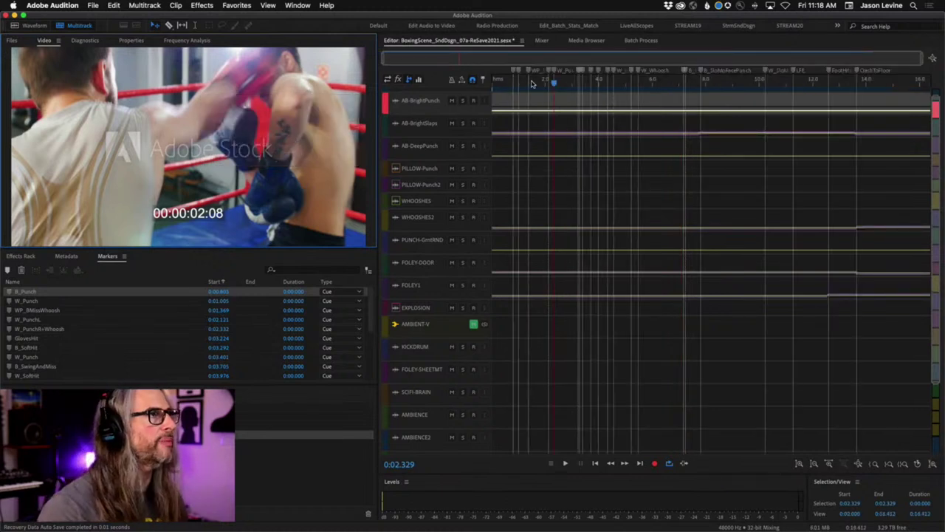
{"action": "left_click_drag", "start_coordinate": [531, 81], "coordinate": [507, 82]}
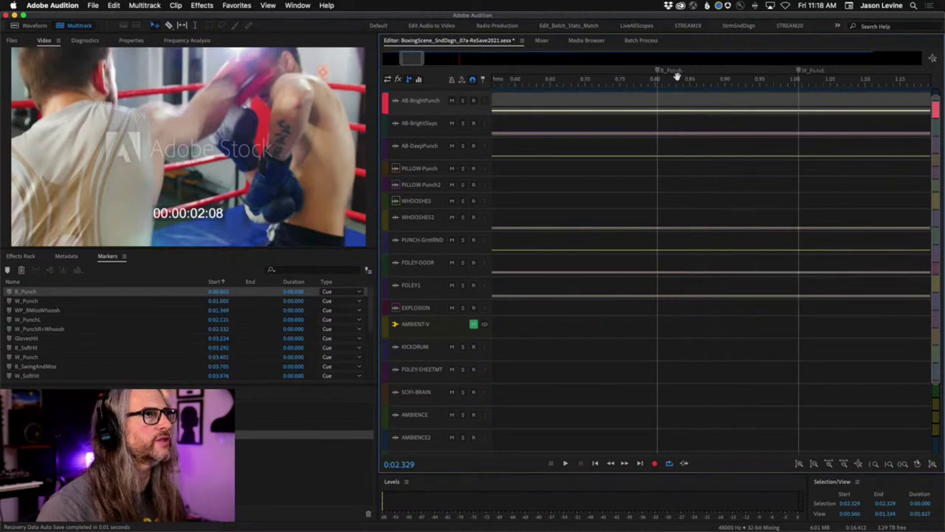
{"action": "scroll", "coordinate": [677, 76], "scroll_direction": "up", "scroll_amount": 2}
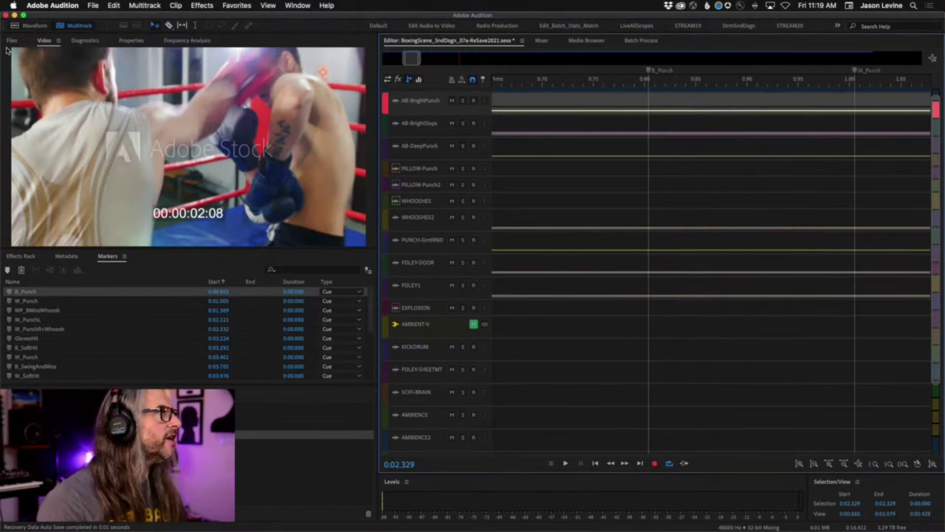
{"action": "left_click_drag", "start_coordinate": [9, 42], "coordinate": [187, 323]}
- Preview the Ab- sound files one by one from Ab-BrightPunch01.wav through the bright slaps to the second deep punch
{"action": "scroll", "coordinate": [373, 322], "scroll_direction": "down", "scroll_amount": 5}
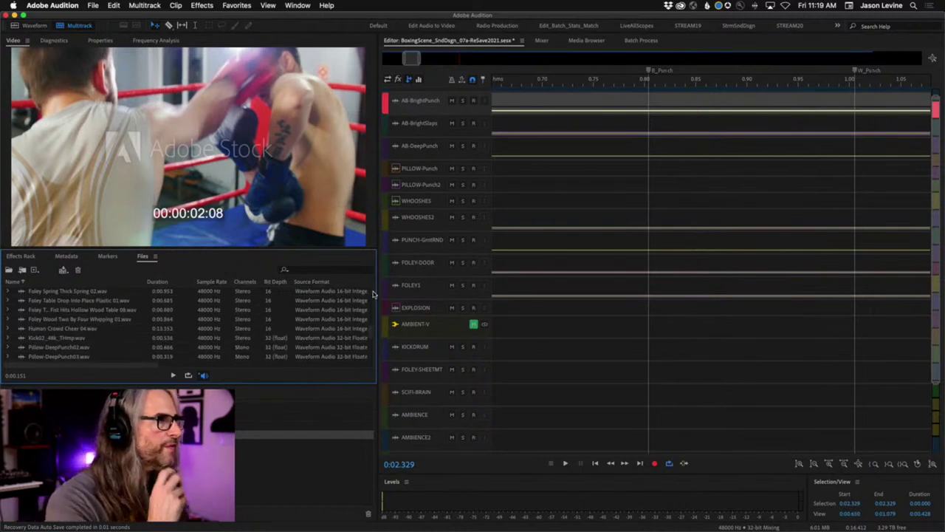
{"action": "scroll", "coordinate": [373, 295], "scroll_direction": "up", "scroll_amount": 5}
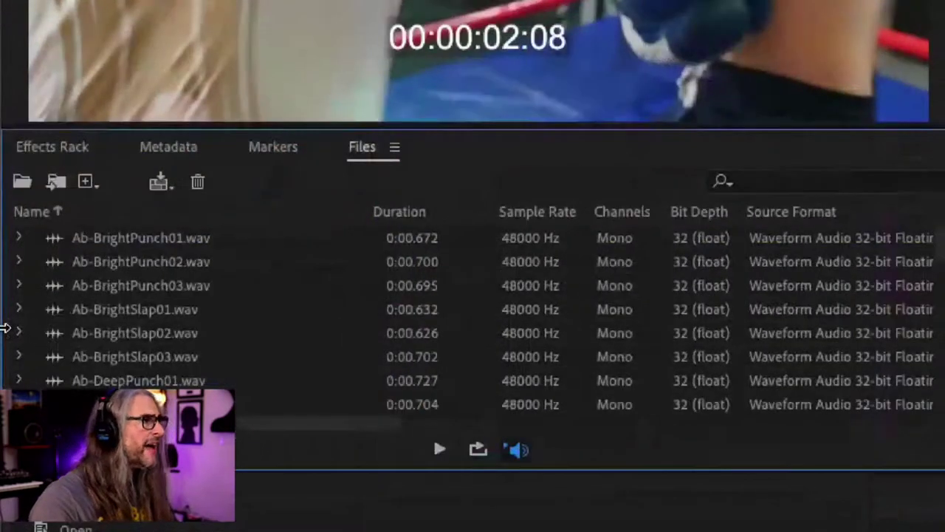
{"action": "scroll", "coordinate": [183, 315], "scroll_direction": "down", "scroll_amount": 3}
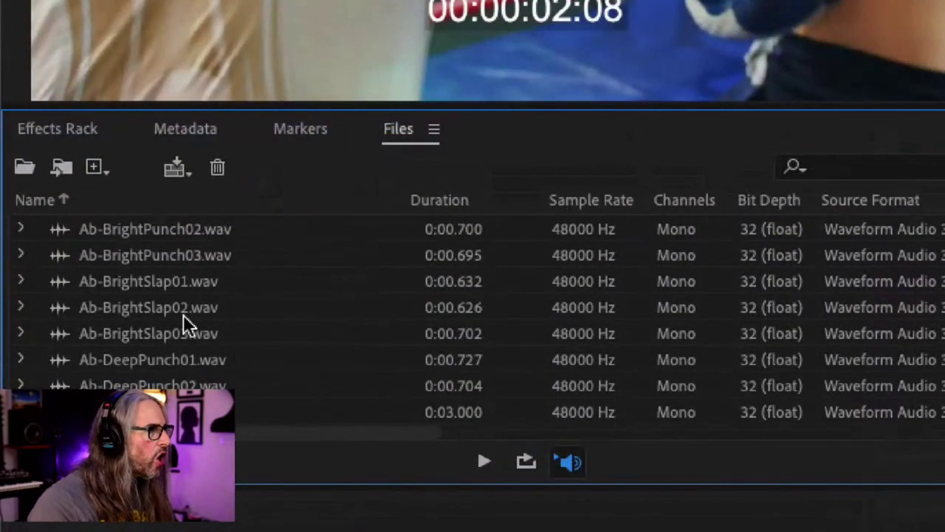
{"action": "scroll", "coordinate": [183, 315], "scroll_direction": "up", "scroll_amount": 3}
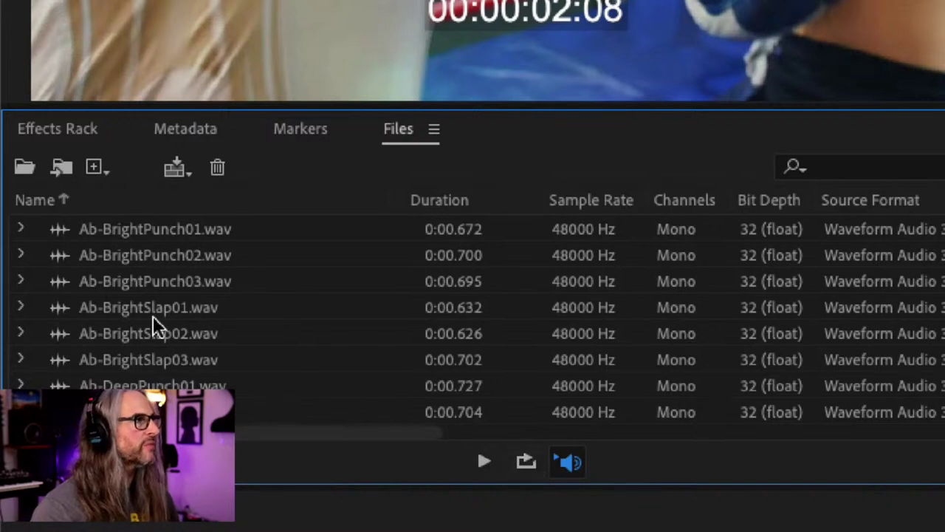
{"action": "left_click", "coordinate": [115, 229]}
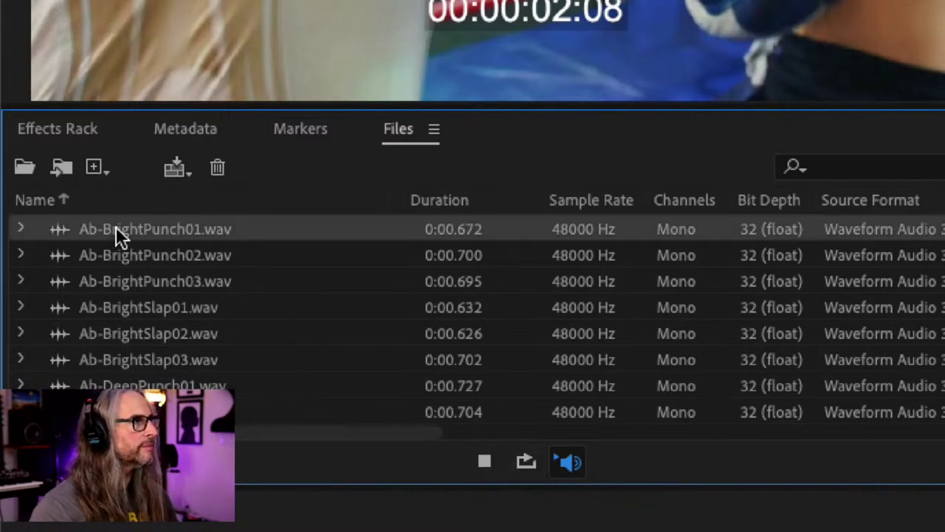
{"action": "left_click", "coordinate": [129, 255]}
{"action": "left_click", "coordinate": [132, 275]}
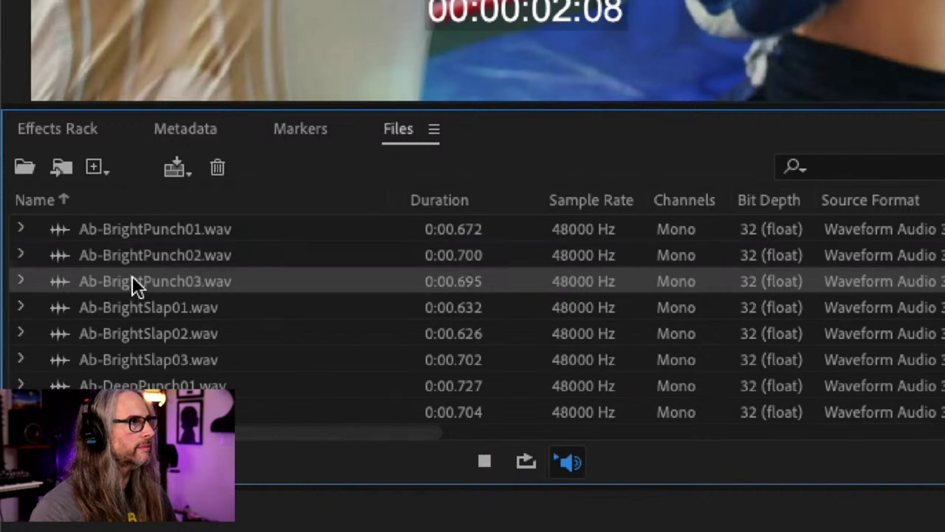
{"action": "left_click", "coordinate": [138, 306]}
{"action": "left_click", "coordinate": [142, 331]}
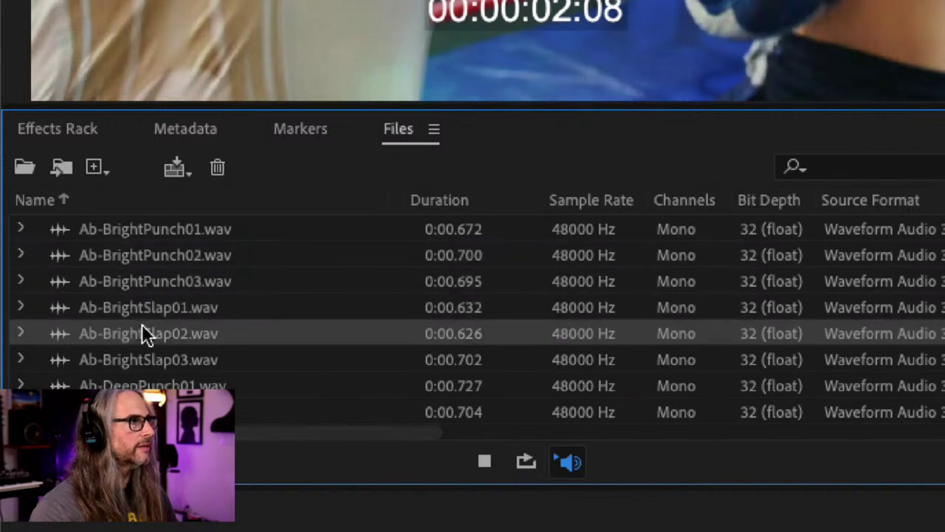
{"action": "left_click", "coordinate": [147, 359]}
{"action": "left_click", "coordinate": [158, 385]}
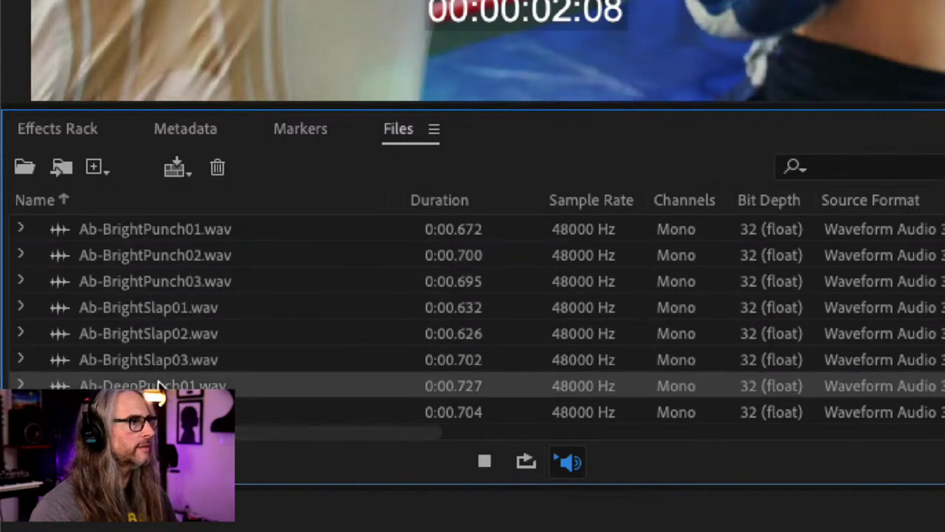
{"action": "left_click", "coordinate": [159, 412]}
- Preview the Ab- sounds again in reverse order, from Ab-DeepPunch01.wav back to Ab-BrightPunch01.wav
{"action": "left_click", "coordinate": [158, 385]}
{"action": "left_click", "coordinate": [154, 359]}
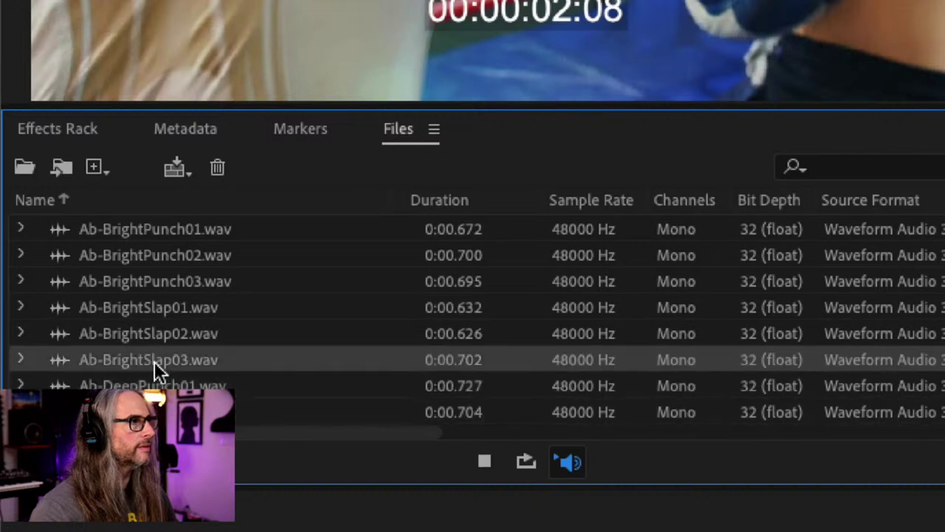
{"action": "left_click", "coordinate": [157, 332]}
{"action": "left_click", "coordinate": [156, 307]}
{"action": "left_click", "coordinate": [155, 281]}
{"action": "left_click", "coordinate": [157, 254]}
{"action": "left_click", "coordinate": [159, 230]}
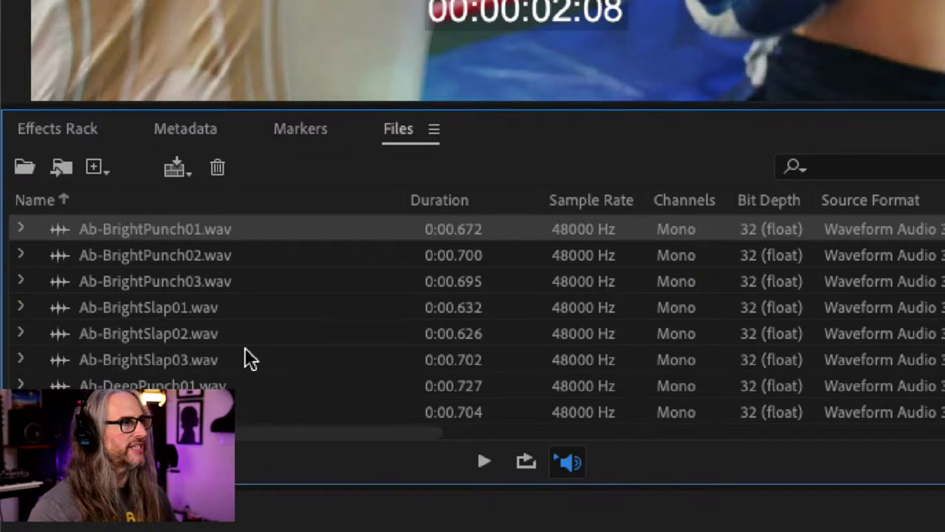
- Find the Foley files and preview the door closing, hollow wood surface skid and Foley Hand Grab Wooden Gate 01.wav sounds
{"action": "scroll", "coordinate": [246, 351], "scroll_direction": "down", "scroll_amount": 1}
{"action": "scroll", "coordinate": [248, 358], "scroll_direction": "down", "scroll_amount": 3}
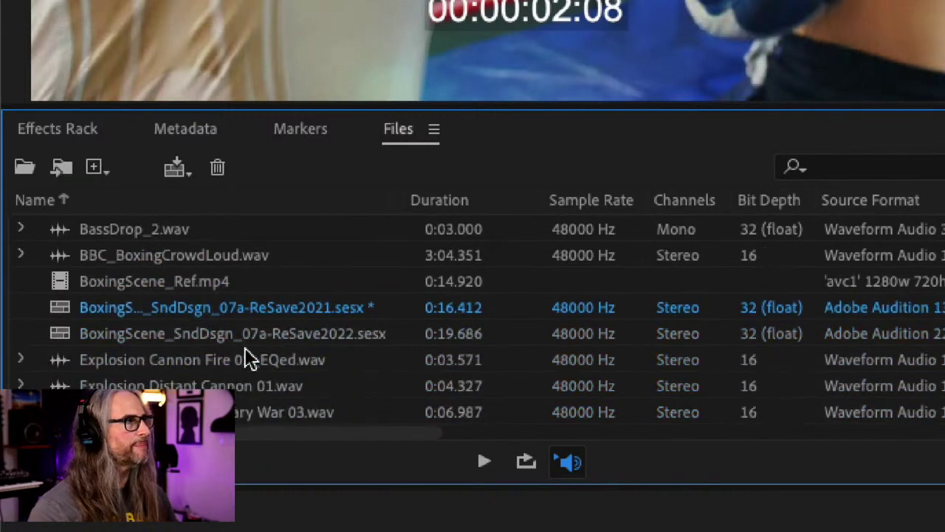
{"action": "scroll", "coordinate": [246, 352], "scroll_direction": "down", "scroll_amount": 2}
{"action": "scroll", "coordinate": [246, 352], "scroll_direction": "up", "scroll_amount": 1}
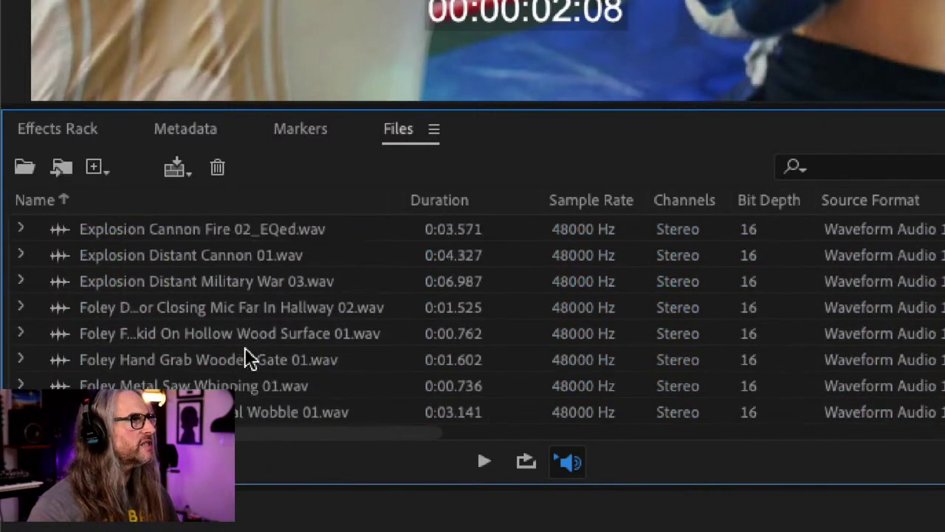
{"action": "scroll", "coordinate": [247, 352], "scroll_direction": "down", "scroll_amount": 1}
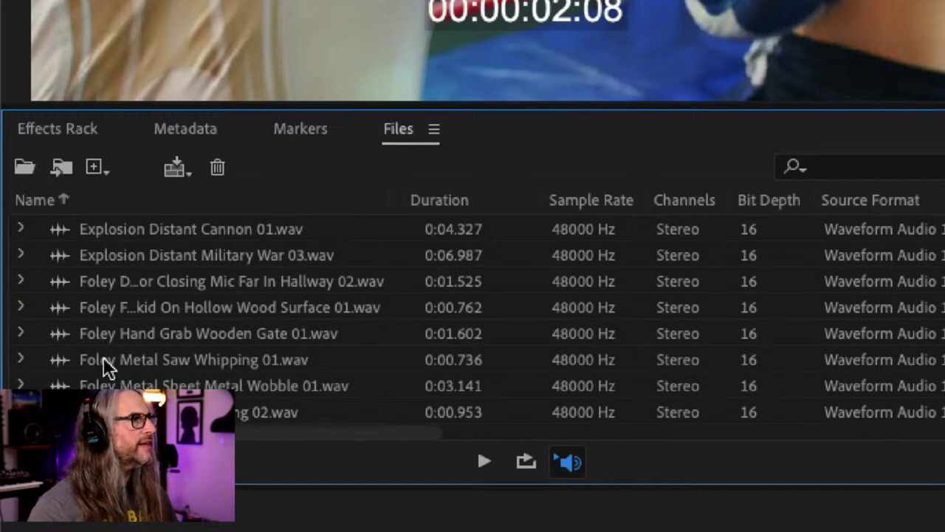
{"action": "left_click", "coordinate": [95, 283]}
{"action": "left_click", "coordinate": [99, 306]}
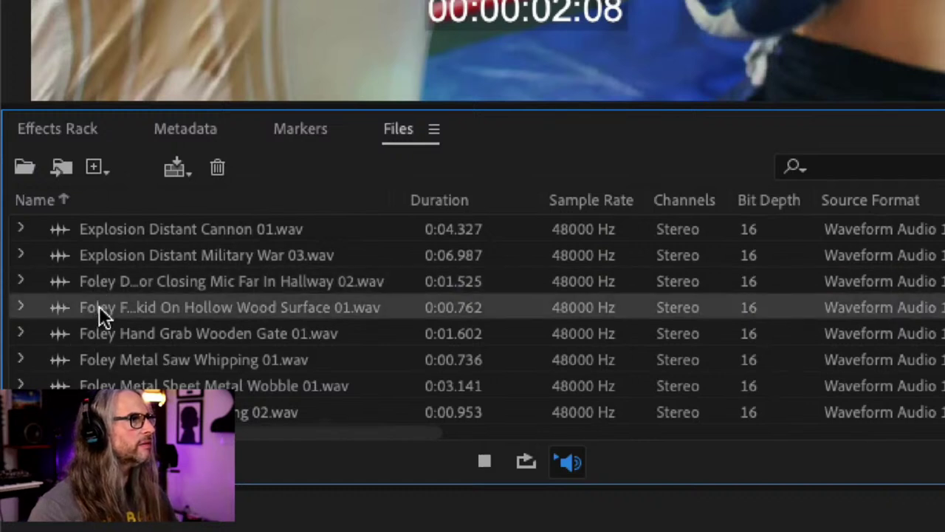
{"action": "left_click", "coordinate": [104, 333]}
{"action": "left_click", "coordinate": [104, 304]}
{"action": "left_click", "coordinate": [108, 283]}
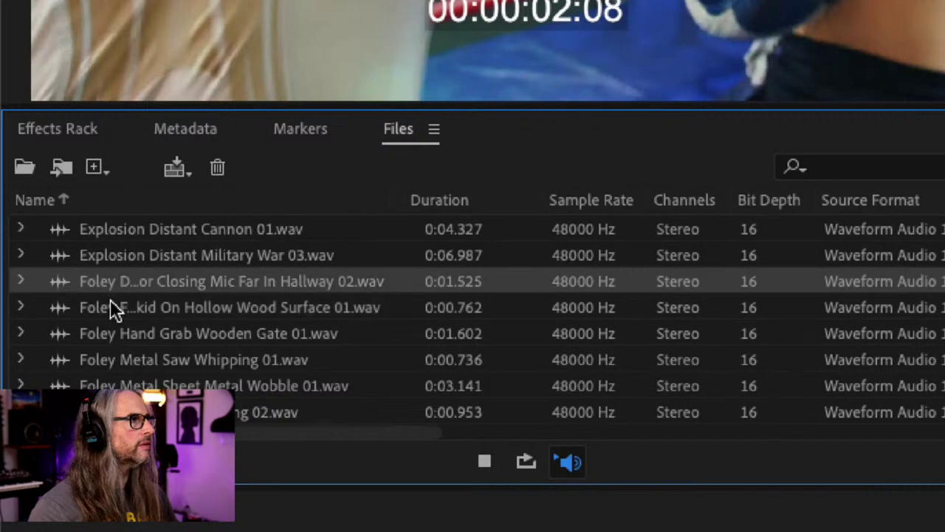
{"action": "left_click", "coordinate": [110, 303]}
{"action": "left_click", "coordinate": [113, 329]}
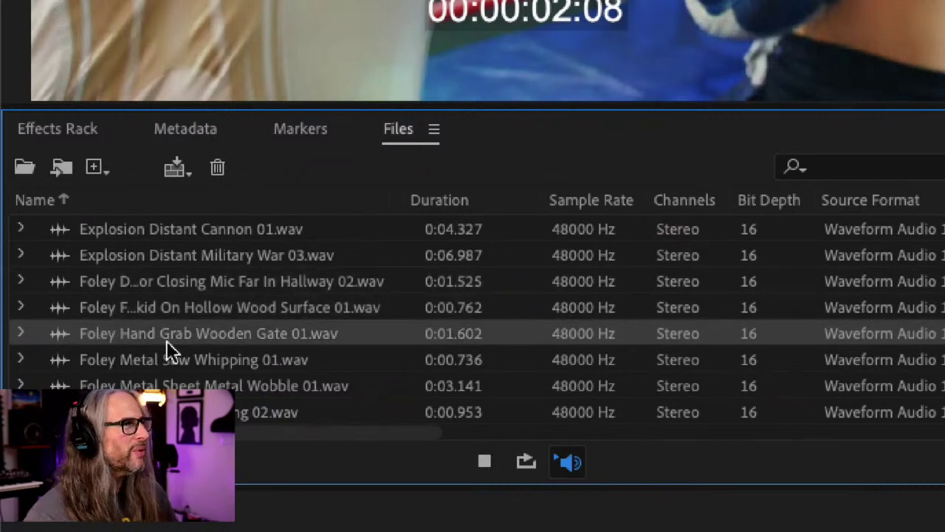
- Replay the hollow wood skid, wooden gate and door closing Foley sounds in varied order, ending on the door closing
{"action": "left_click", "coordinate": [212, 310]}
{"action": "left_click", "coordinate": [215, 329]}
{"action": "left_click", "coordinate": [213, 286]}
{"action": "left_click", "coordinate": [219, 310]}
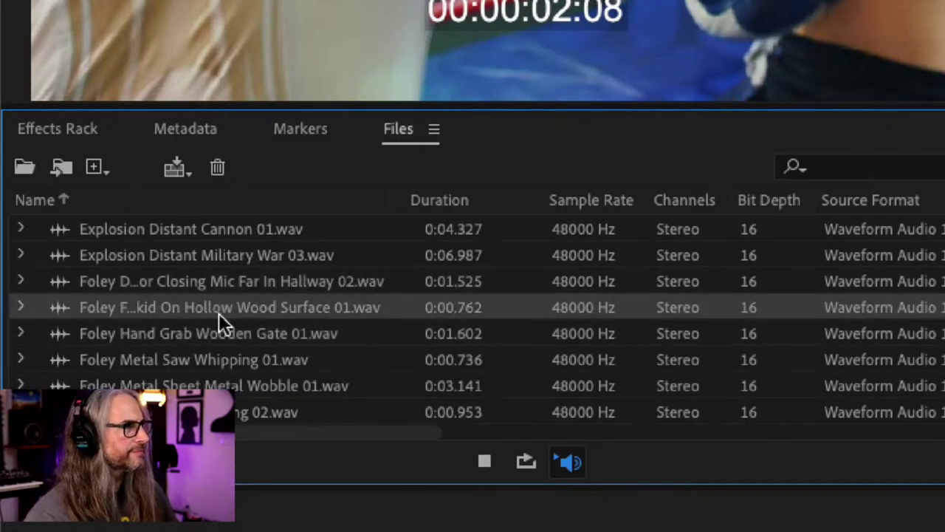
{"action": "left_click", "coordinate": [223, 331]}
{"action": "left_click", "coordinate": [230, 303]}
{"action": "left_click", "coordinate": [231, 280]}
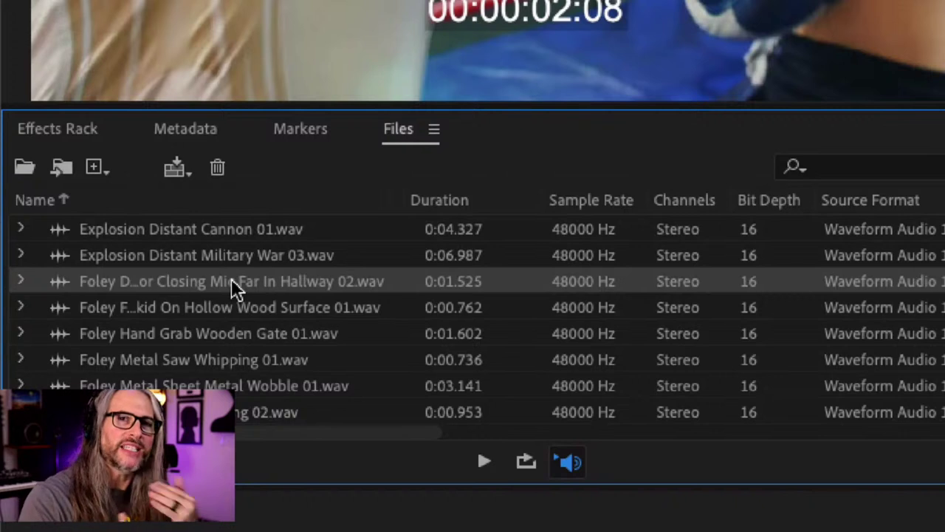
- Preview the table drop, fist hits, two-by-four whipping, thick spring and sheet metal wobble Foley sounds, ending with Kick02_48k_THmp.wav
{"action": "scroll", "coordinate": [244, 331], "scroll_direction": "down", "scroll_amount": 6}
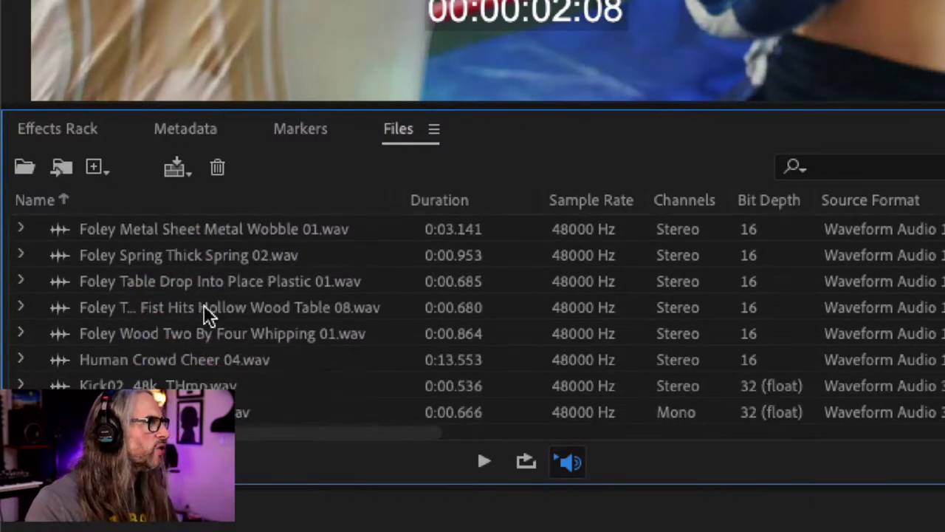
{"action": "left_click", "coordinate": [204, 306]}
{"action": "left_click", "coordinate": [209, 284]}
{"action": "left_click", "coordinate": [220, 333]}
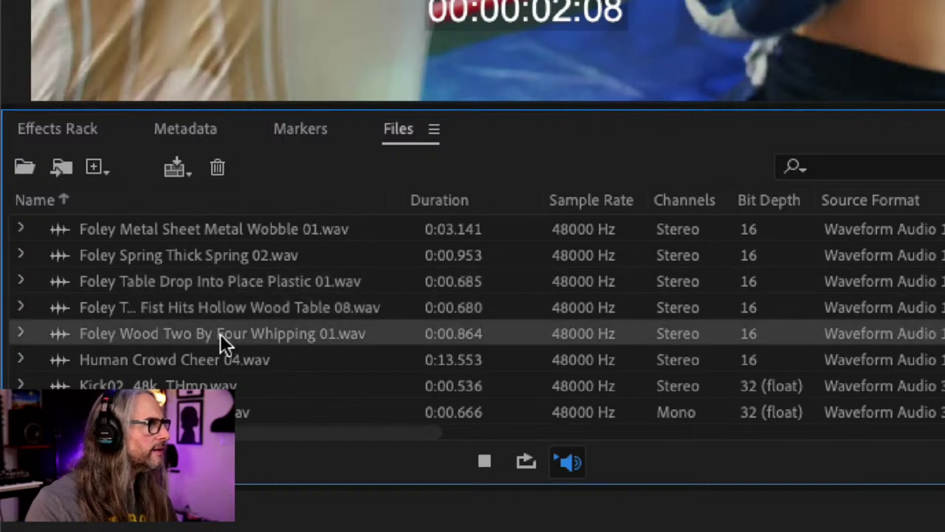
{"action": "left_click", "coordinate": [217, 311]}
{"action": "left_click", "coordinate": [216, 278]}
{"action": "left_click", "coordinate": [212, 256]}
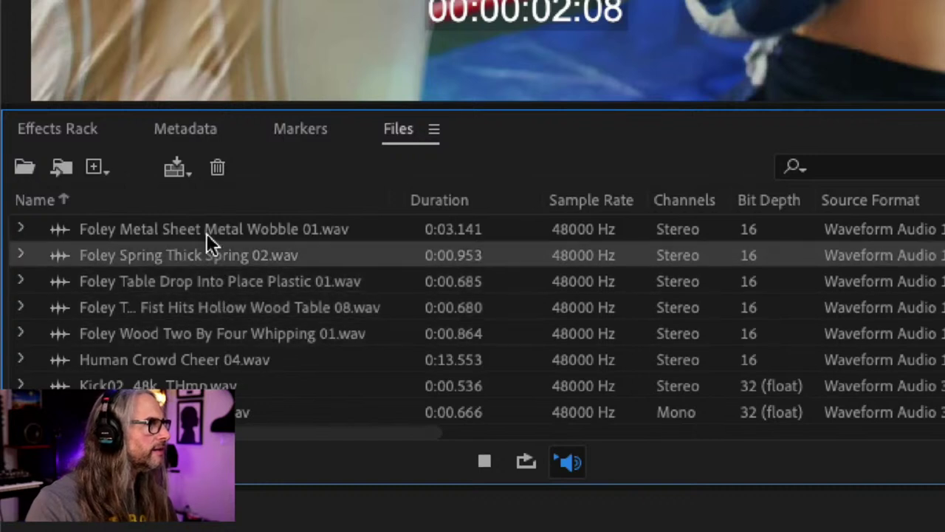
{"action": "left_click", "coordinate": [205, 230]}
{"action": "left_click", "coordinate": [209, 385]}
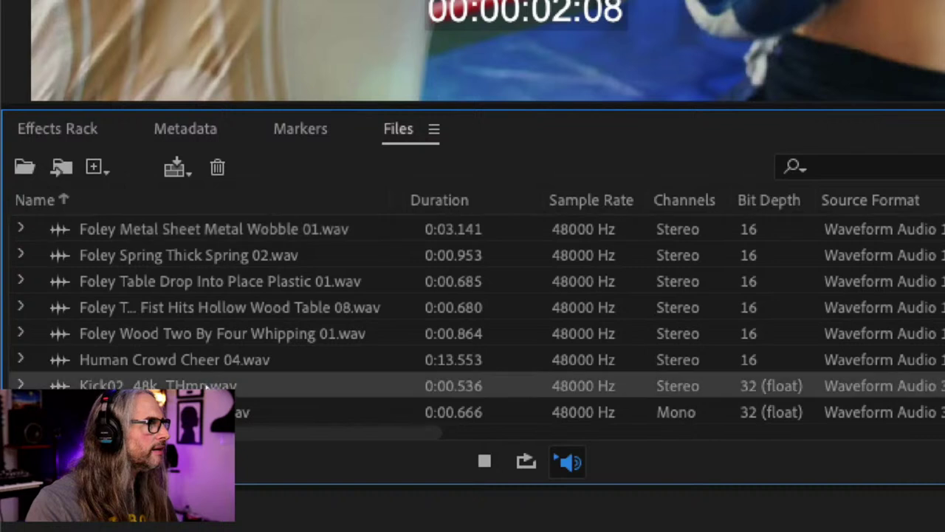
- Preview the pillow punch files from Pillow-DeepPunch02.wav through Pillow-MidPunch03.wav
{"action": "scroll", "coordinate": [181, 325], "scroll_direction": "down", "scroll_amount": 4}
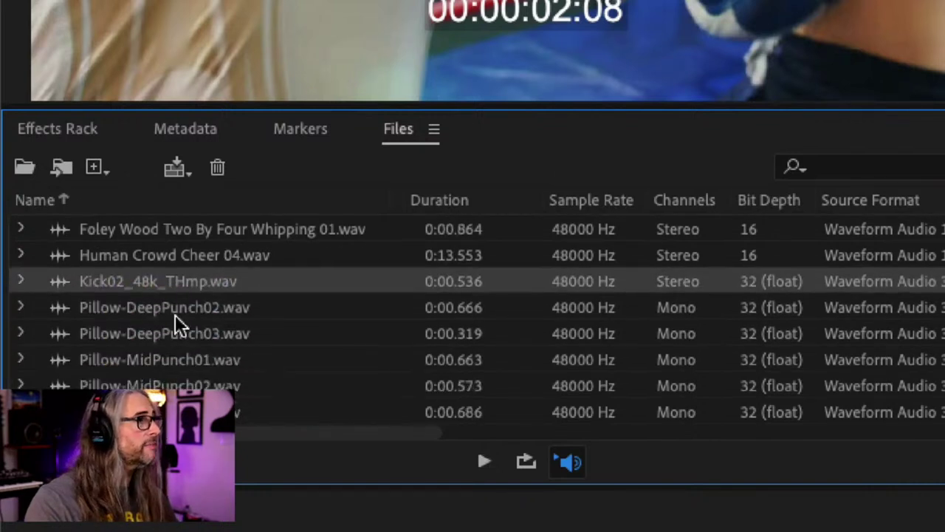
{"action": "left_click", "coordinate": [173, 307]}
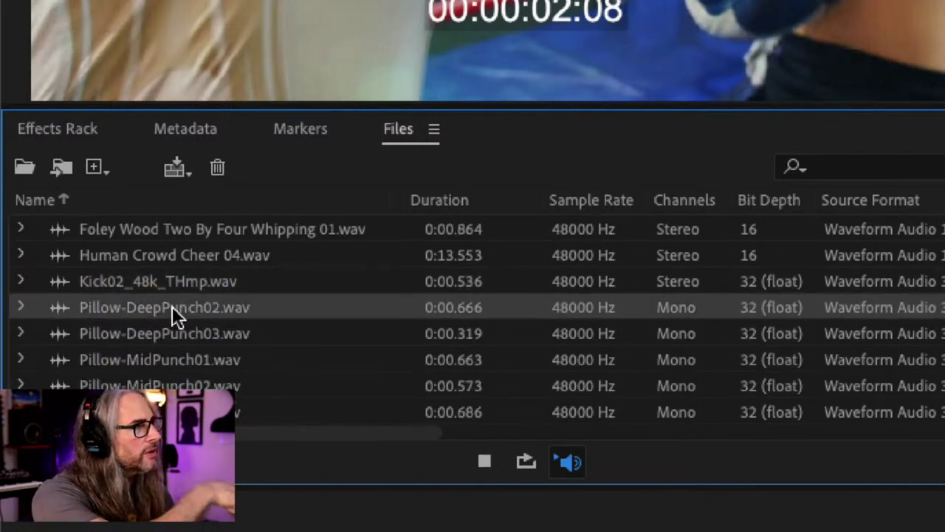
{"action": "left_click", "coordinate": [180, 333]}
{"action": "left_click", "coordinate": [189, 361]}
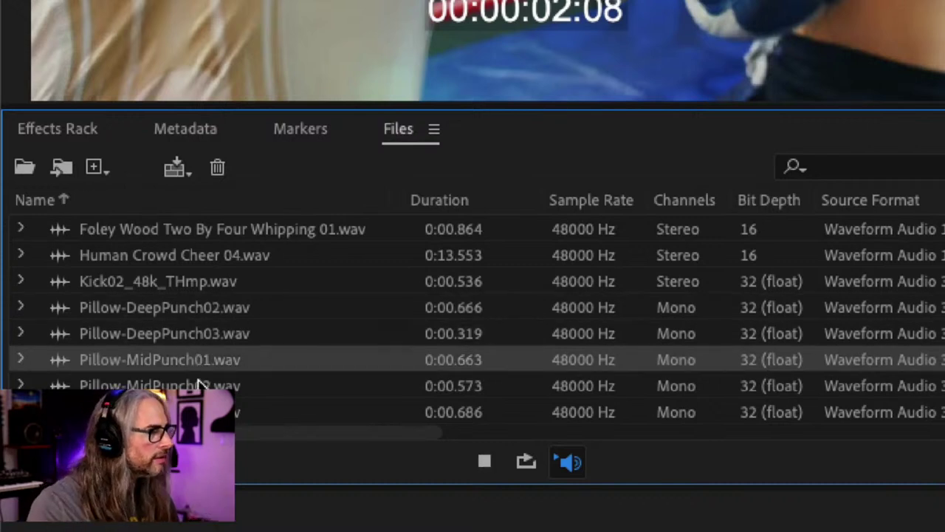
{"action": "left_click", "coordinate": [190, 385]}
{"action": "left_click", "coordinate": [192, 411]}
- Compare the pillow punches again from Pillow-DeepPunch02.wav to PillowPunchReverse.wav, ending with a preview of PunchWithGrunt-HighPitch.wav
{"action": "scroll", "coordinate": [206, 333], "scroll_direction": "down", "scroll_amount": 3}
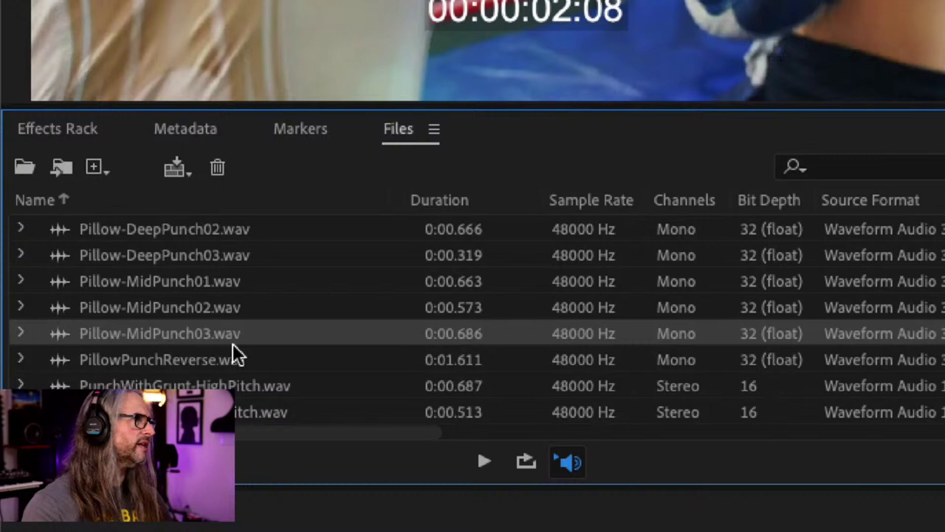
{"action": "left_click", "coordinate": [193, 229]}
{"action": "left_click", "coordinate": [193, 255]}
{"action": "left_click", "coordinate": [194, 281]}
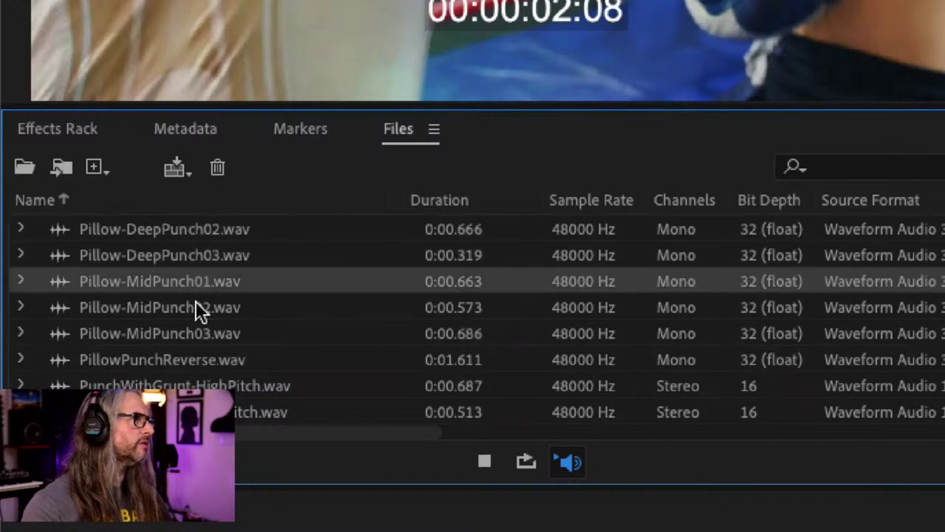
{"action": "left_click", "coordinate": [198, 307]}
{"action": "left_click", "coordinate": [202, 341]}
{"action": "left_click", "coordinate": [204, 359]}
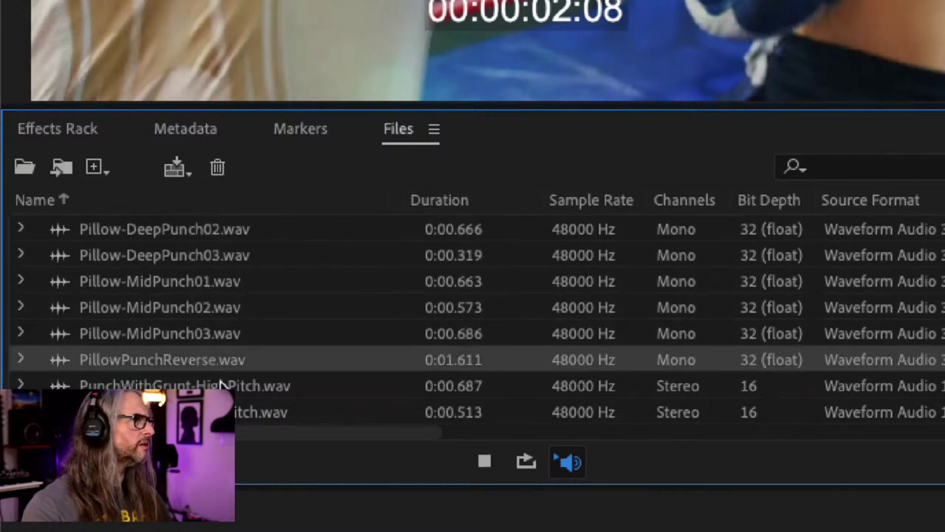
{"action": "left_click", "coordinate": [200, 339]}
{"action": "left_click", "coordinate": [203, 362]}
{"action": "left_click", "coordinate": [209, 385]}
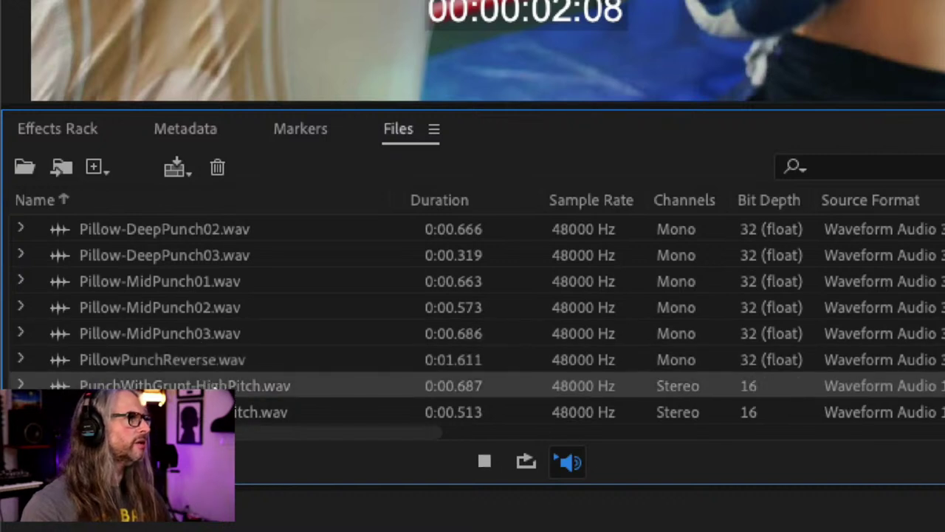
- Compare PunchWithGrunt-LowPitch.wav and PunchWithGrunt-HighPitch.wav by previewing them alternately, ending on the high-pitch version
{"action": "left_click", "coordinate": [236, 413]}
{"action": "left_click", "coordinate": [236, 385]}
{"action": "left_click", "coordinate": [237, 415]}
{"action": "left_click", "coordinate": [236, 385]}
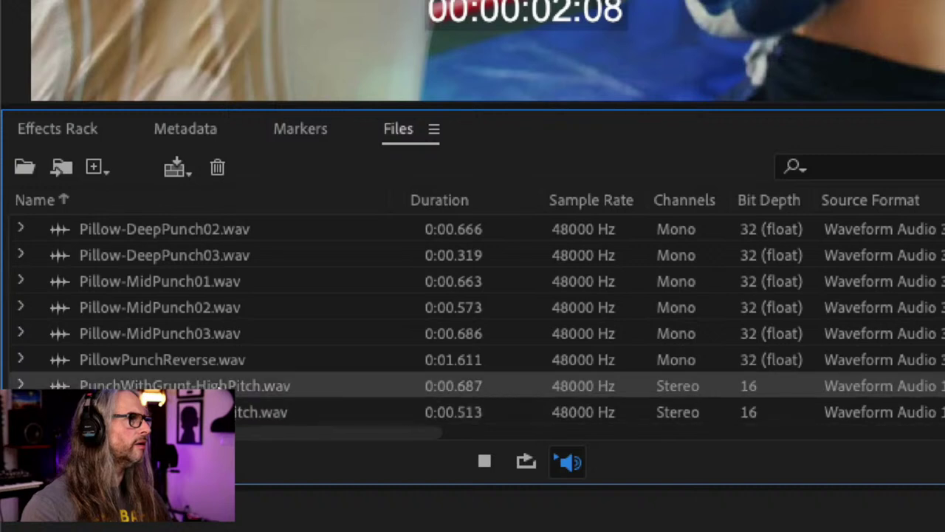
{"action": "left_click", "coordinate": [236, 413]}
{"action": "left_click", "coordinate": [236, 385]}
{"action": "left_click", "coordinate": [236, 414]}
{"action": "left_click", "coordinate": [243, 385]}
- Preview the sounds from SmackFunkDrm04.wav back up to PillowPunchReverse.wav, including the midrange whoosh, radar sweep and grunt punches
{"action": "scroll", "coordinate": [319, 347], "scroll_direction": "down", "scroll_amount": 5}
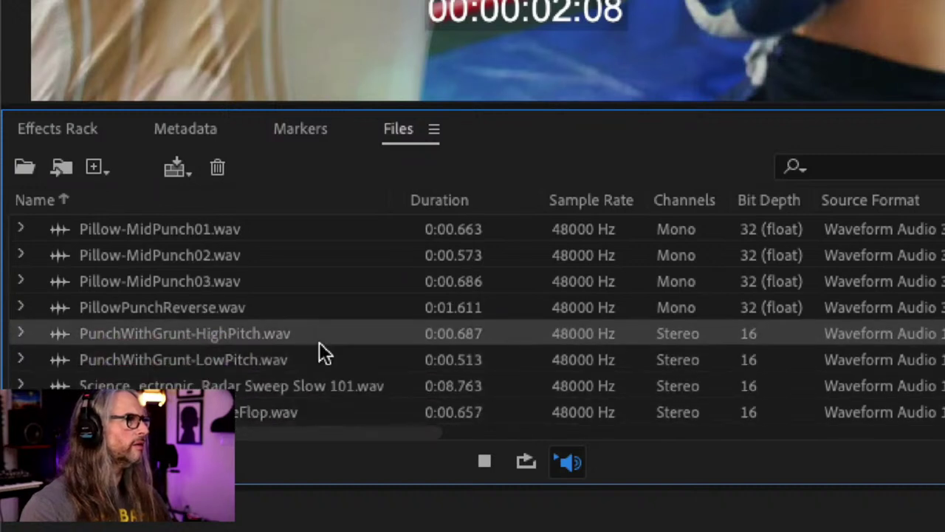
{"action": "left_click", "coordinate": [177, 361]}
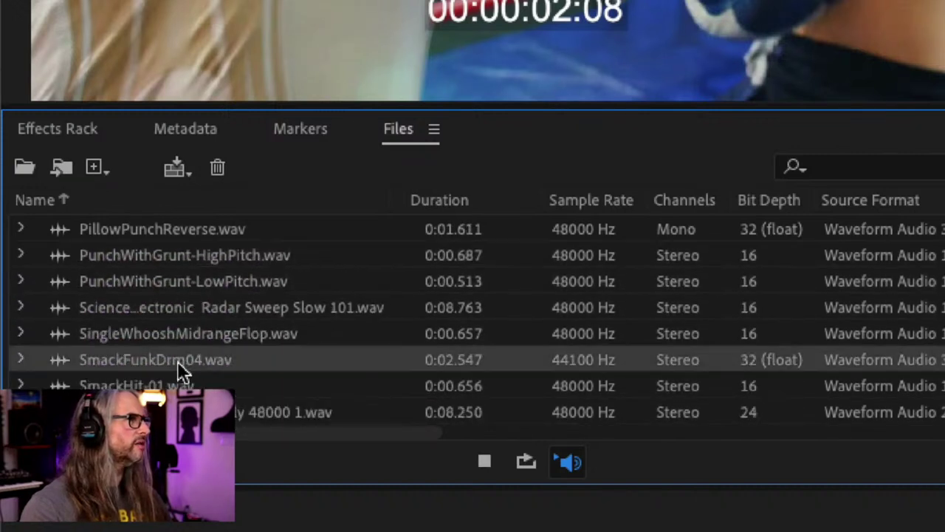
{"action": "left_click", "coordinate": [171, 375]}
{"action": "left_click", "coordinate": [170, 333]}
{"action": "left_click", "coordinate": [172, 307]}
{"action": "left_click", "coordinate": [172, 281]}
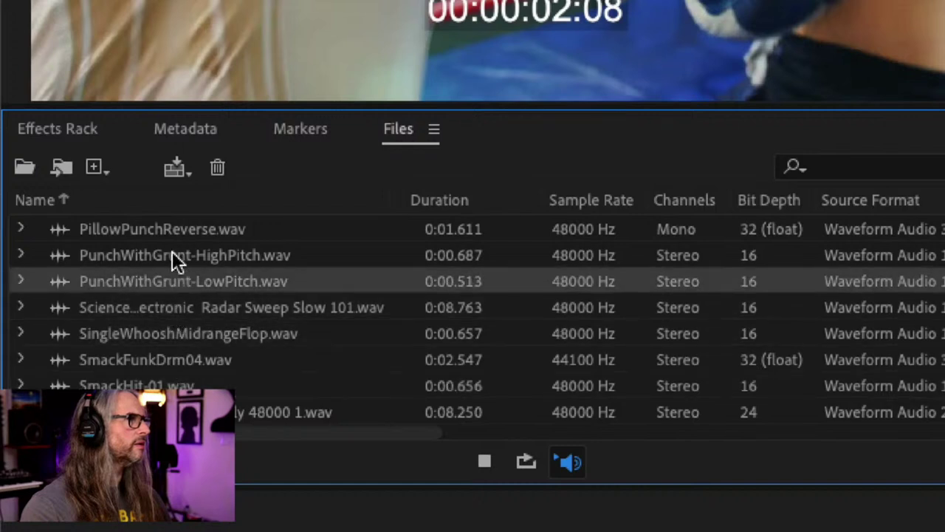
{"action": "left_click", "coordinate": [172, 255]}
{"action": "left_click", "coordinate": [167, 231]}
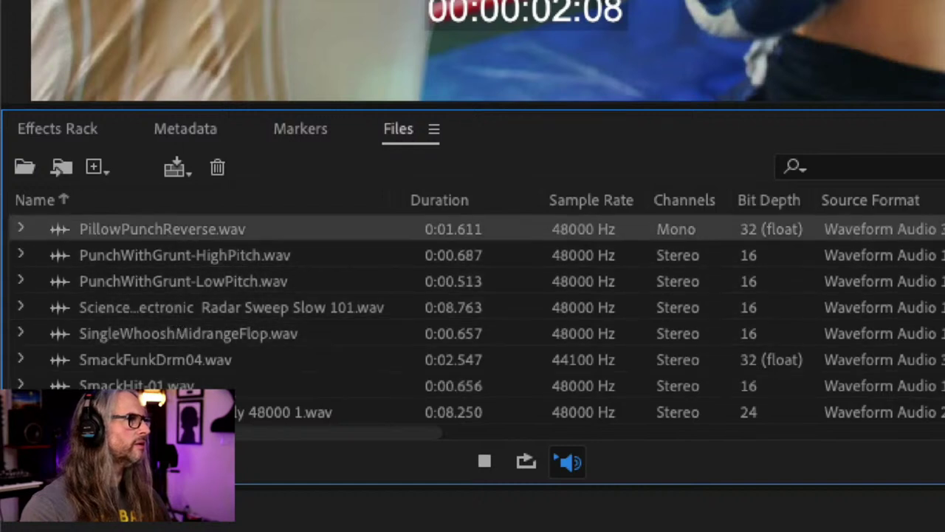
- Preview the WHOOSH-SOFT_Slightly 48000 files and the file after them, ending on WHOOSH-SOFT_Slightly 48000 1.wav, and stop the preview
{"action": "left_click", "coordinate": [281, 412]}
{"action": "scroll", "coordinate": [281, 361], "scroll_direction": "down", "scroll_amount": 2}
{"action": "left_click", "coordinate": [214, 387]}
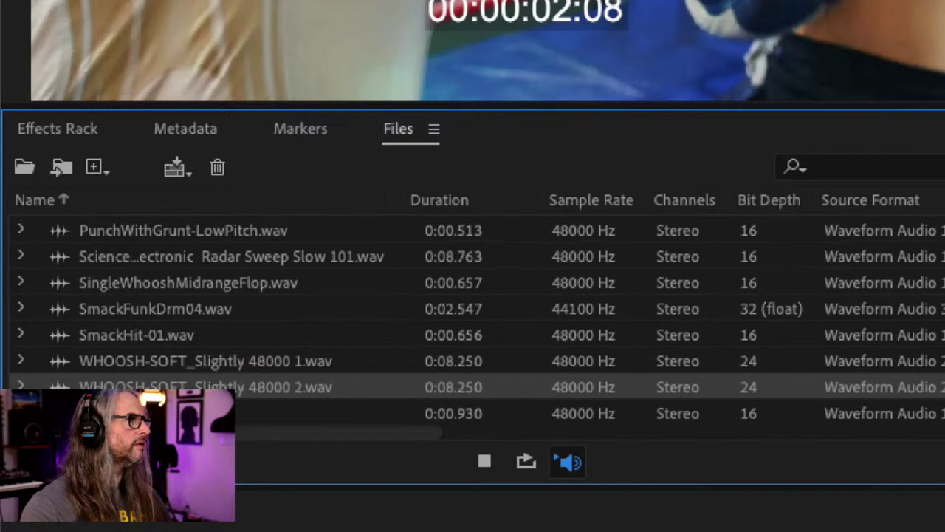
{"action": "left_click", "coordinate": [185, 414]}
{"action": "left_click", "coordinate": [186, 387]}
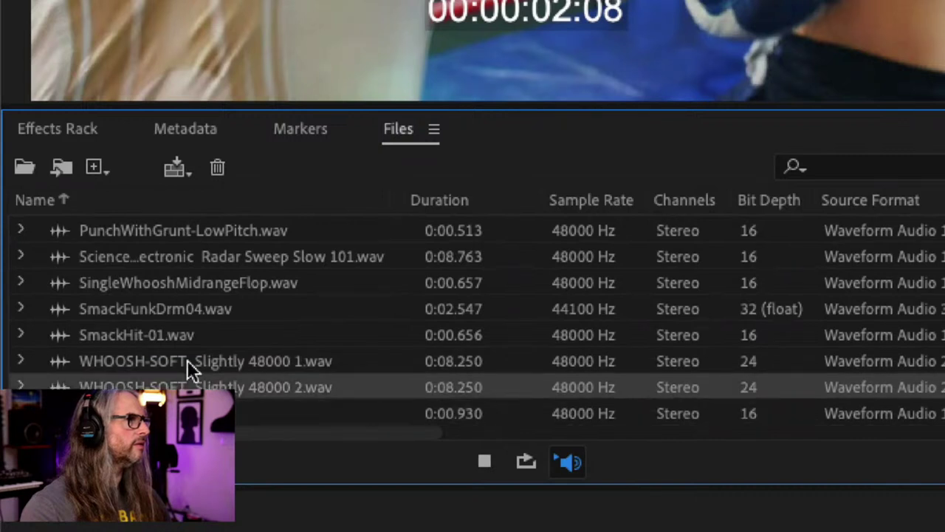
{"action": "left_click", "coordinate": [187, 359]}
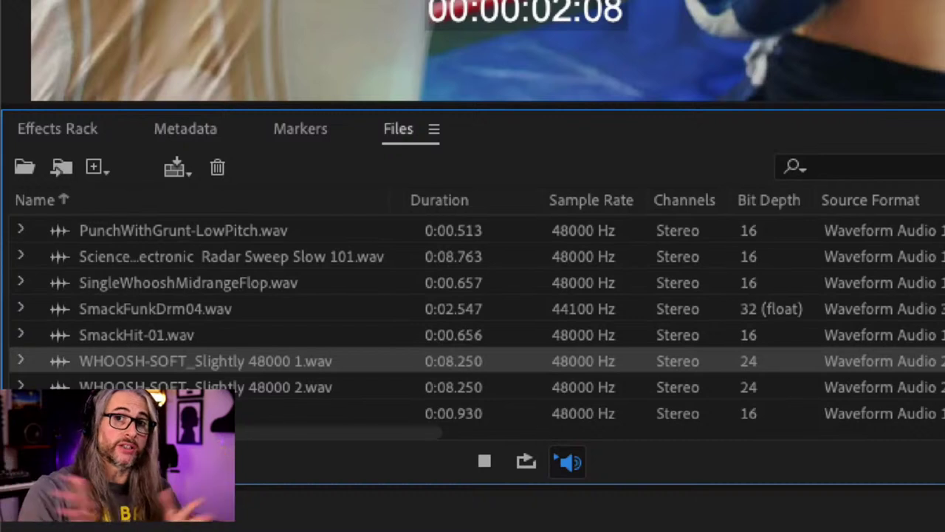
{"action": "left_click", "coordinate": [477, 447]}
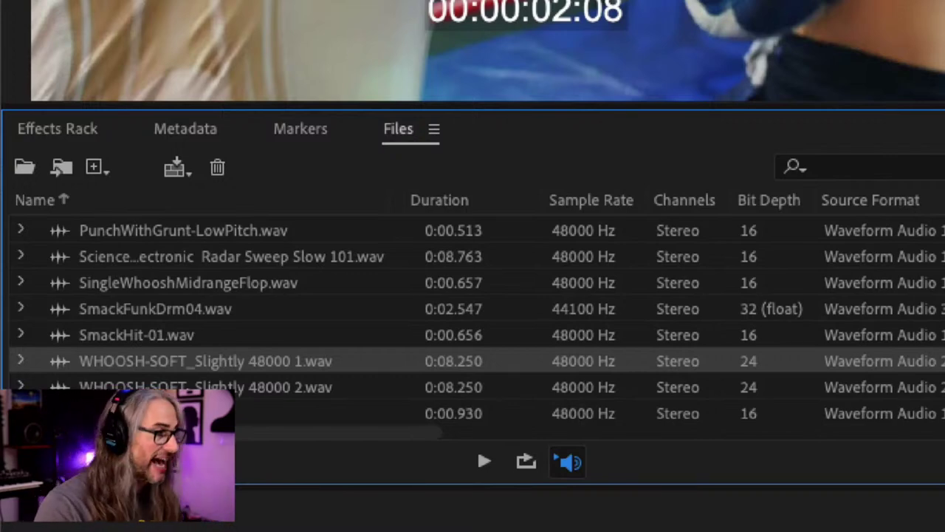
- Add Ab-BrightPunch01.wav to the AB-BrightPunch track, enlarge the track and move the clip to the B_Punch marker
{"action": "scroll", "coordinate": [211, 365], "scroll_direction": "up", "scroll_amount": 10}
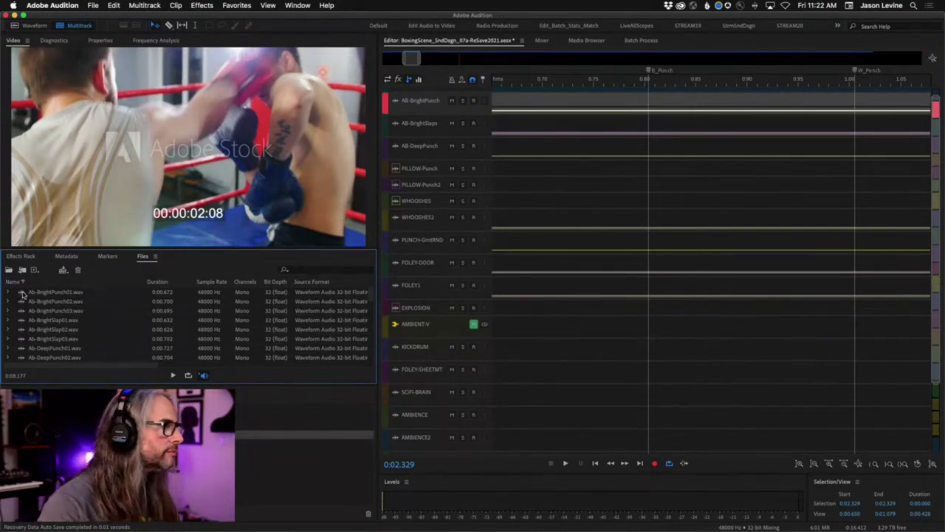
{"action": "left_click_drag", "start_coordinate": [22, 294], "coordinate": [628, 111]}
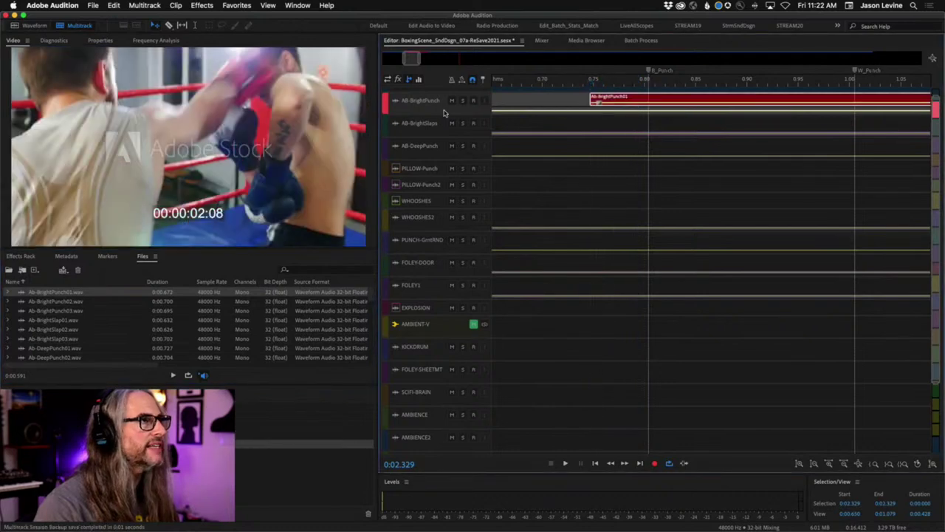
{"action": "left_click_drag", "start_coordinate": [446, 115], "coordinate": [531, 228]}
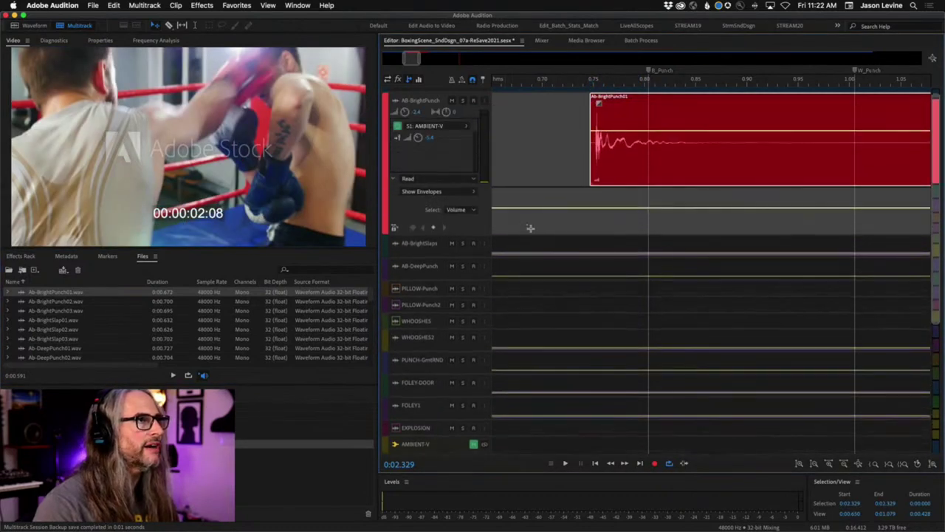
{"action": "left_click_drag", "start_coordinate": [613, 184], "coordinate": [663, 183]}
- Turn off Snap to Ruler (Coarse) and nudge the Ab-BrightPunch01 clip slightly later at the B_Punch marker
{"action": "right_click", "coordinate": [607, 87]}
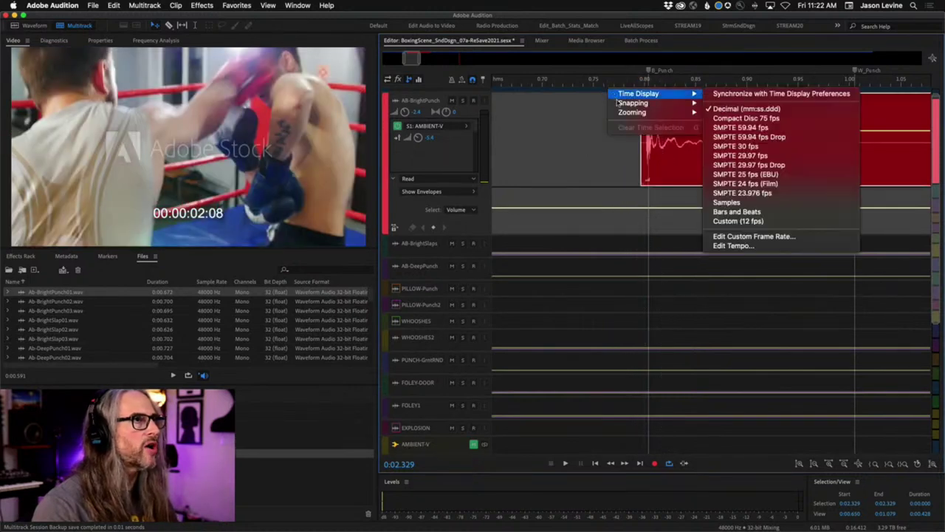
{"action": "mouse_move", "coordinate": [643, 103]}
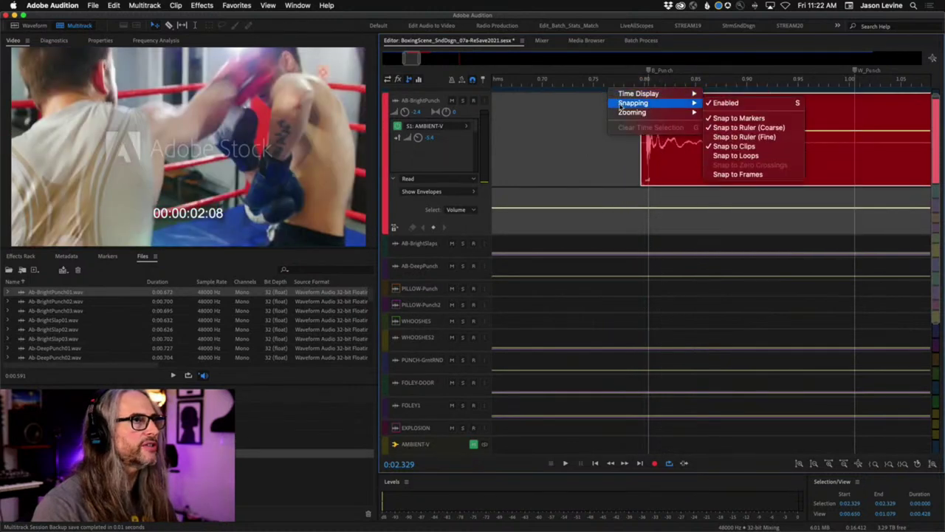
{"action": "left_click", "coordinate": [764, 129]}
{"action": "right_click", "coordinate": [606, 87]}
{"action": "mouse_move", "coordinate": [660, 103]}
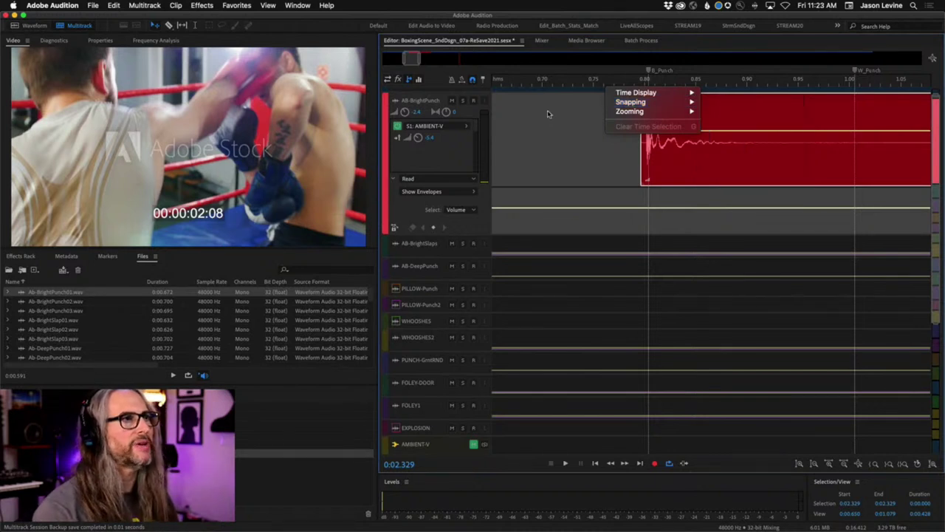
{"action": "key", "text": "Escape"}
{"action": "left_click_drag", "start_coordinate": [694, 111], "coordinate": [696, 112]}
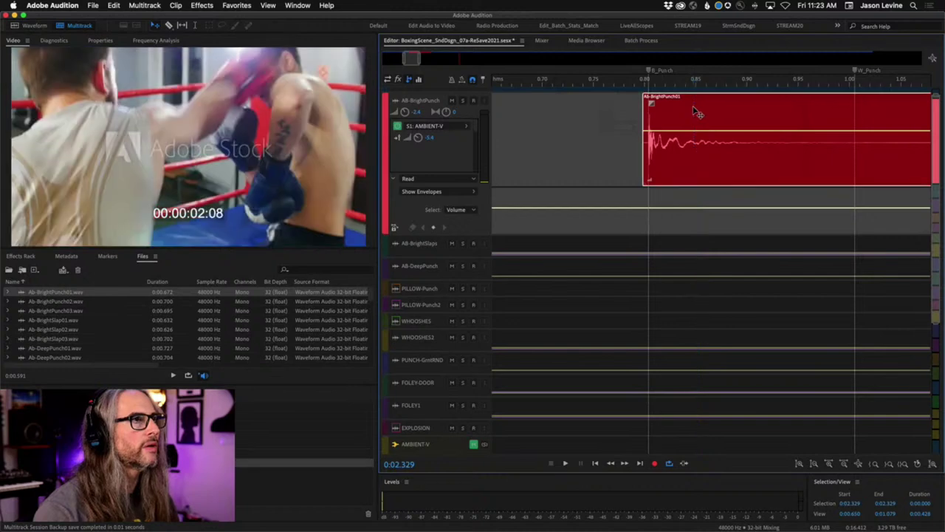
- Play the scene around the B_Punch marker to check the bright punch against the video
{"action": "left_click", "coordinate": [591, 85]}
{"action": "key", "text": "space"}
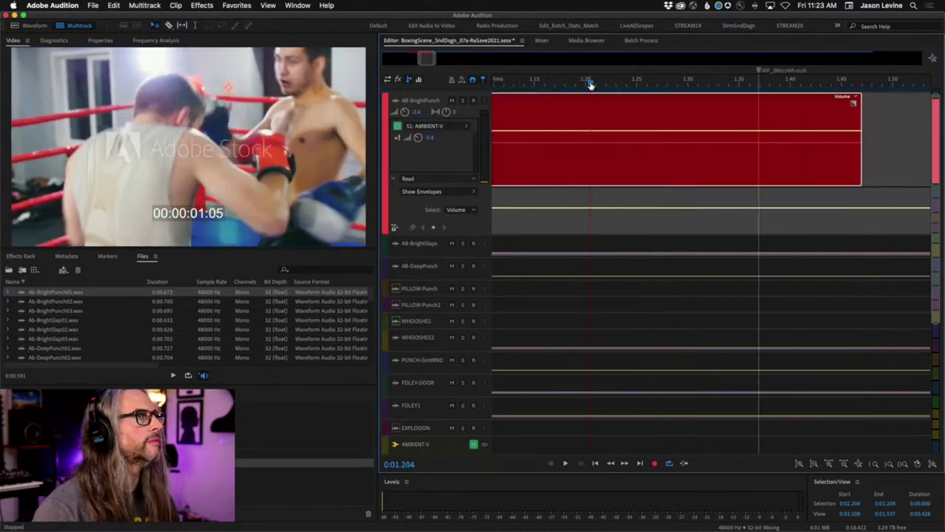
{"action": "key", "text": "space"}
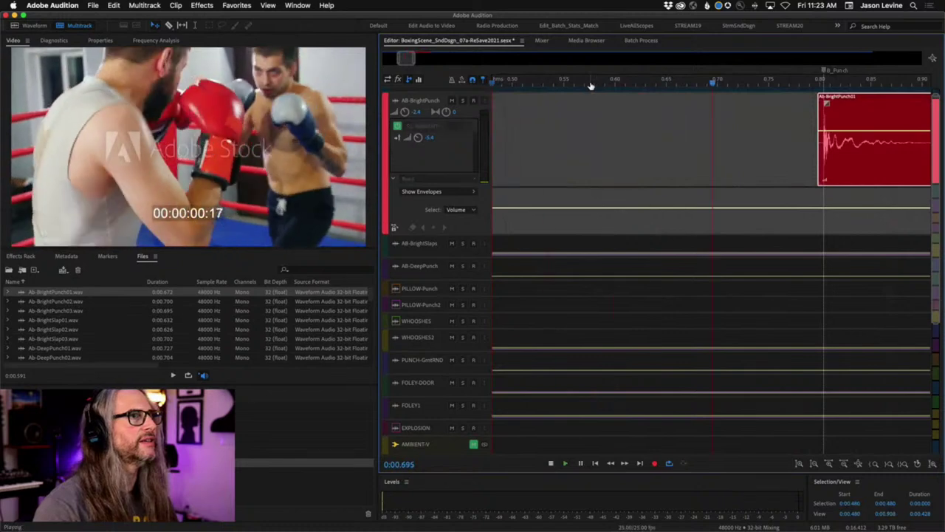
{"action": "key", "text": "space"}
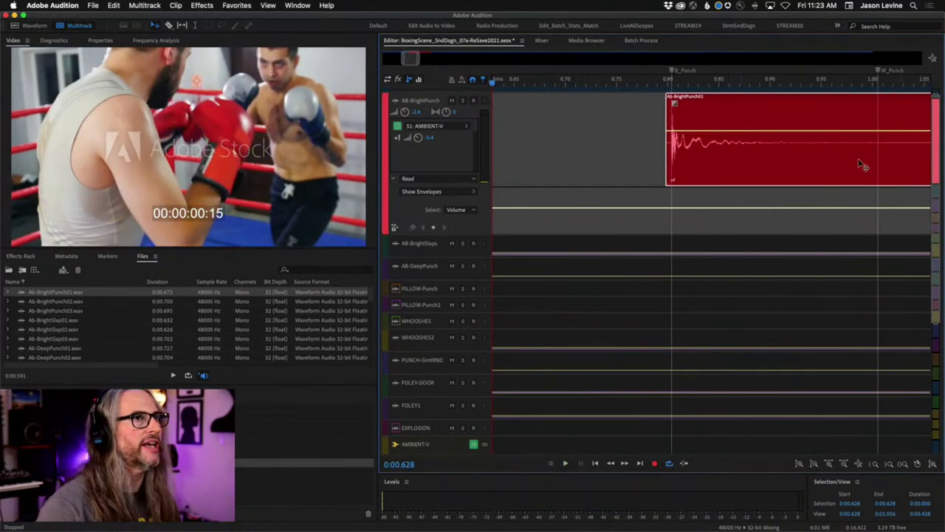
- Trim the end of the Ab-BrightPunch01 clip back to just before the W_Punch marker
{"action": "scroll", "coordinate": [874, 167], "scroll_direction": "down", "scroll_amount": 3}
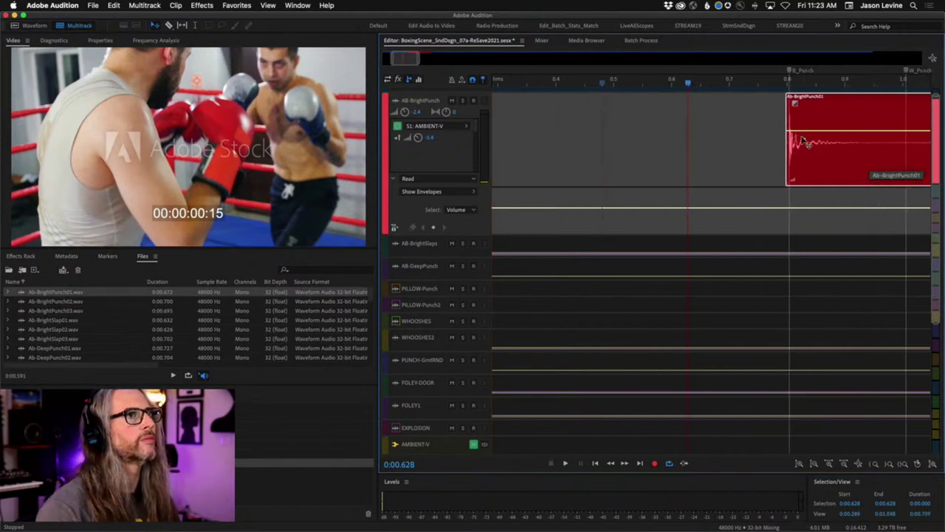
{"action": "scroll", "coordinate": [808, 144], "scroll_direction": "right", "scroll_amount": 5}
{"action": "scroll", "coordinate": [811, 147], "scroll_direction": "down", "scroll_amount": 2}
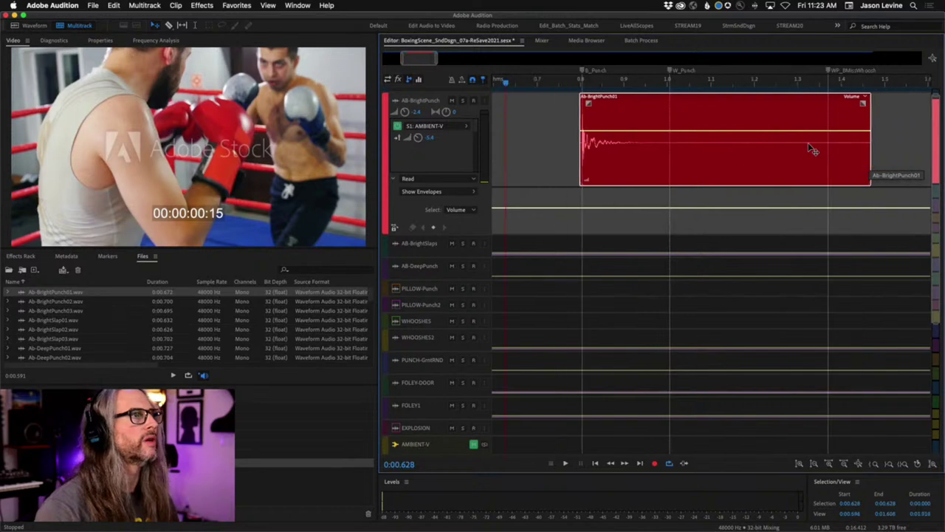
{"action": "scroll", "coordinate": [811, 147], "scroll_direction": "left", "scroll_amount": 3}
{"action": "scroll", "coordinate": [809, 147], "scroll_direction": "right", "scroll_amount": 3}
{"action": "scroll", "coordinate": [808, 144], "scroll_direction": "down", "scroll_amount": 1}
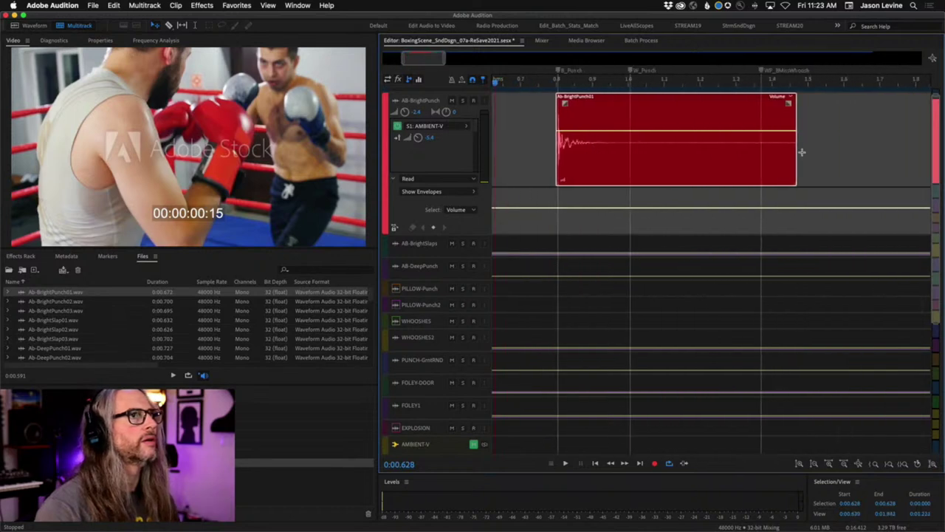
{"action": "left_click_drag", "start_coordinate": [795, 150], "coordinate": [624, 149]}
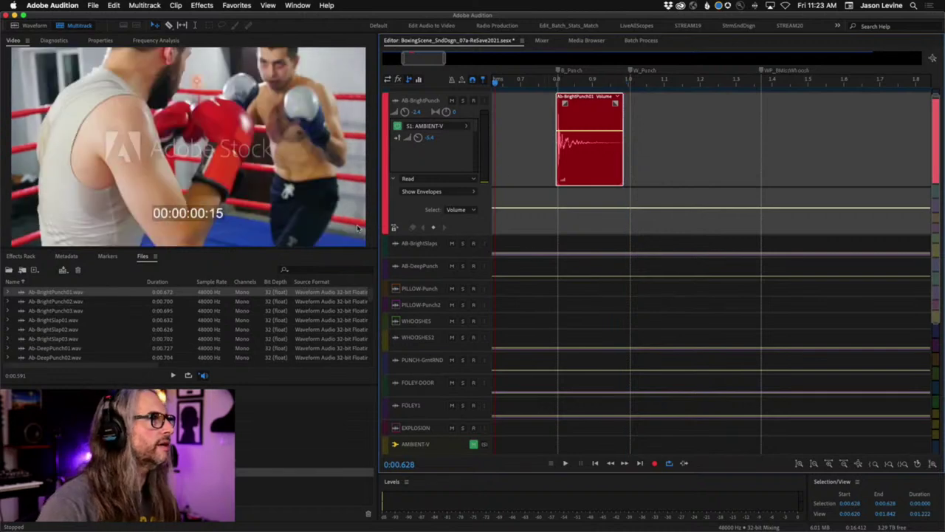
- Add Ab-BrightPunch03.wav to the AB-BrightSlaps track at the W_Punch marker and enlarge that track
{"action": "left_click", "coordinate": [24, 311]}
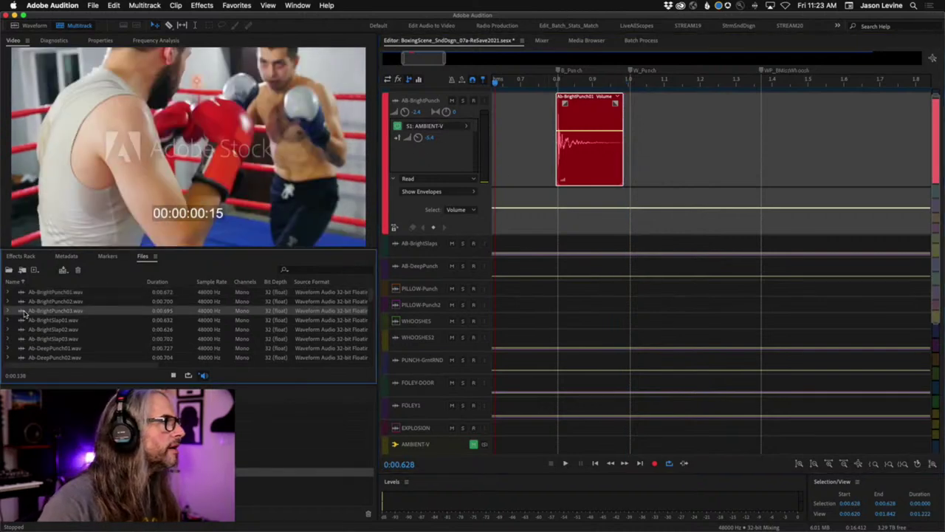
{"action": "left_click_drag", "start_coordinate": [24, 311], "coordinate": [631, 254]}
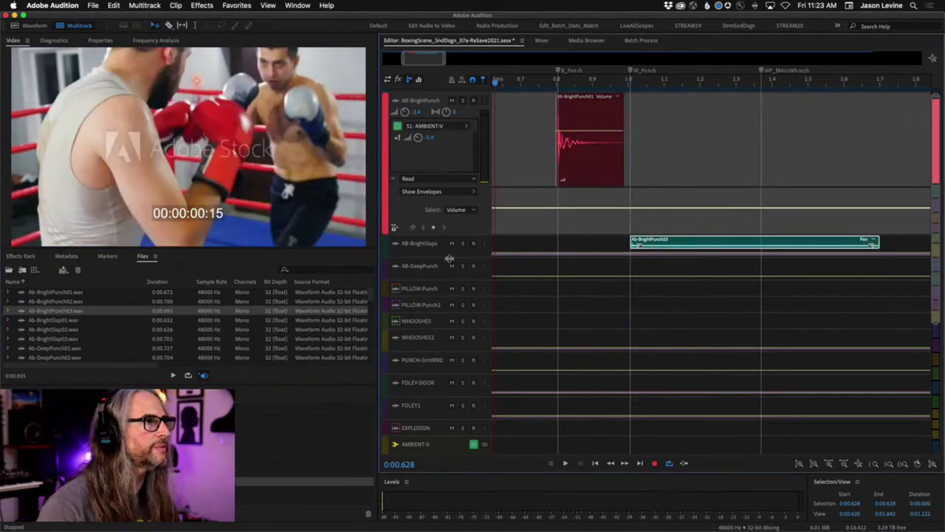
{"action": "double_click", "coordinate": [449, 257]}
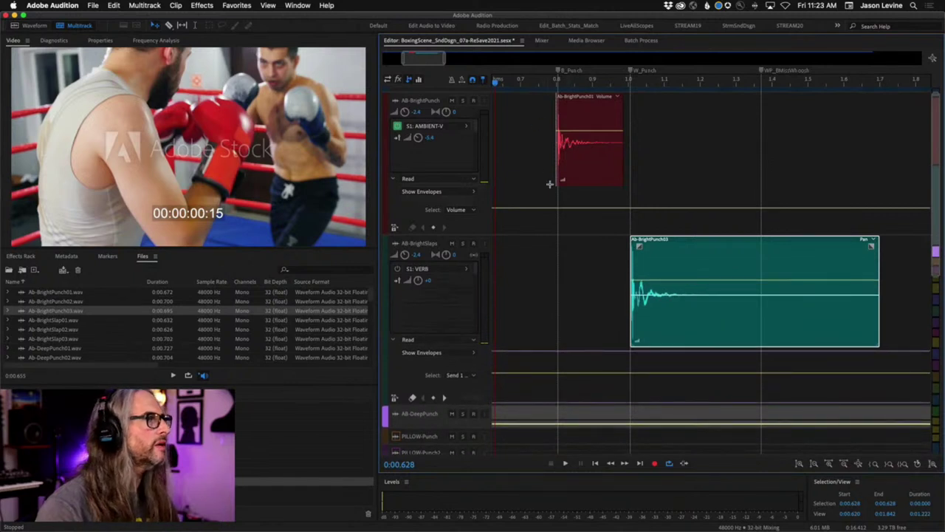
- Play the opening of the scene twice from before the B_Punch marker to check both punches in sync
{"action": "scroll", "coordinate": [507, 86], "scroll_direction": "down", "scroll_amount": 5}
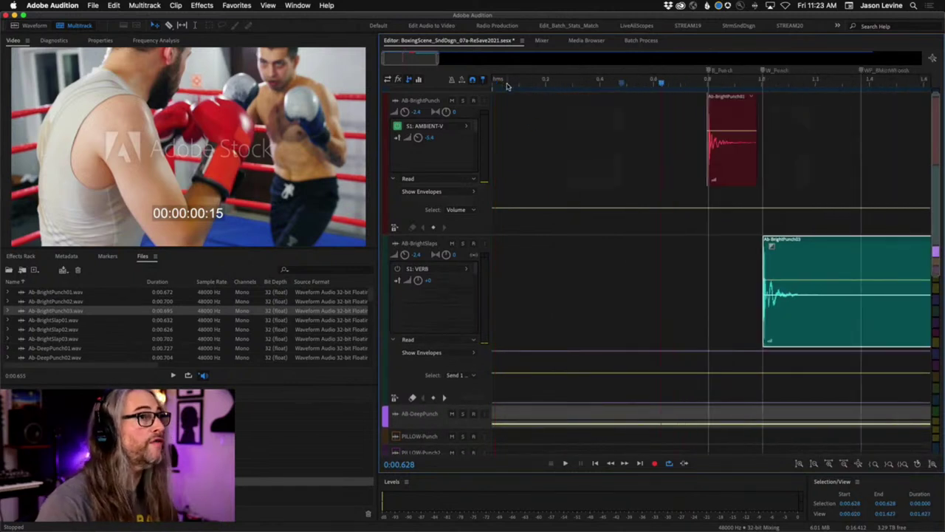
{"action": "left_click", "coordinate": [515, 84]}
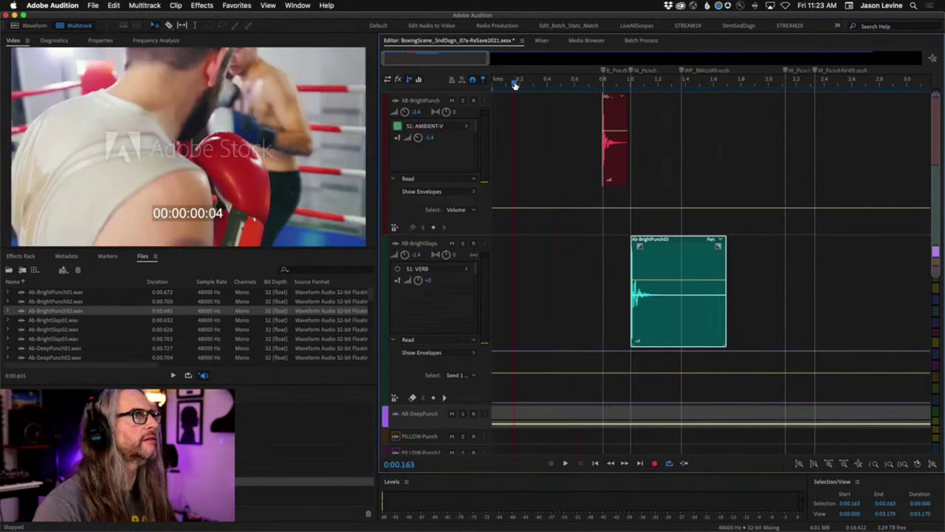
{"action": "key", "text": "space"}
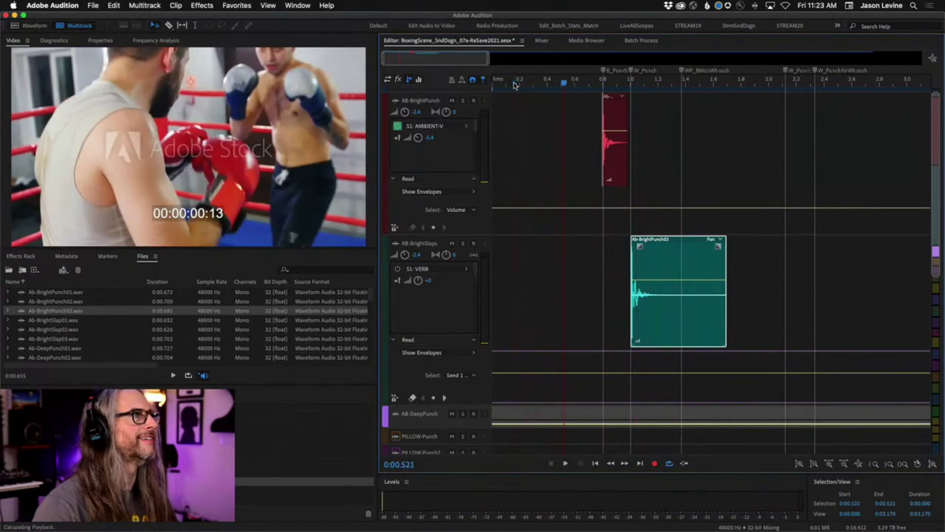
{"action": "key", "text": "space"}
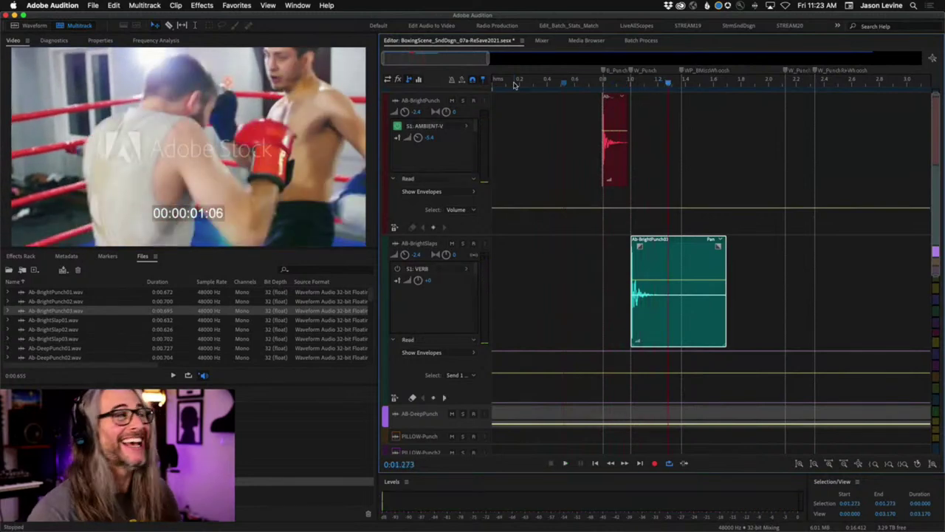
{"action": "left_click", "coordinate": [514, 83]}
{"action": "key", "text": "space"}
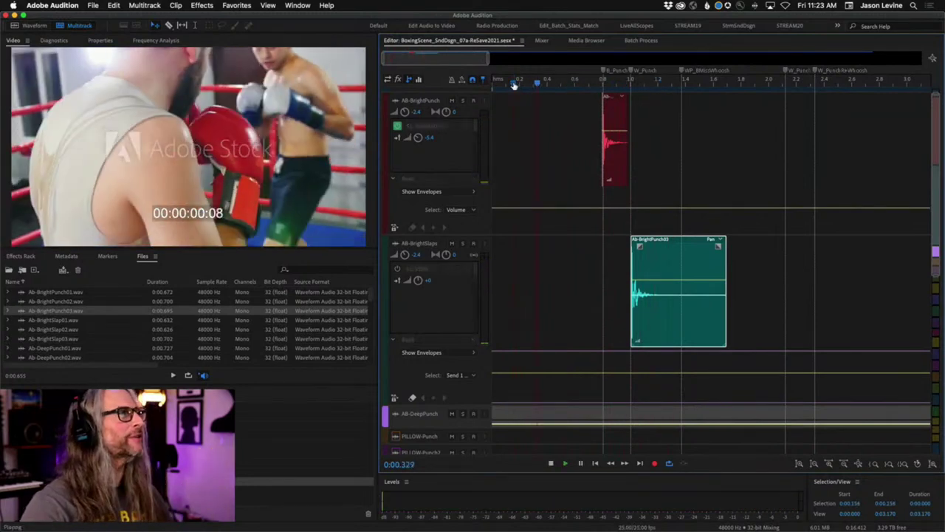
{"action": "key", "text": "space"}
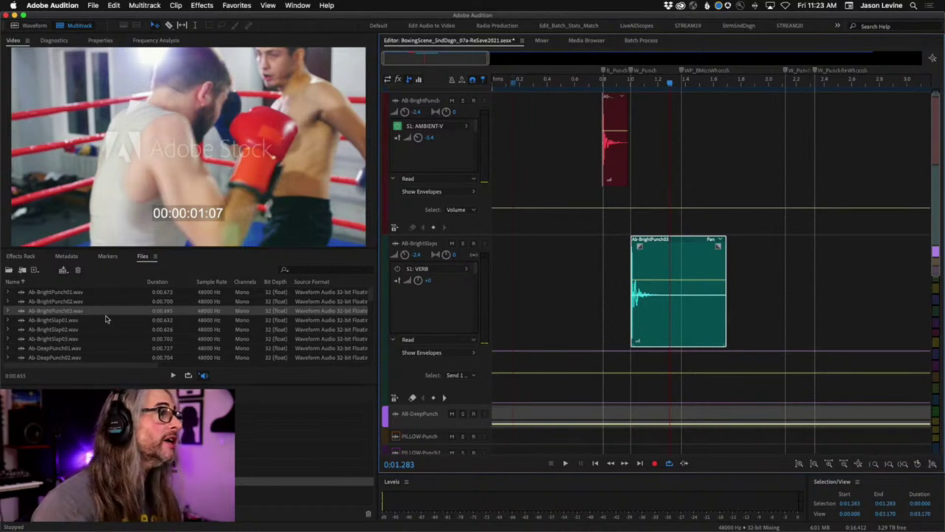
- Preview Ab-BrightPunch01.wav and the three bright slaps, and add Ab-BrightSlap01.wav to the AB-BrightSlaps track at the B_Punch marker
{"action": "left_click", "coordinate": [57, 292]}
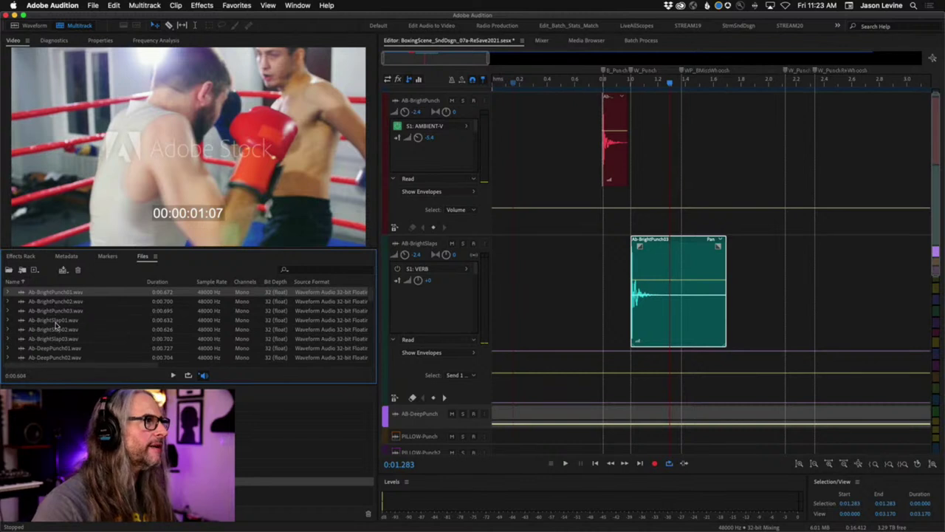
{"action": "left_click", "coordinate": [55, 322]}
{"action": "left_click", "coordinate": [53, 338]}
{"action": "left_click", "coordinate": [51, 329]}
{"action": "left_click", "coordinate": [51, 332], "text": "super"}
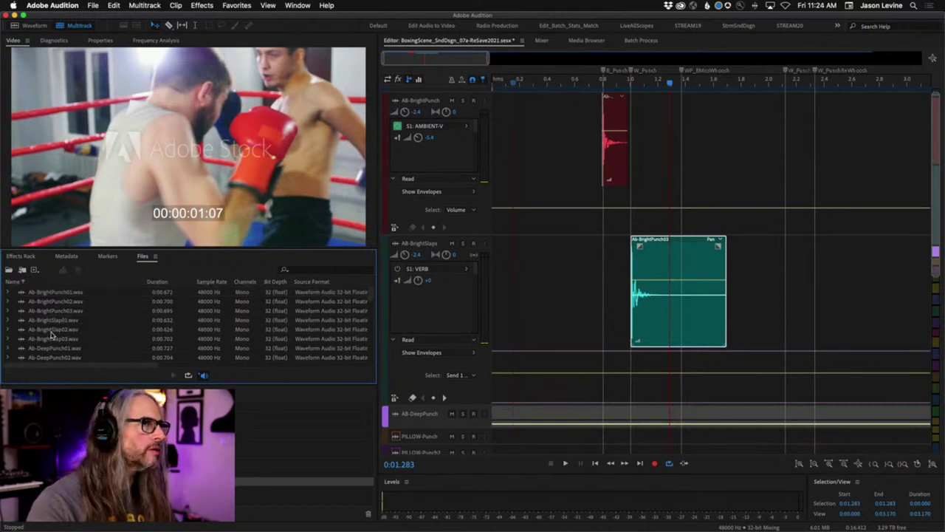
{"action": "left_click_drag", "start_coordinate": [24, 322], "coordinate": [620, 317]}
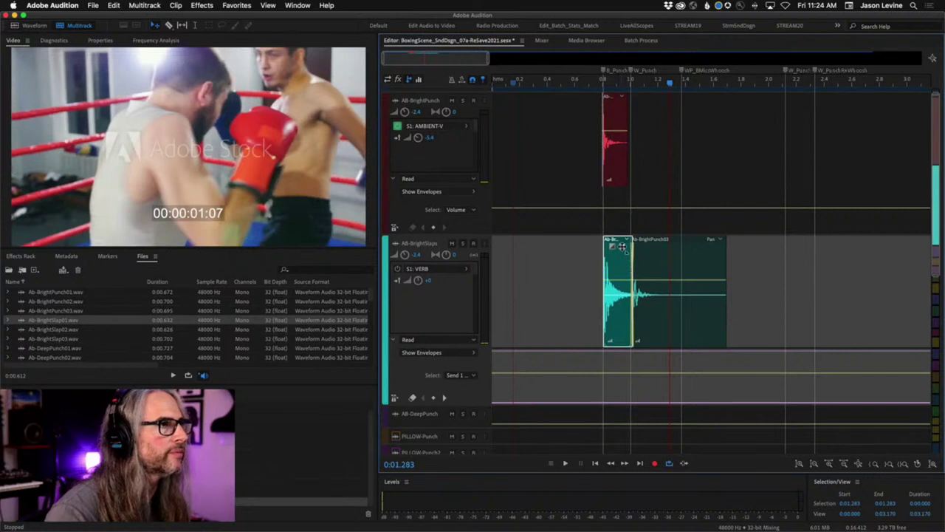
- Play the opening twice from before the B_Punch marker to check the added slap with the two punches
{"action": "left_click", "coordinate": [650, 254]}
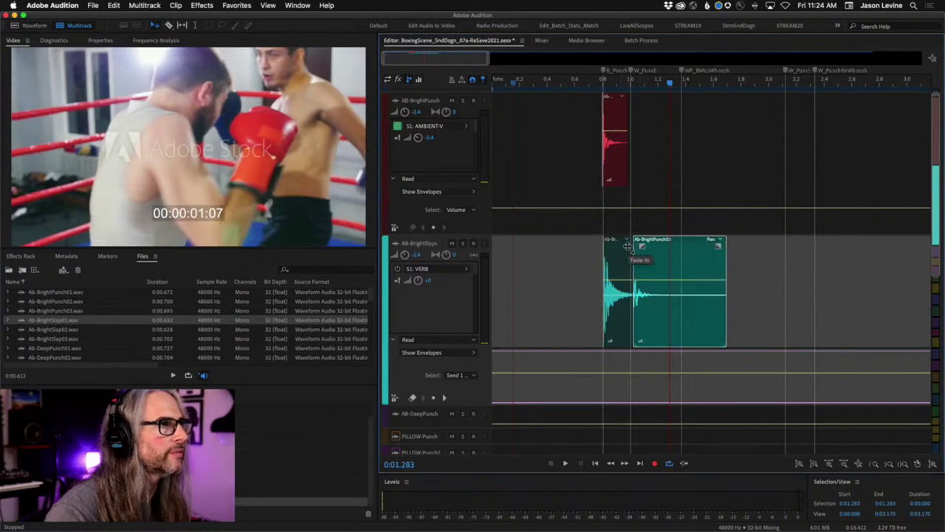
{"action": "left_click", "coordinate": [552, 85]}
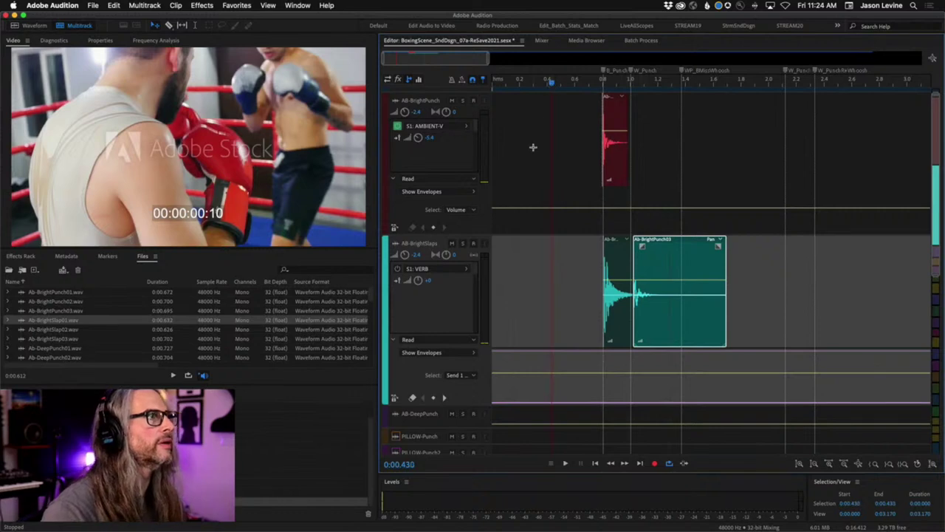
{"action": "key", "text": "space"}
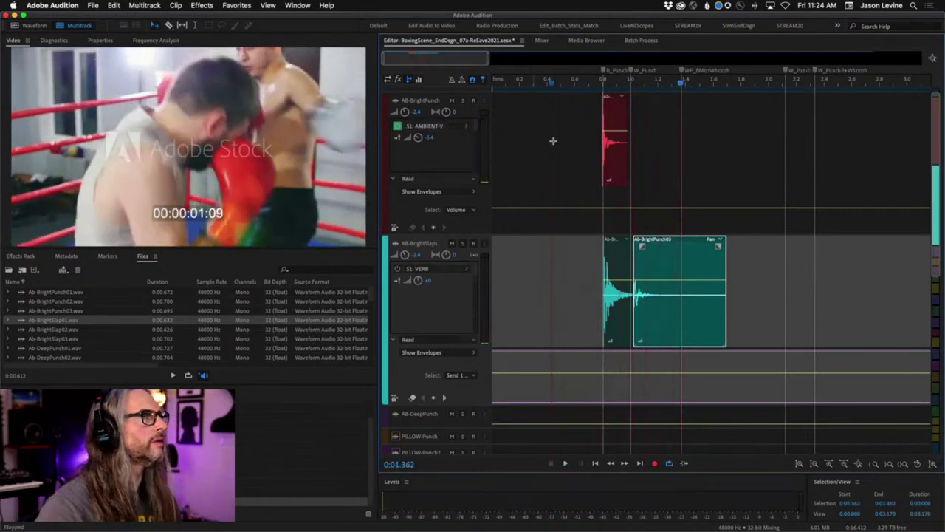
{"action": "left_click", "coordinate": [563, 87]}
{"action": "left_click", "coordinate": [563, 87]}
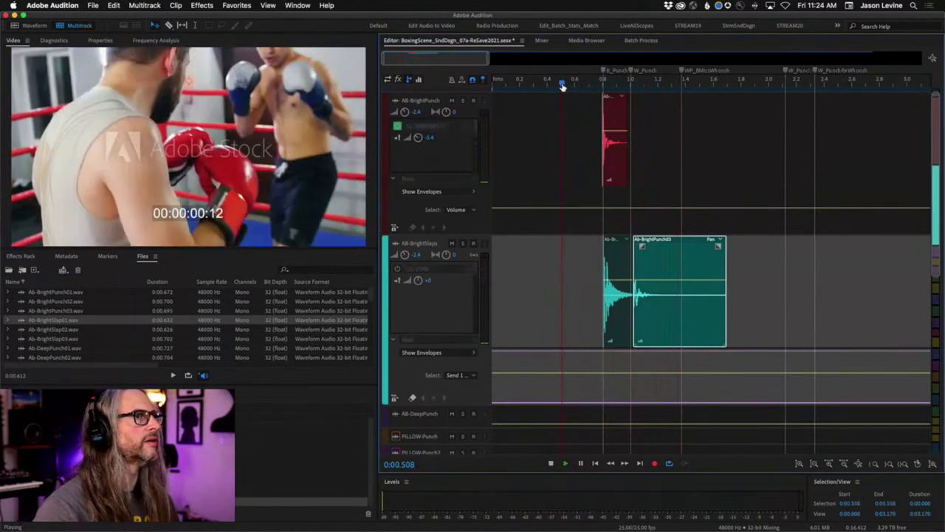
{"action": "key", "text": "space"}
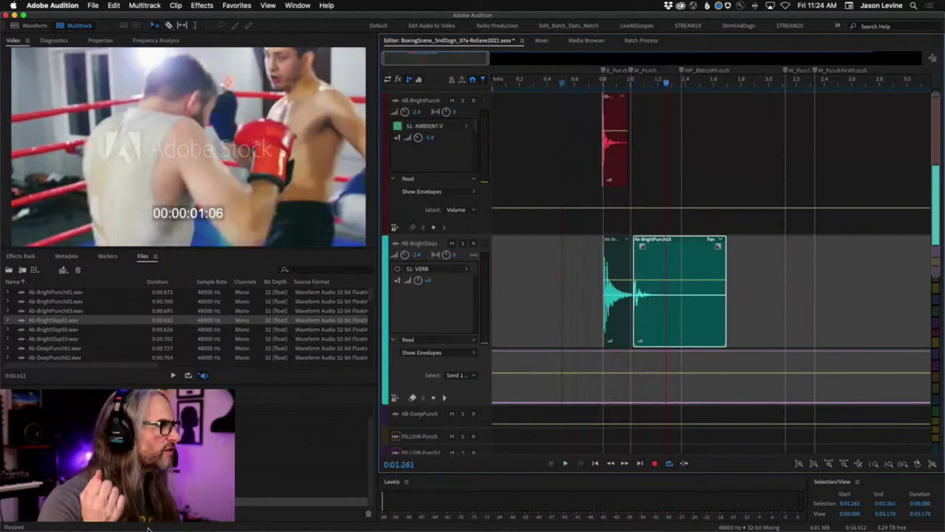
- Add Ab-DeepPunch01.wav to the AB-DeepPunch track at the W_Punch marker, enlarge the track, and set the clip gain to 0.4 dB
{"action": "left_click", "coordinate": [70, 348]}
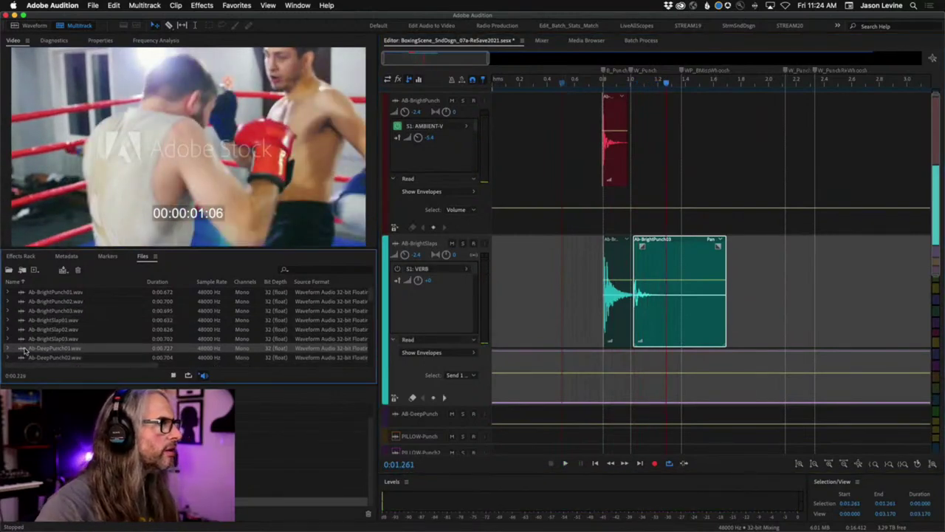
{"action": "left_click_drag", "start_coordinate": [22, 350], "coordinate": [632, 419]}
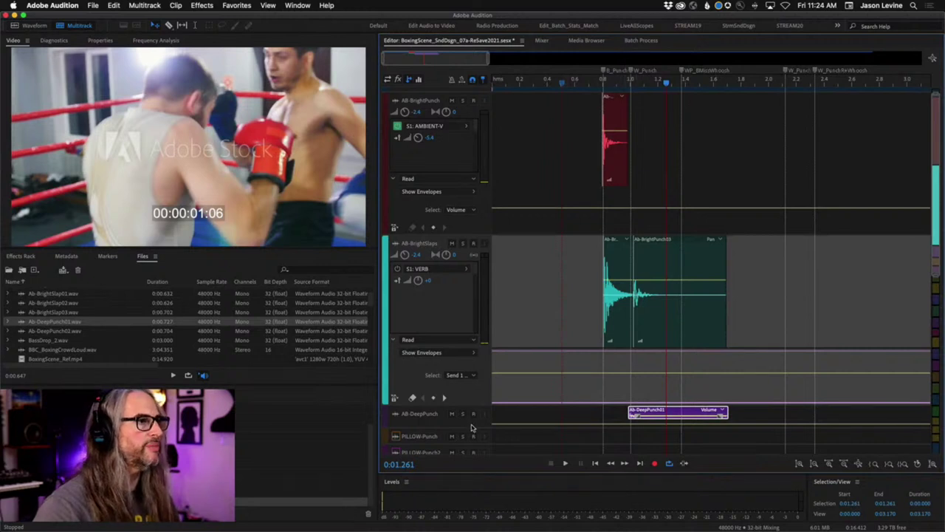
{"action": "left_click_drag", "start_coordinate": [473, 427], "coordinate": [473, 450]}
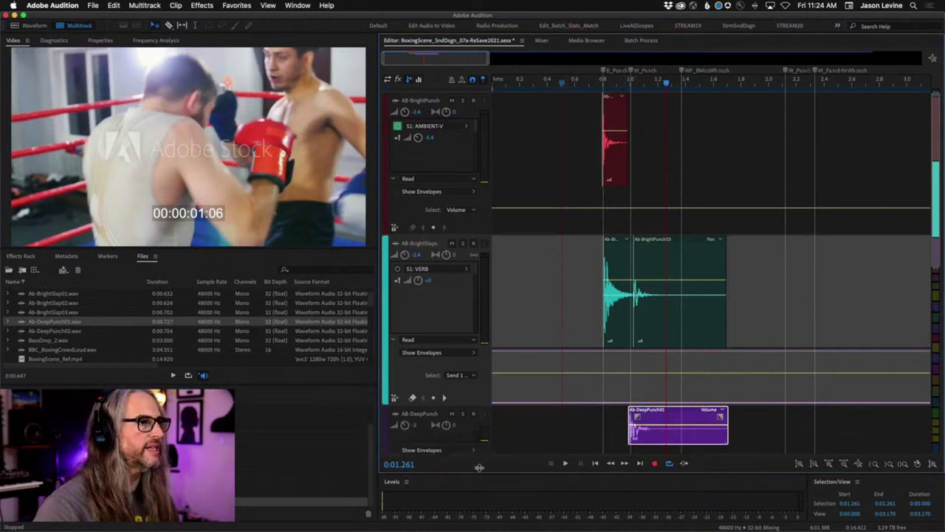
{"action": "left_click", "coordinate": [639, 437]}
{"action": "left_click_drag", "start_coordinate": [640, 438], "coordinate": [656, 441]}
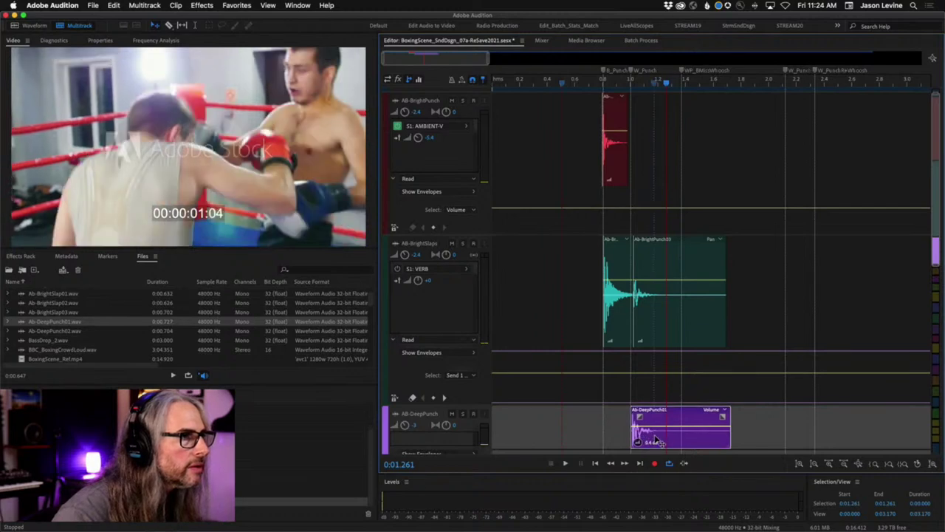
- Play the opening repeatedly from before the B_Punch marker to check the deep punch layered under the bright punch
{"action": "left_click", "coordinate": [542, 88]}
{"action": "key", "text": "space"}
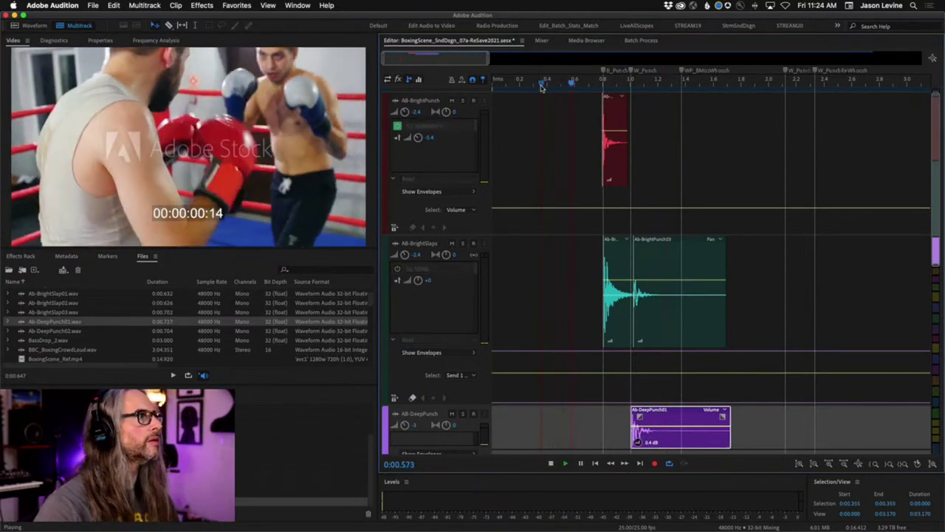
{"action": "key", "text": "space"}
{"action": "key", "text": "space"}
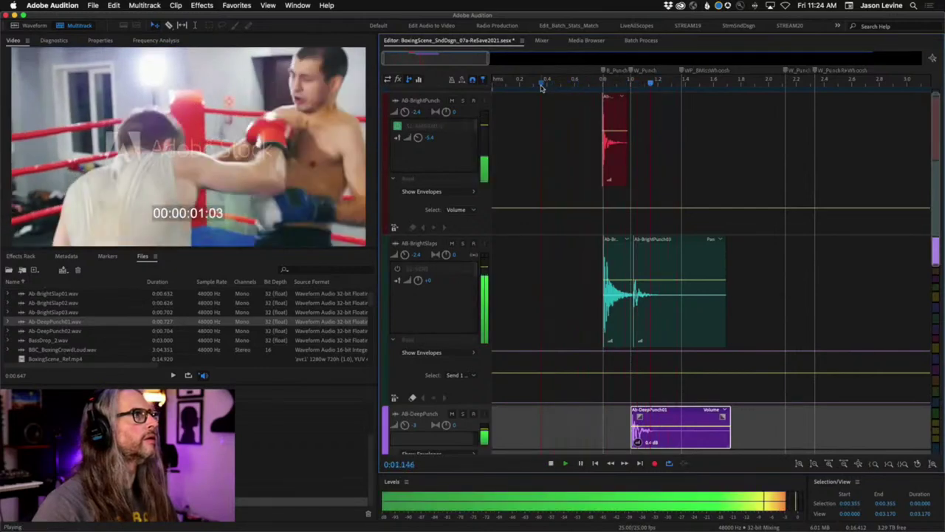
{"action": "key", "text": "space"}
{"action": "left_click", "coordinate": [541, 88]}
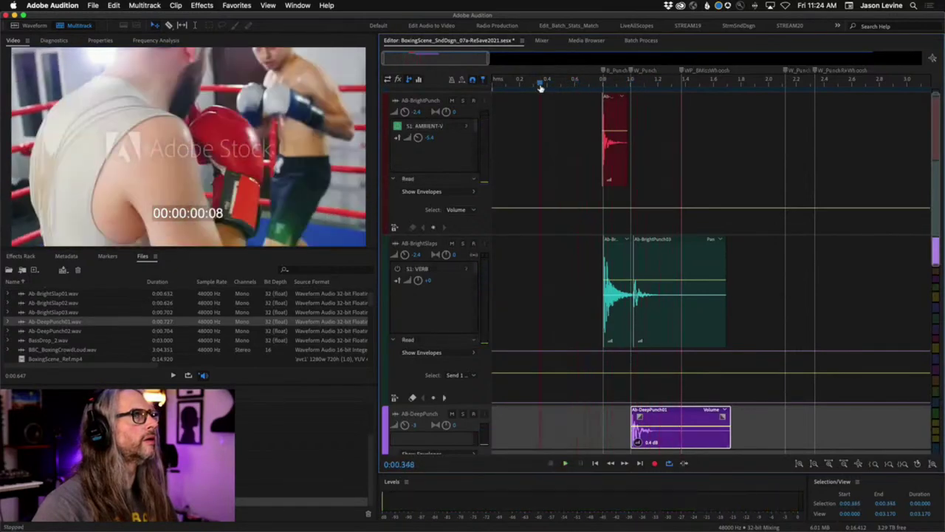
{"action": "key", "text": "space"}
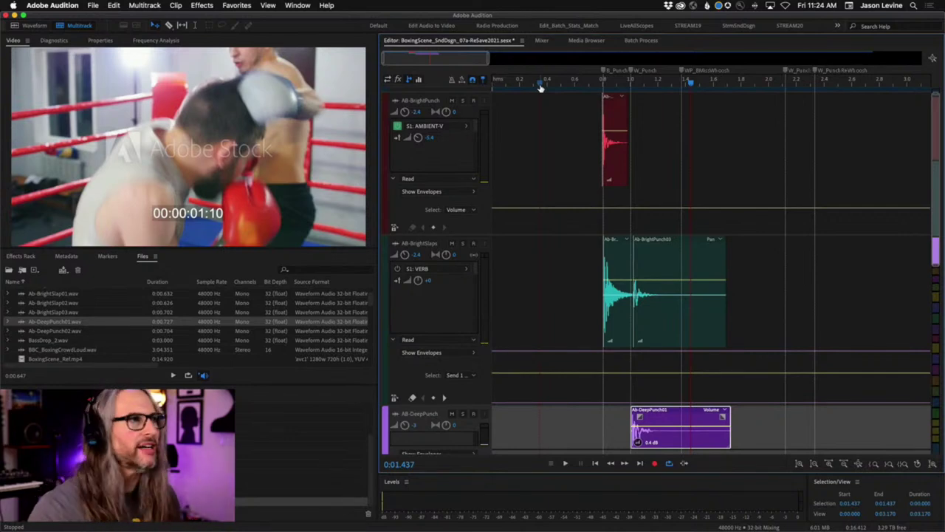
- Switch to the BoxingScene_SndDsgn_07a-ReSave2022.sesx session and mute the SCIFI-BRAIN, AMBIENCE, AMBIENCE2 and AMBIENCE3 tracks
{"action": "left_click", "coordinate": [522, 40]}
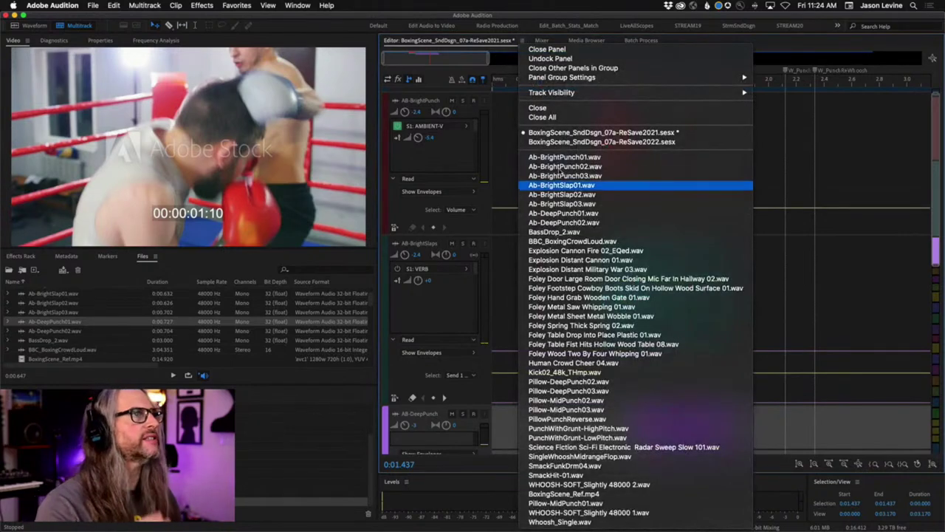
{"action": "left_click", "coordinate": [581, 144]}
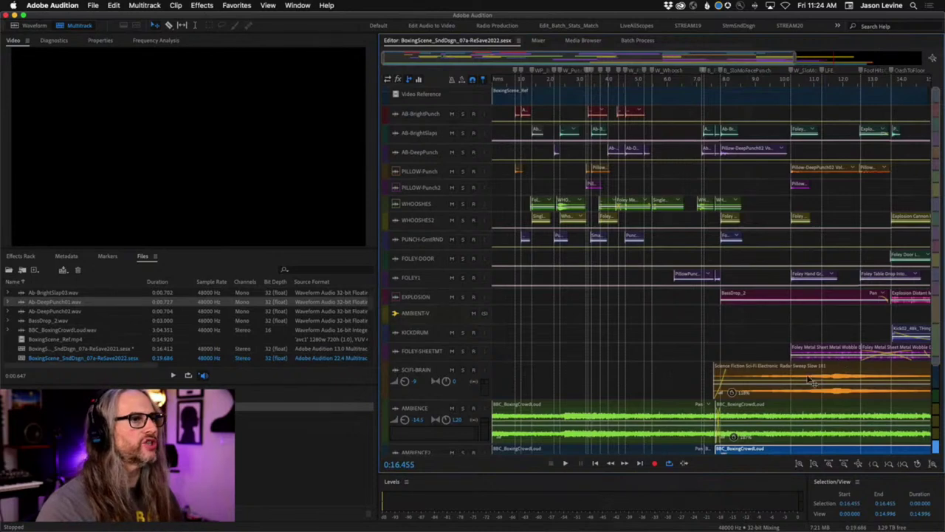
{"action": "left_click", "coordinate": [452, 370]}
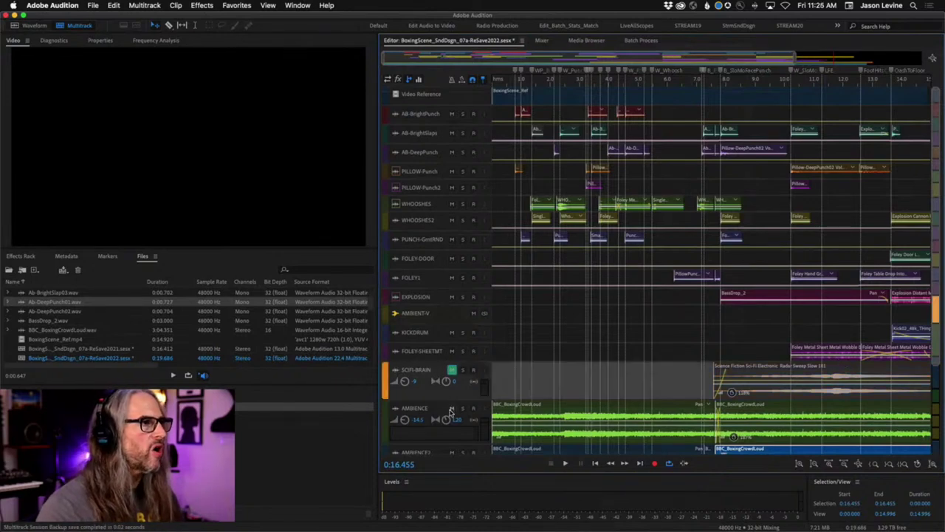
{"action": "left_click", "coordinate": [452, 408]}
{"action": "left_click_drag", "start_coordinate": [939, 338], "coordinate": [938, 439]}
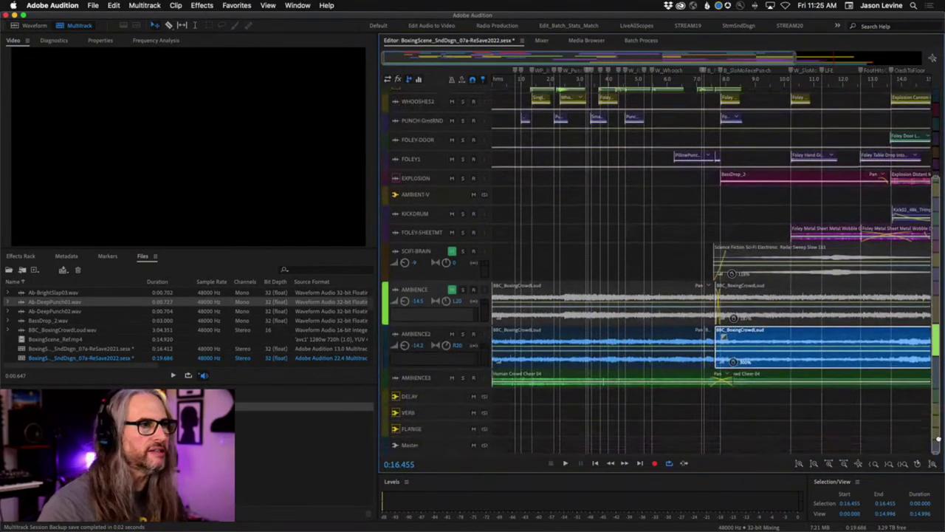
{"action": "left_click", "coordinate": [454, 336]}
{"action": "left_click", "coordinate": [453, 334]}
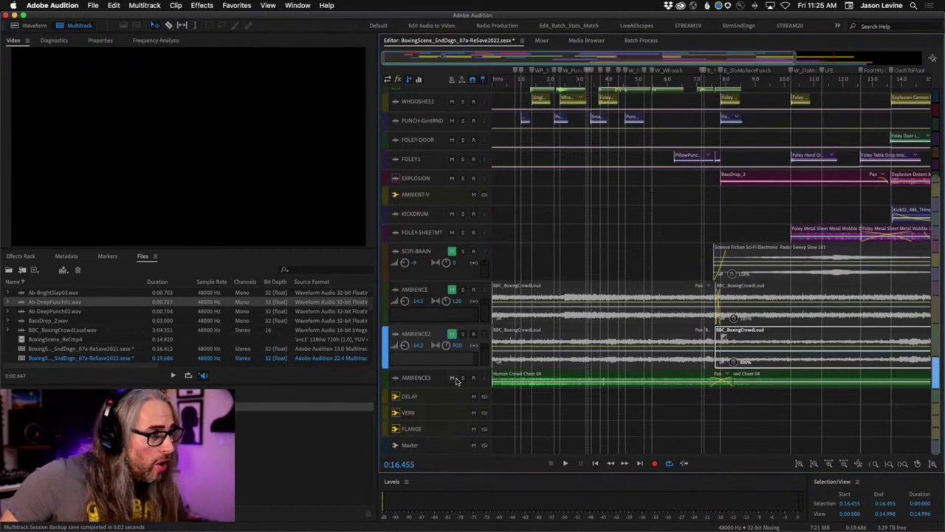
{"action": "left_click", "coordinate": [453, 378]}
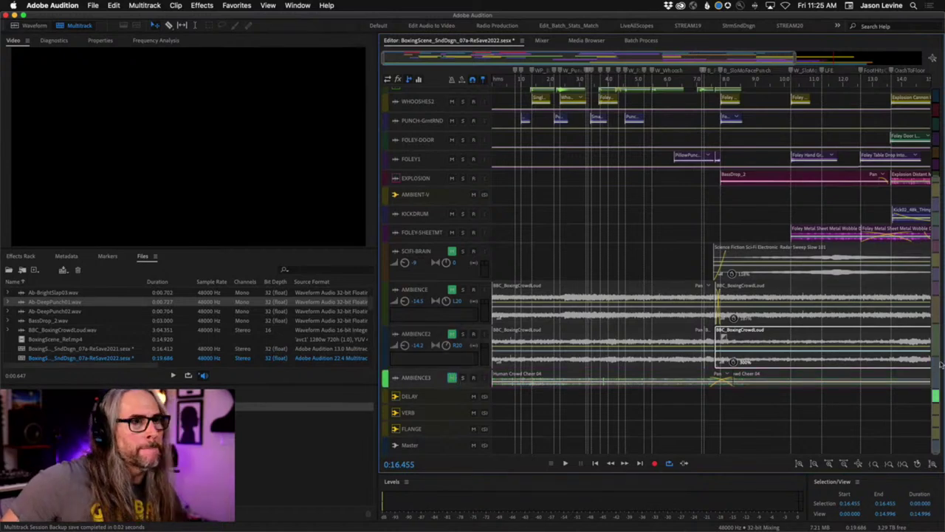
- Play the finished session's opening punches from about 0.6 seconds to hear the layered sounds without ambience
{"action": "scroll", "coordinate": [939, 362], "scroll_direction": "up", "scroll_amount": 5}
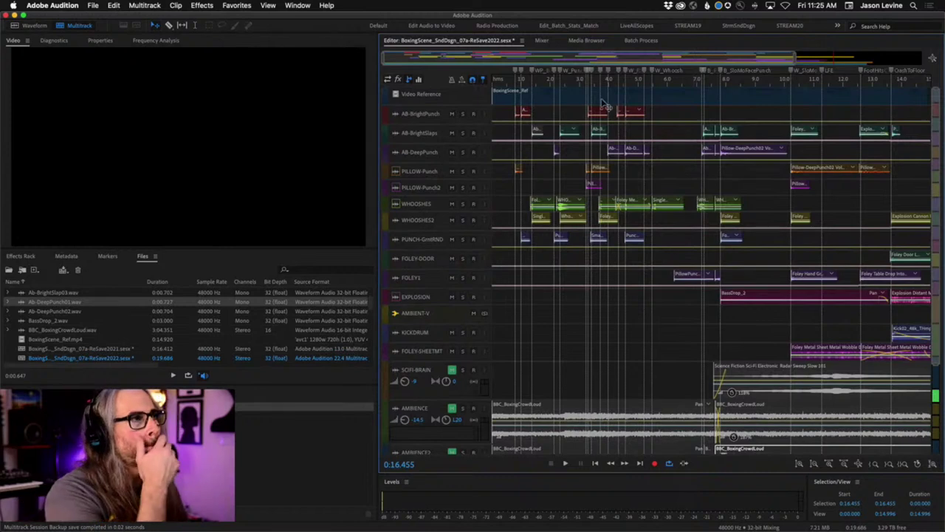
{"action": "left_click_drag", "start_coordinate": [571, 77], "coordinate": [496, 83]}
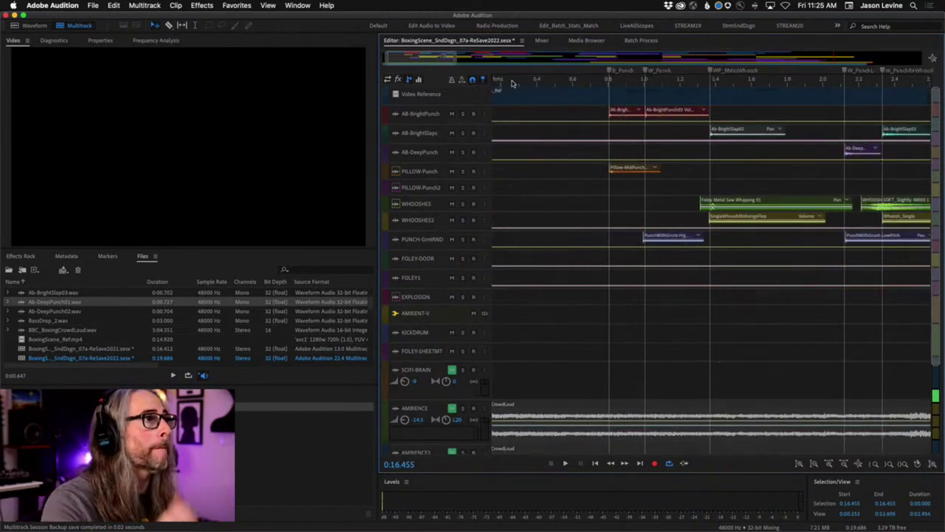
{"action": "left_click", "coordinate": [574, 81]}
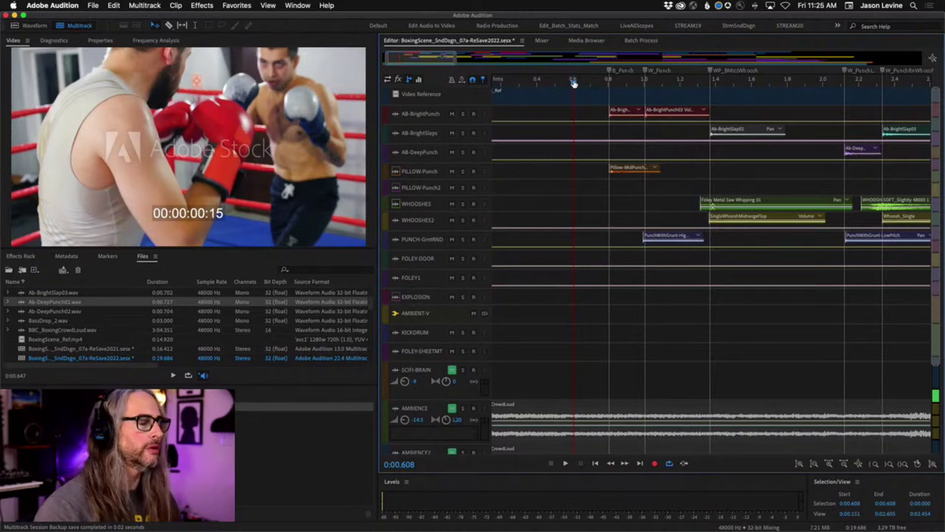
{"action": "key", "text": "space"}
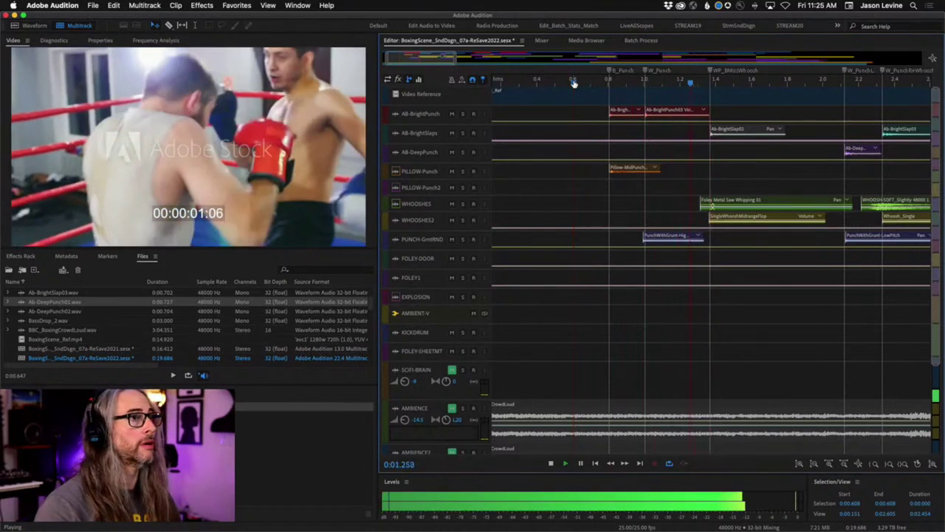
{"action": "left_click", "coordinate": [586, 81]}
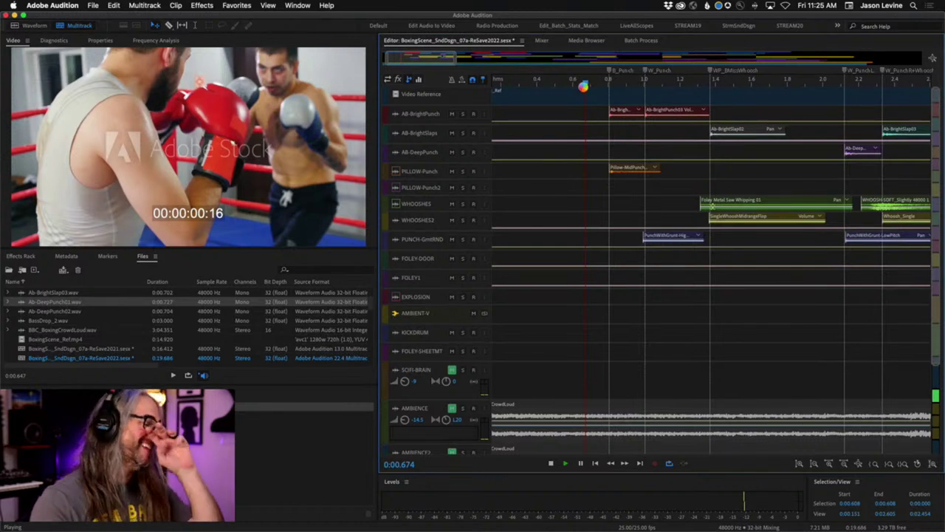
{"action": "mouse_move", "coordinate": [588, 527]}
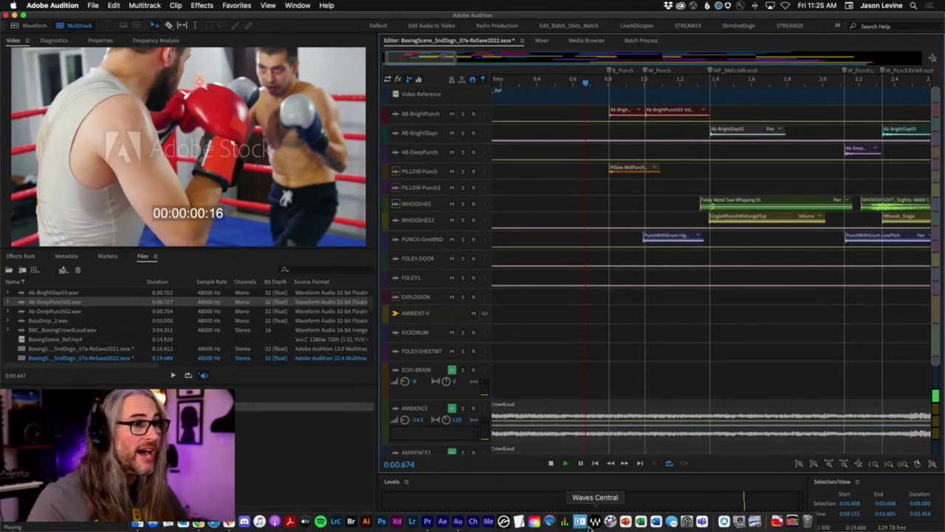